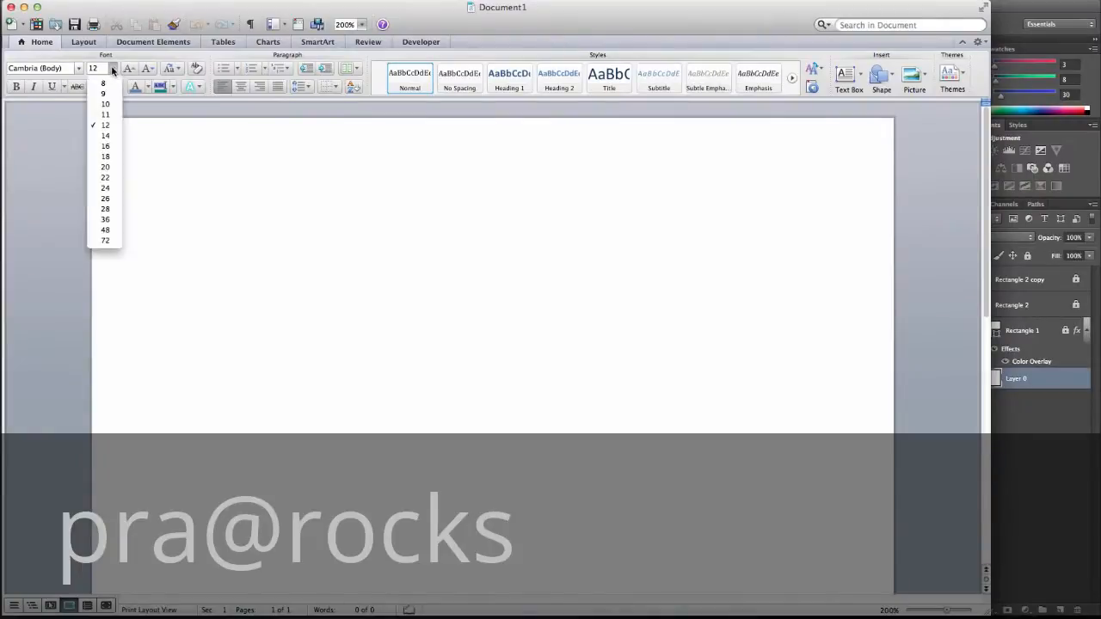
Step: Set the font size to 22 and write Ready, Aim and Fire on separate lines with blank lines between them
{"action": "left_click", "coordinate": [116, 177]}
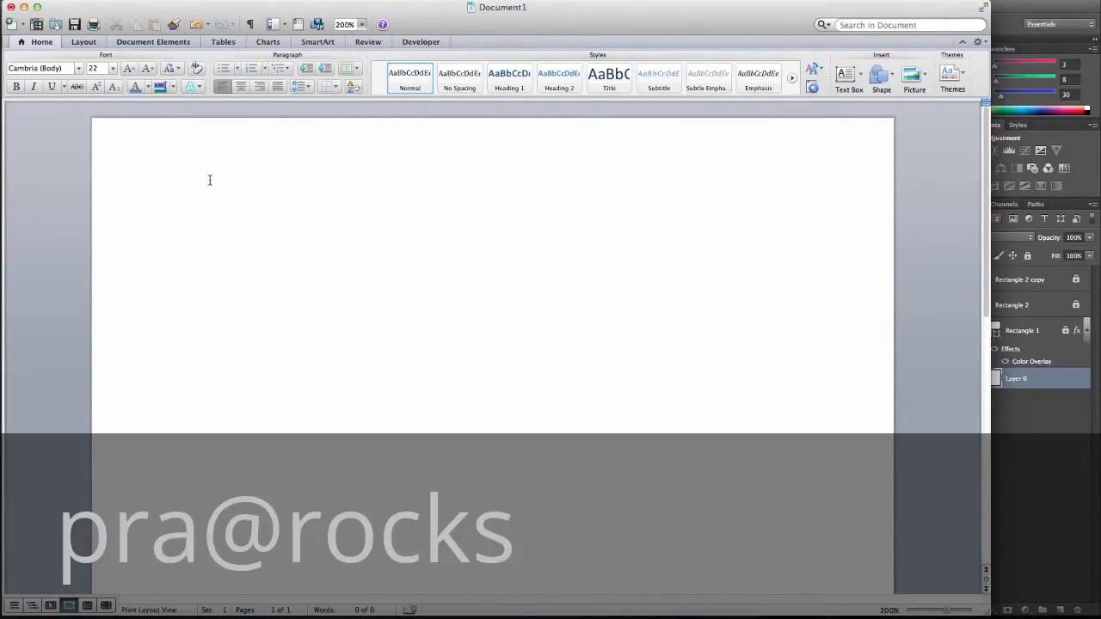
{"action": "type", "text": "Ready "}
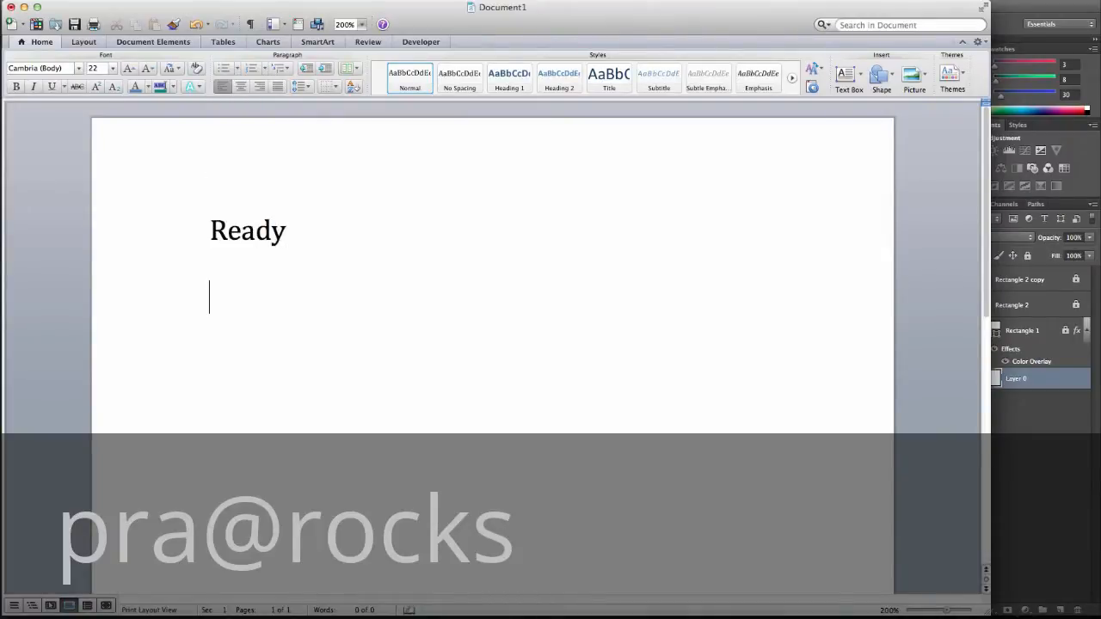
{"action": "type", "text": "AIM"}
{"action": "key", "text": "BackSpace"}
{"action": "key", "text": "BackSpace"}
{"action": "key", "text": "BackSpace"}
{"action": "type", "text": "Aim "}
{"action": "type", "text": "F"}
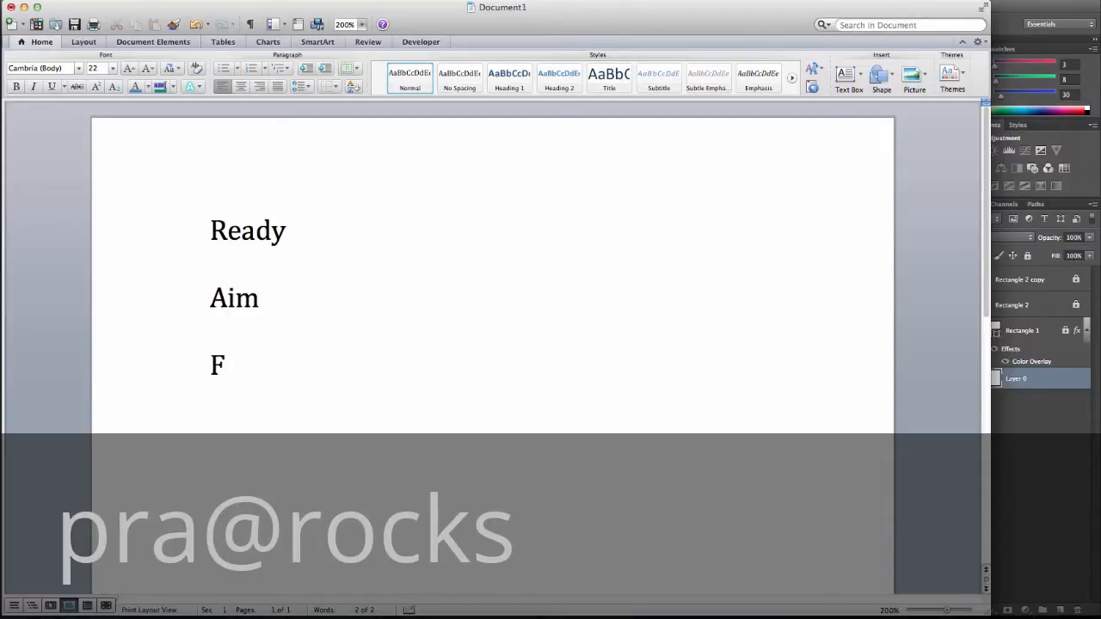
{"action": "type", "text": "ire"}
Step: Replace all the text in the document with two lines reading Wireframe and Storyboard
{"action": "left_click_drag", "start_coordinate": [272, 362], "coordinate": [189, 217]}
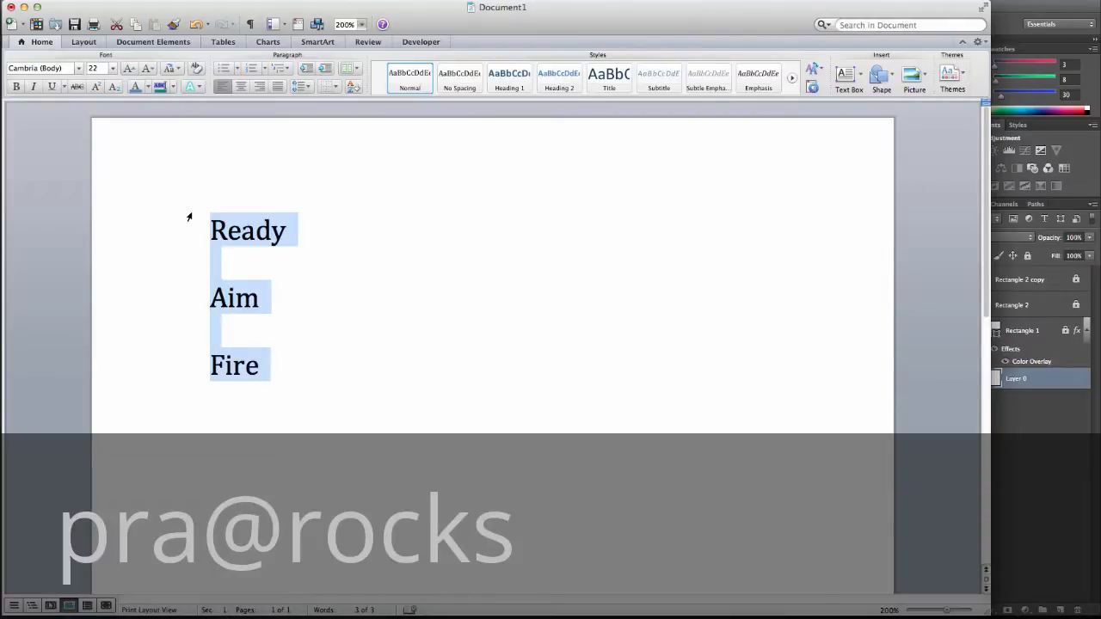
{"action": "type", "text": "wirefr"}
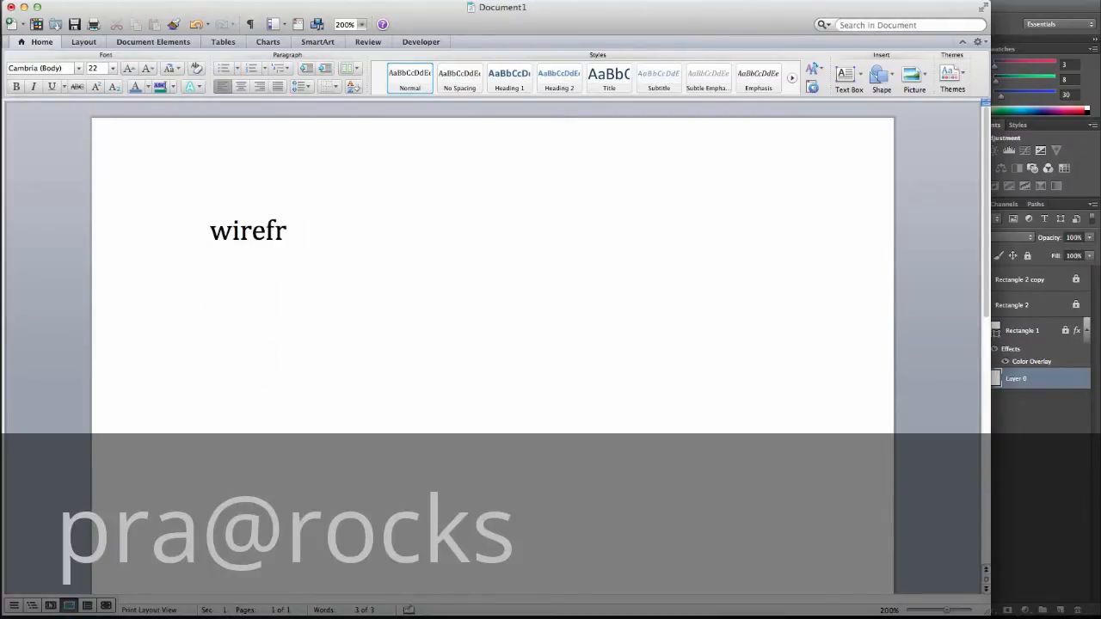
{"action": "type", "text": "ame"}
{"action": "key", "text": "Return"}
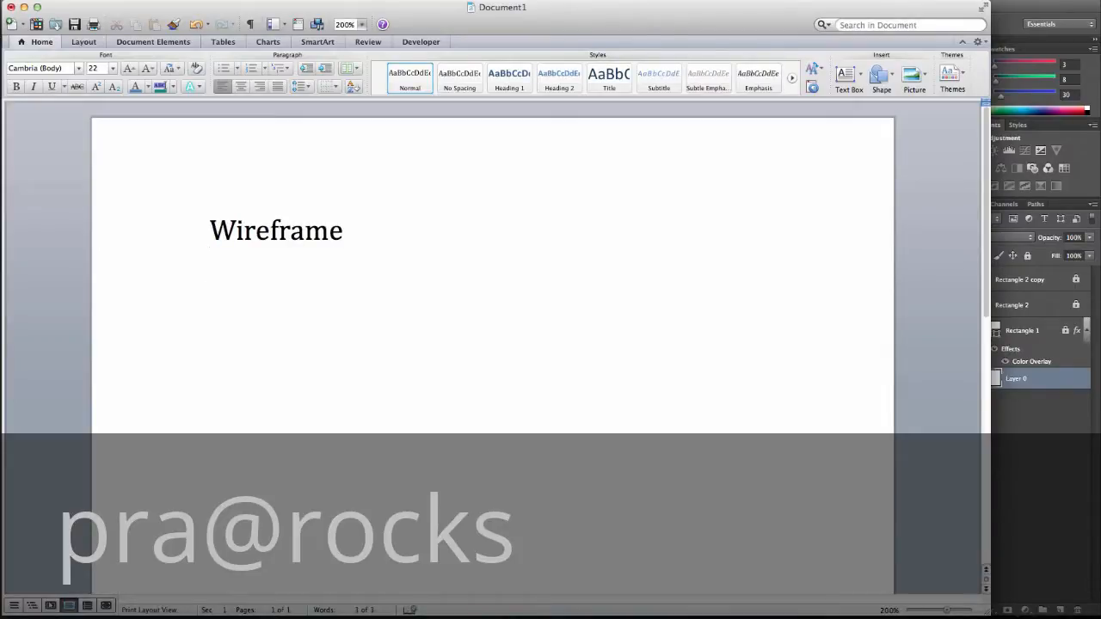
{"action": "type", "text": "Story"}
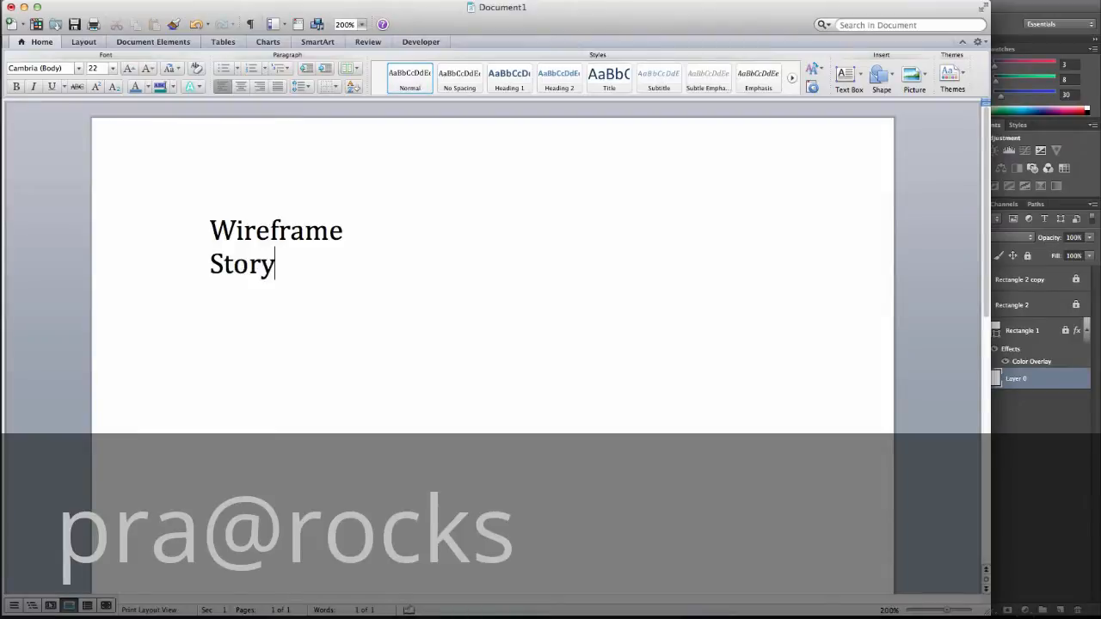
{"action": "type", "text": "board"}
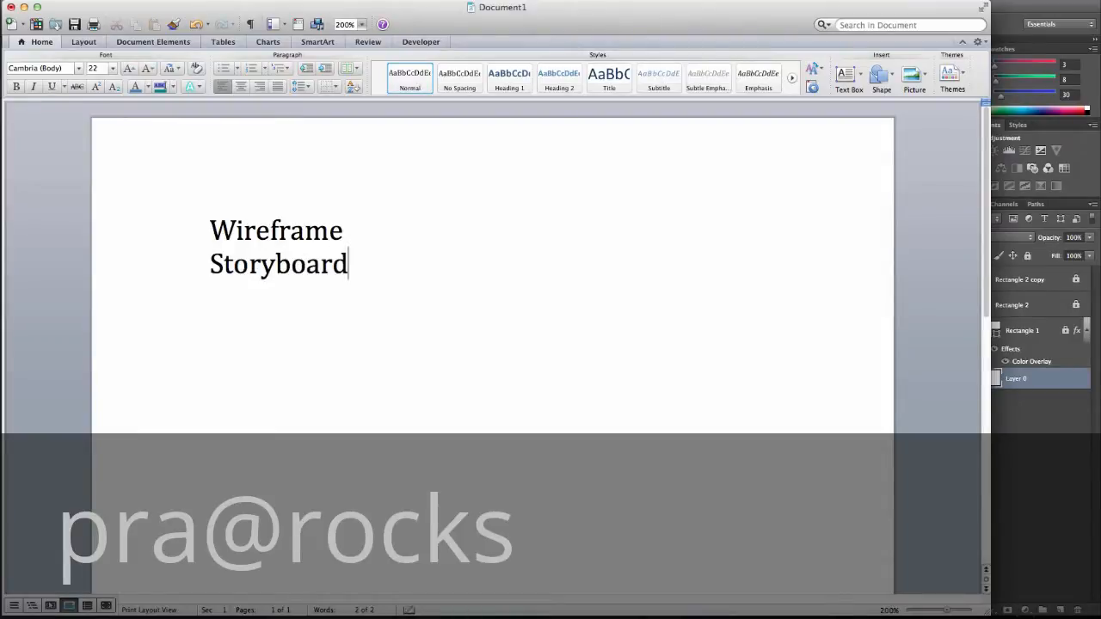
Step: Add the indented lines Colors and Graphics beneath Storyboard
{"action": "key", "text": "Tab"}
{"action": "type", "text": "colors"}
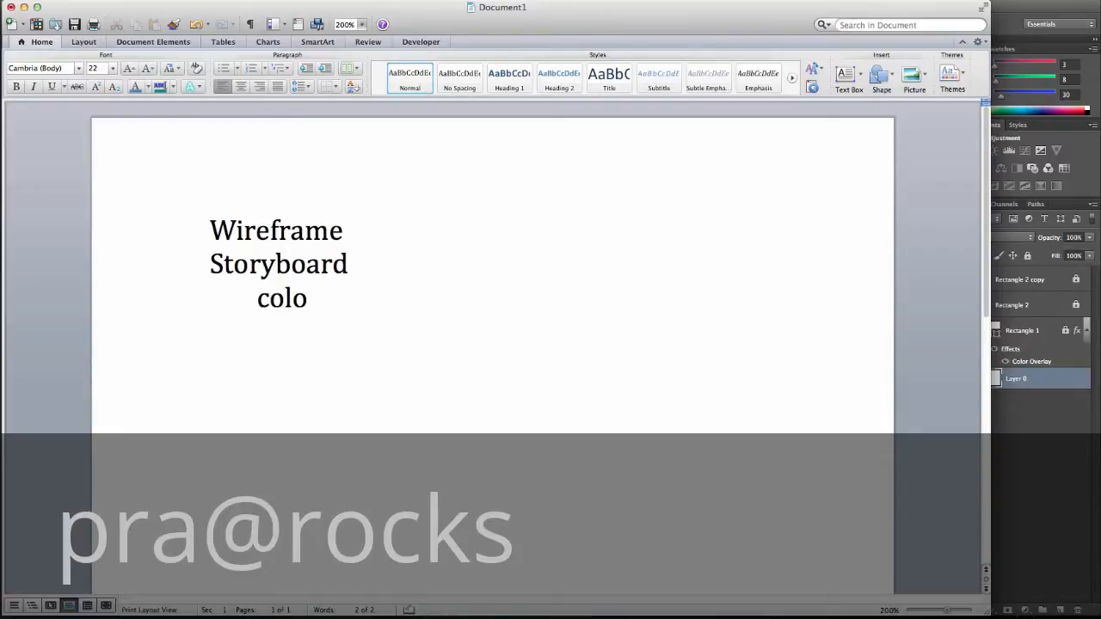
{"action": "key", "text": "Tab"}
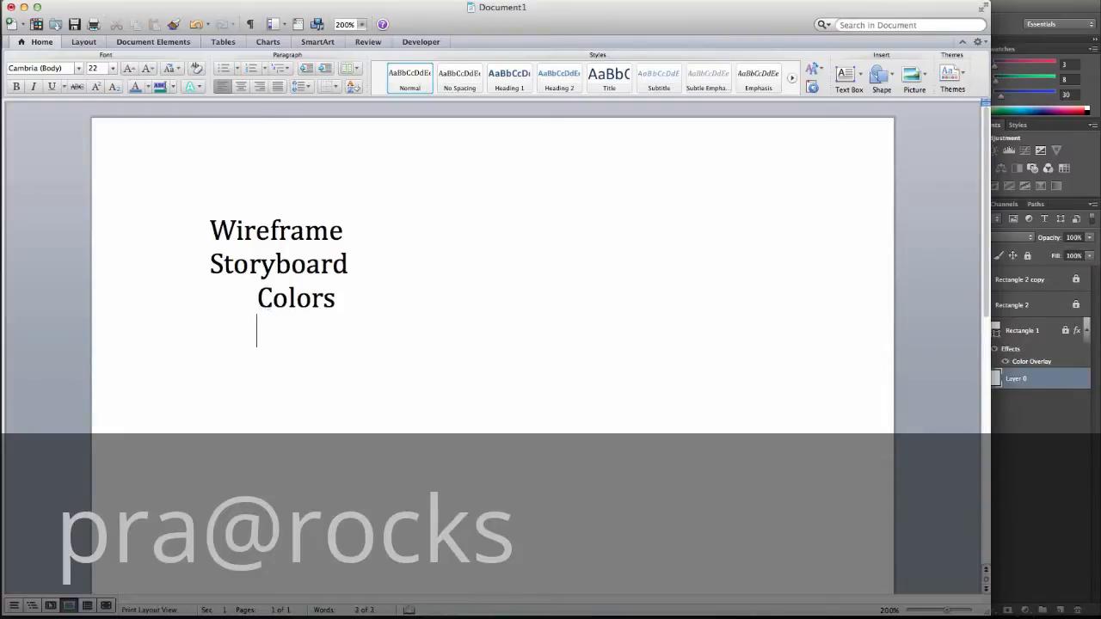
{"action": "type", "text": "graphics"}
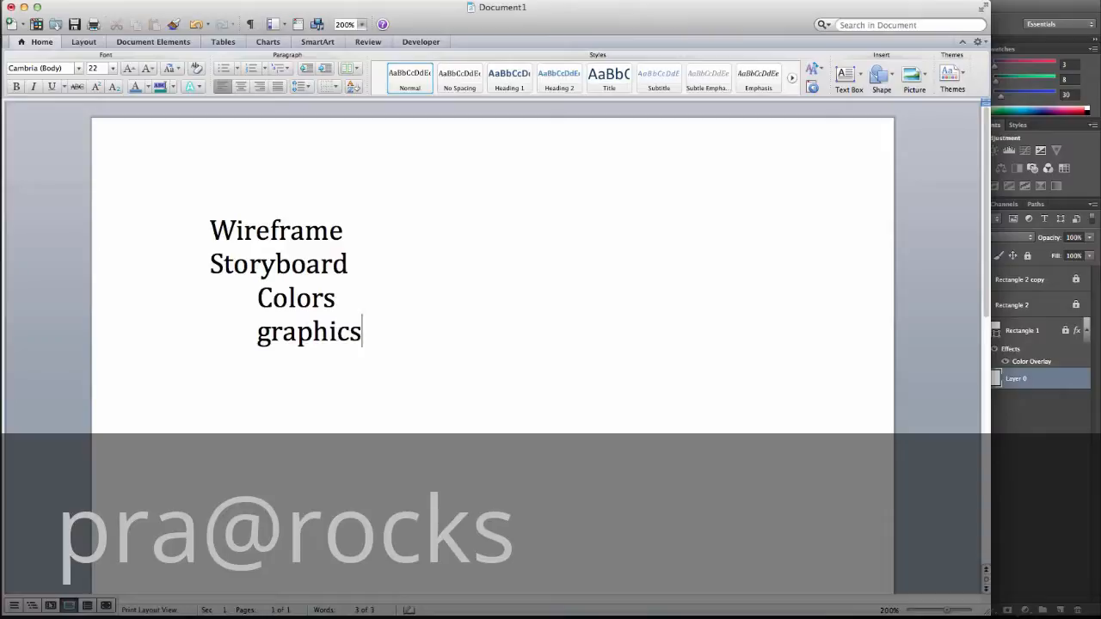
{"action": "key", "text": "Return"}
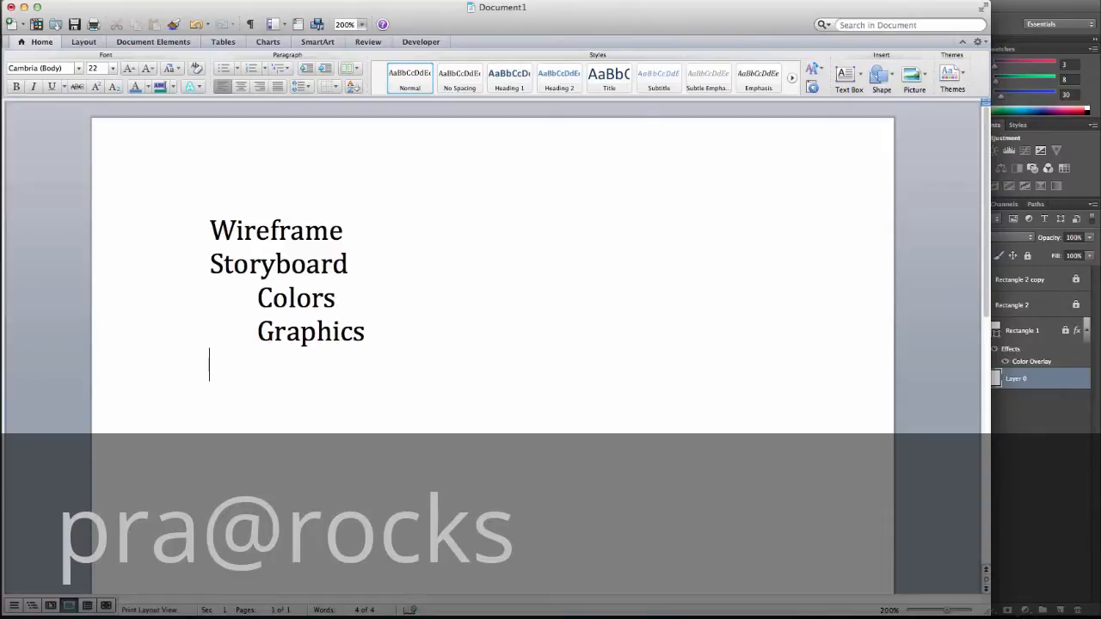
Step: Add an unindented Assets line with the indented lines Images and Copy(text) beneath it
{"action": "type", "text": "Assets"}
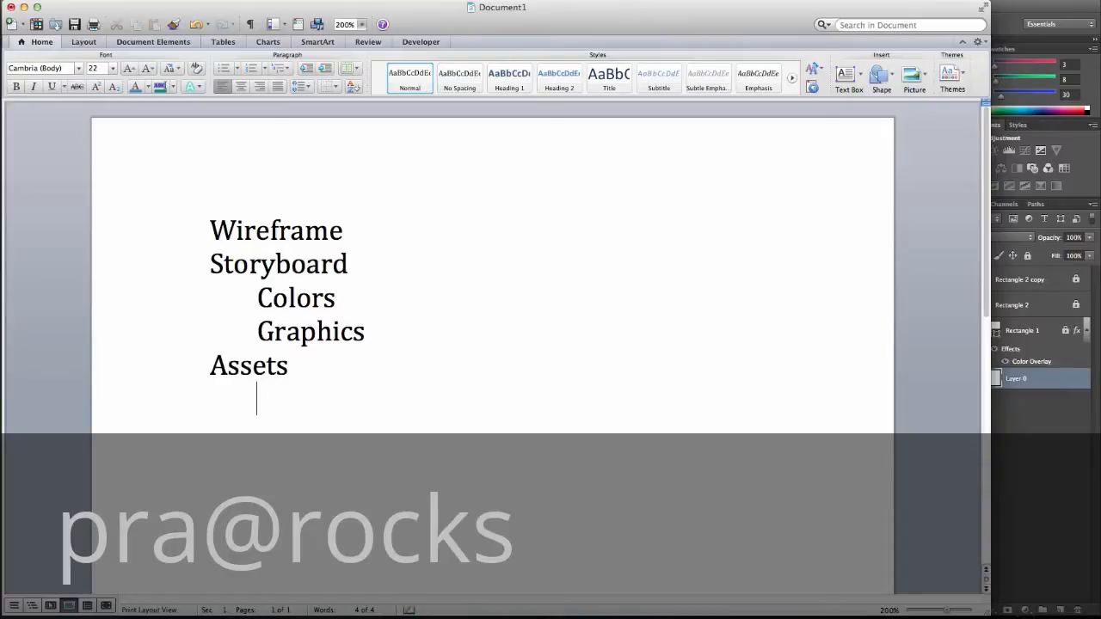
{"action": "type", "text": "images"}
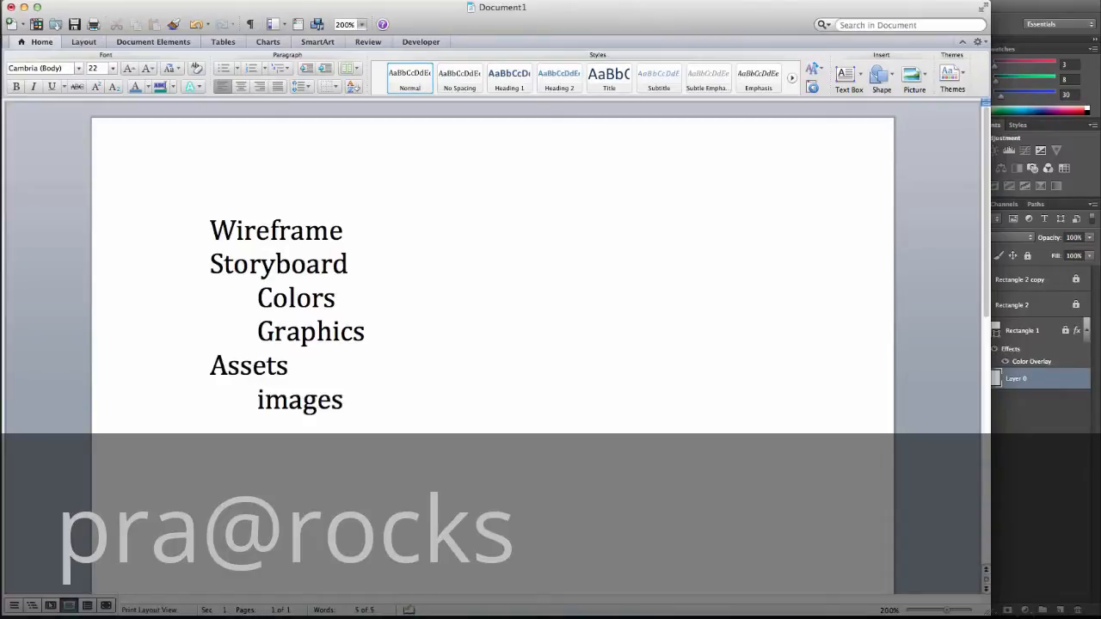
{"action": "key", "text": "Return"}
{"action": "type", "text": "c"}
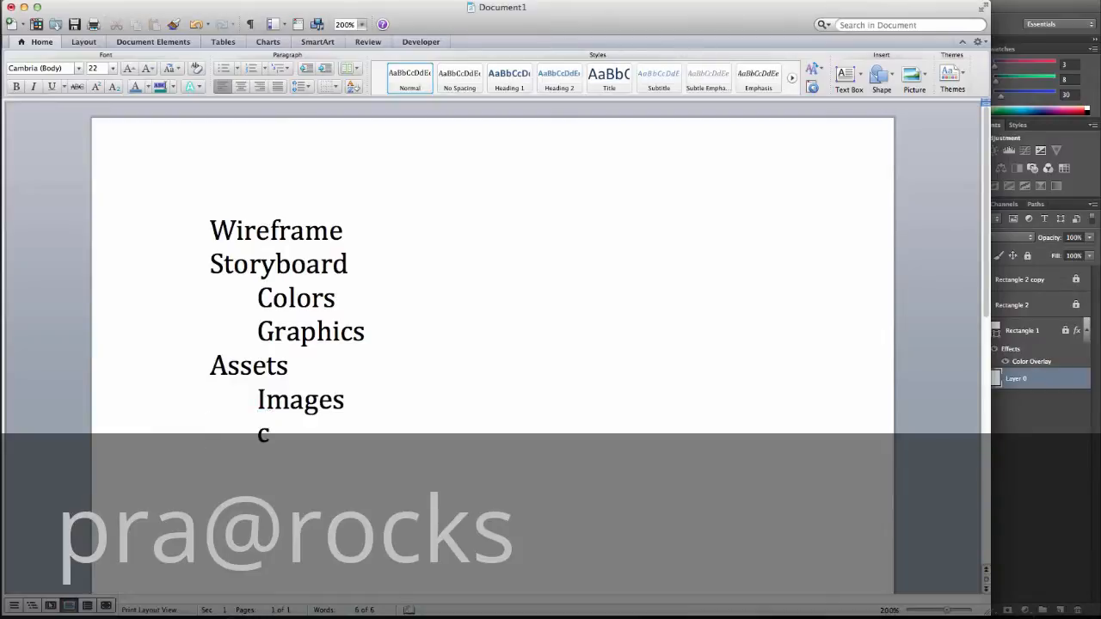
{"action": "type", "text": "opy(text)"}
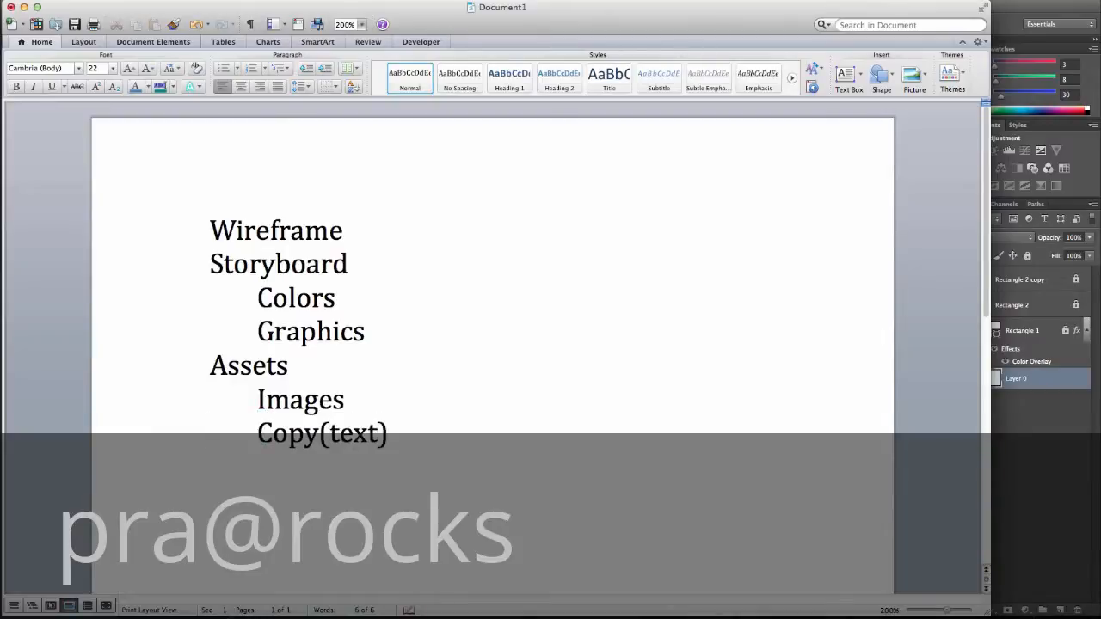
Step: Add the unindented line Create Page at the end of the outline
{"action": "key", "text": "Return"}
{"action": "type", "text": "Create"}
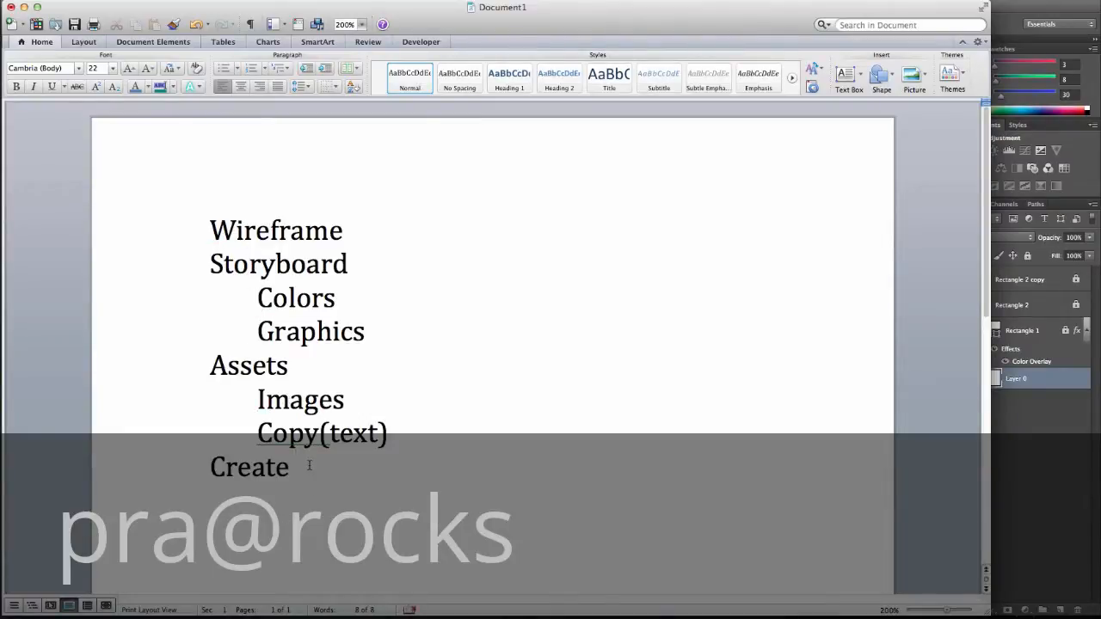
{"action": "type", "text": "Page"}
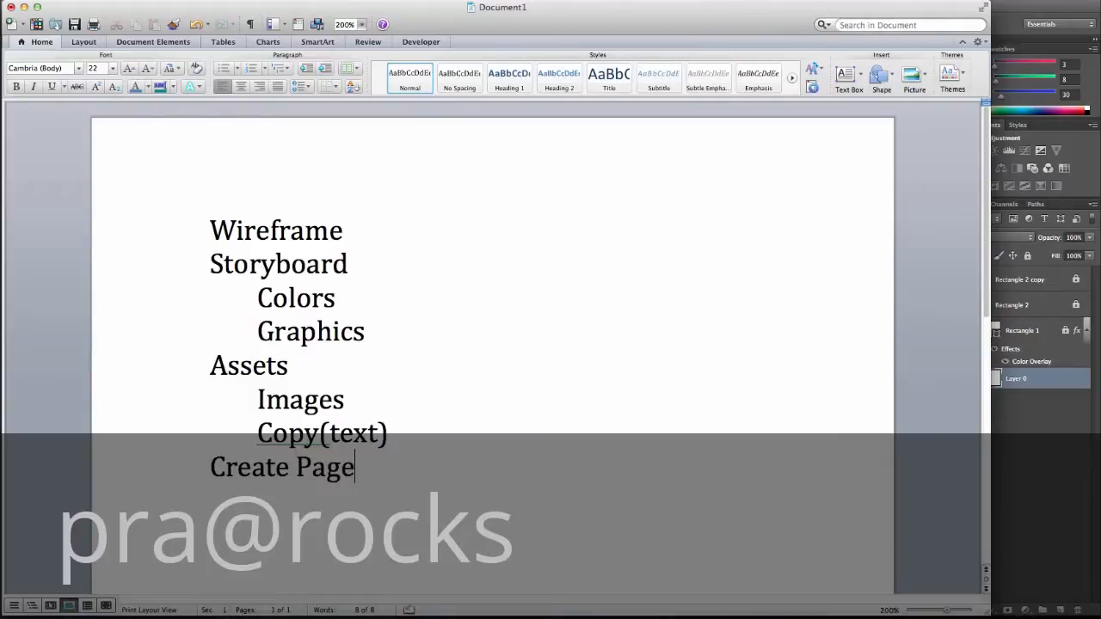
Step: Switch to Photoshop and close the open widgets document without saving it
{"action": "mouse_move", "coordinate": [273, 342]}
{"action": "left_click", "coordinate": [1040, 442]}
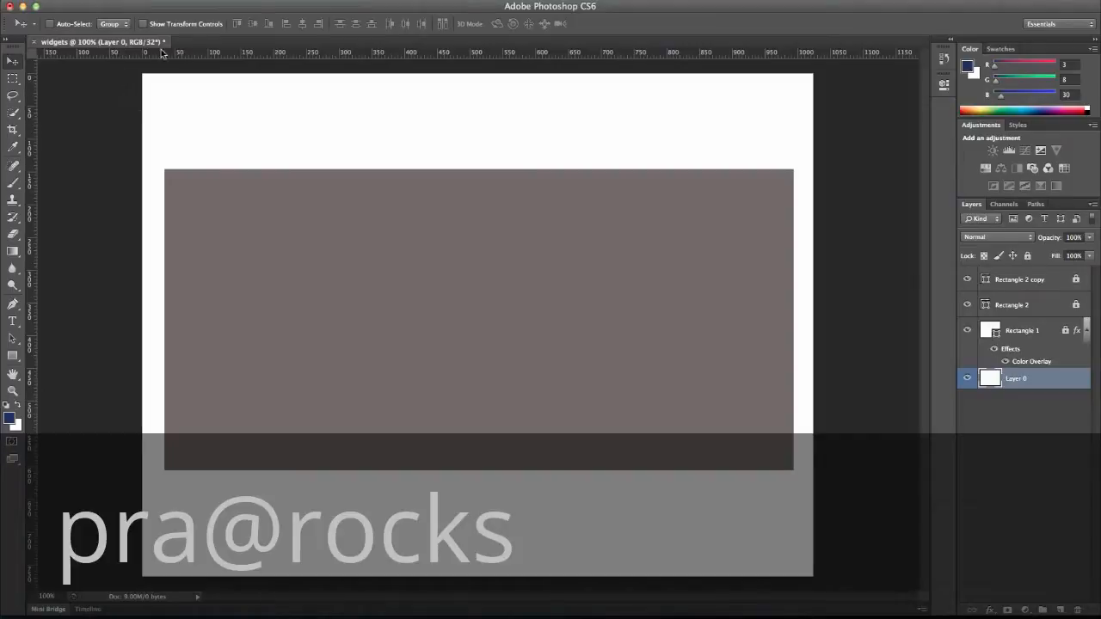
{"action": "left_click", "coordinate": [35, 43]}
{"action": "left_click", "coordinate": [511, 211]}
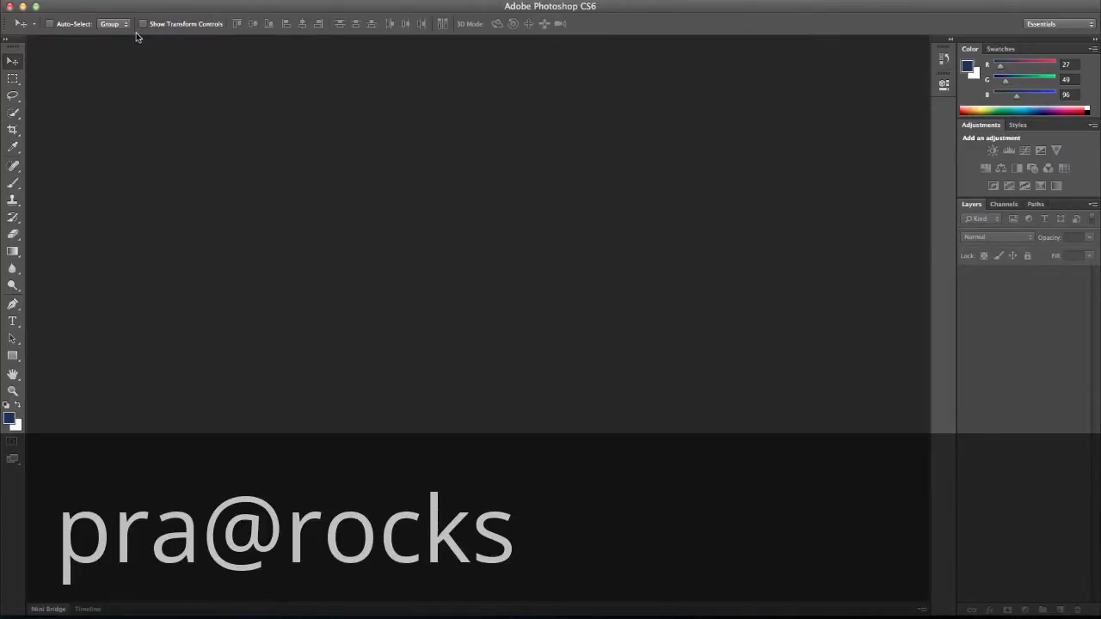
Step: Create a new document named widgets, 1024 by 768 pixels at 72 pixels/inch, in 32-bit RGB with a white background
{"action": "left_click", "coordinate": [115, 0]}
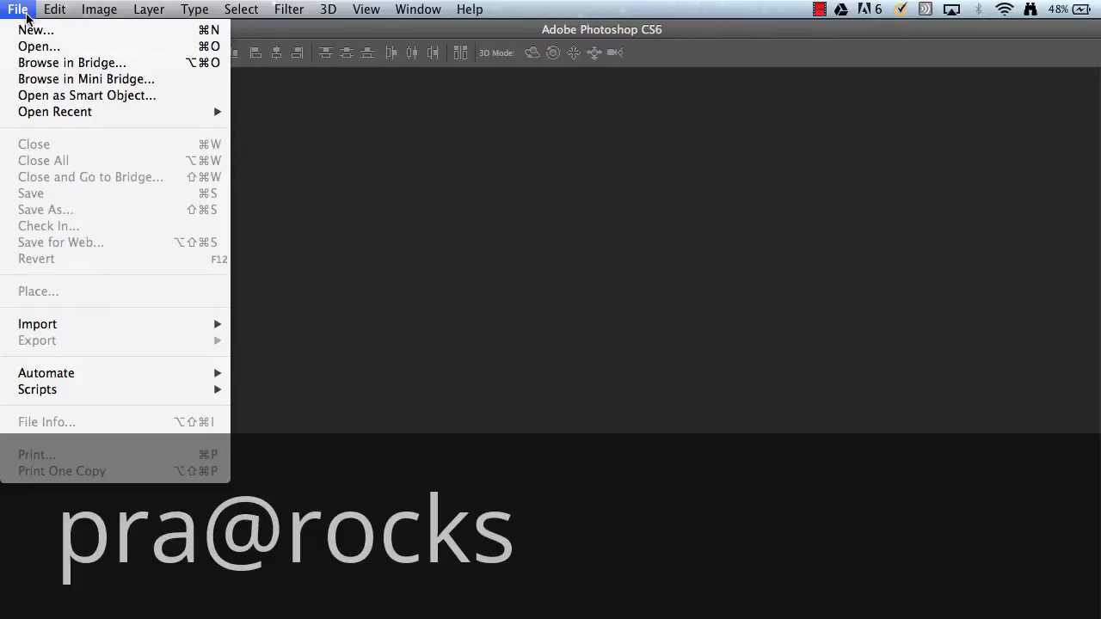
{"action": "left_click", "coordinate": [33, 29]}
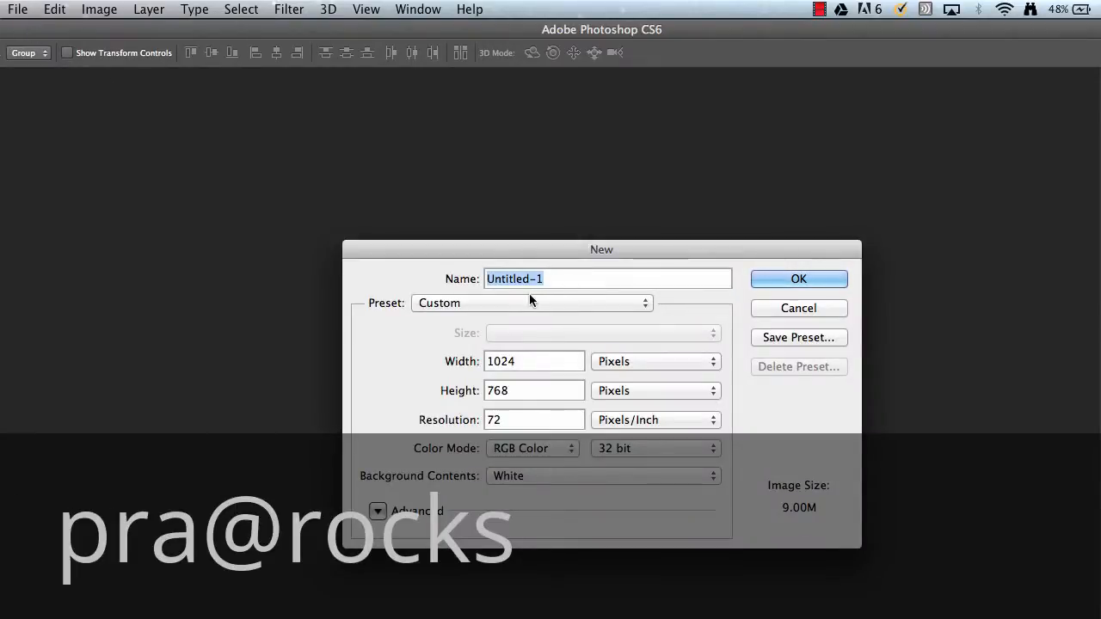
{"action": "type", "text": "widget"}
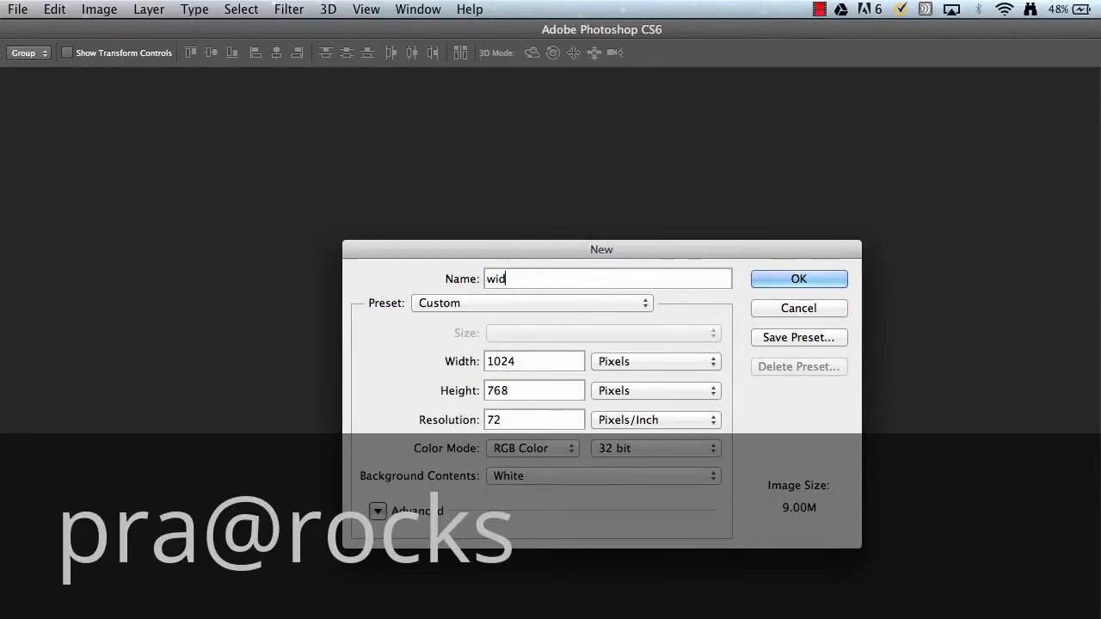
{"action": "type", "text": "s"}
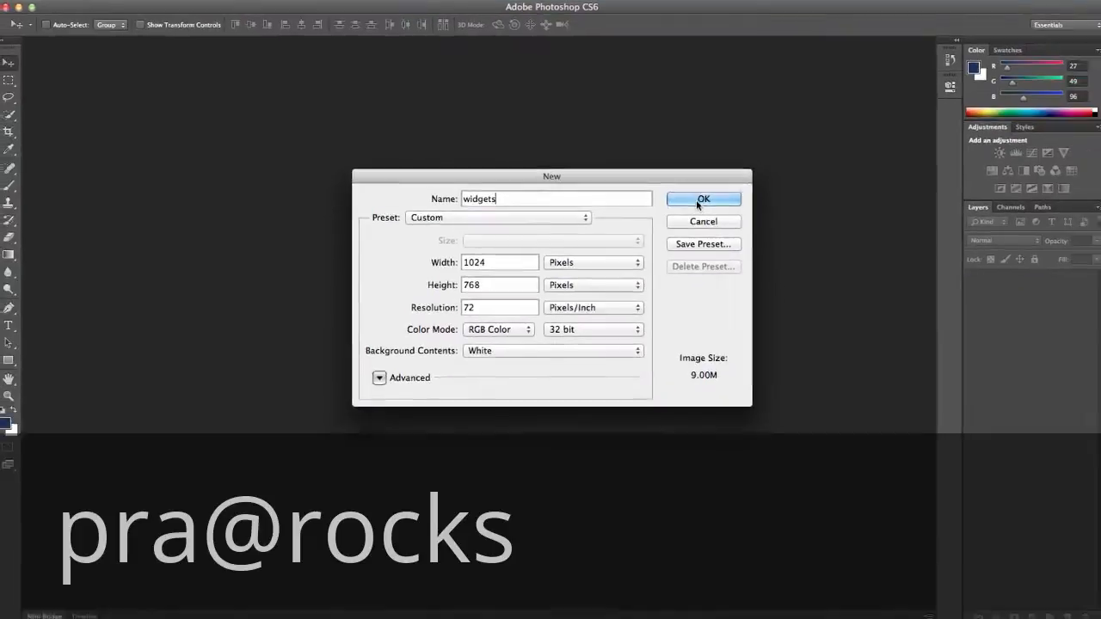
{"action": "left_click", "coordinate": [772, 256]}
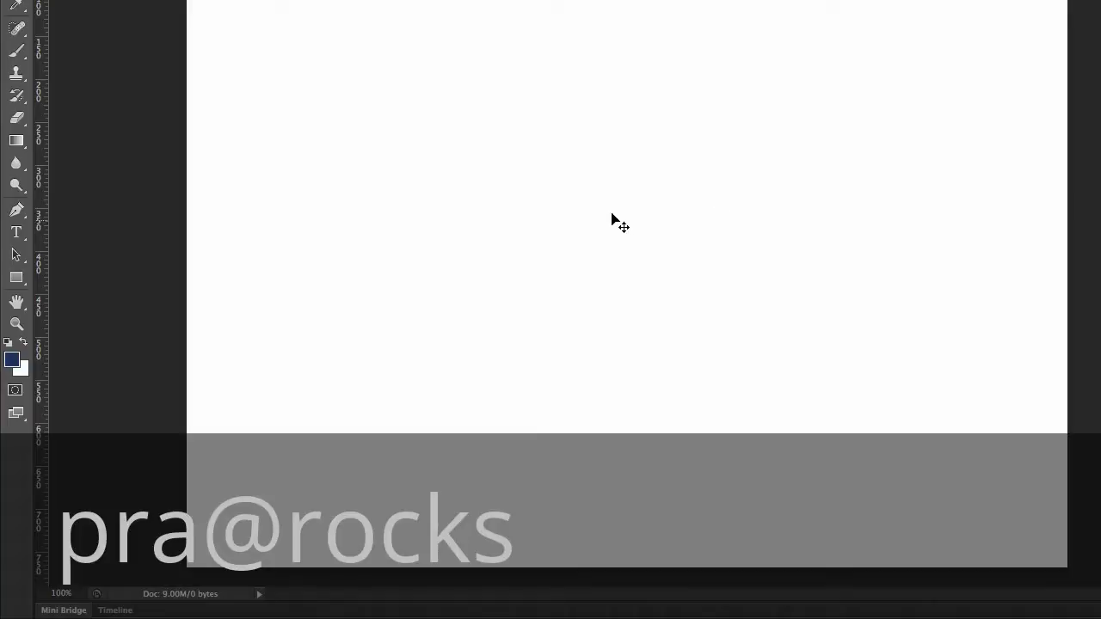
Step: Set the foreground color to a neutral gray with RGB values 53, 54, 57
{"action": "left_click", "coordinate": [17, 365]}
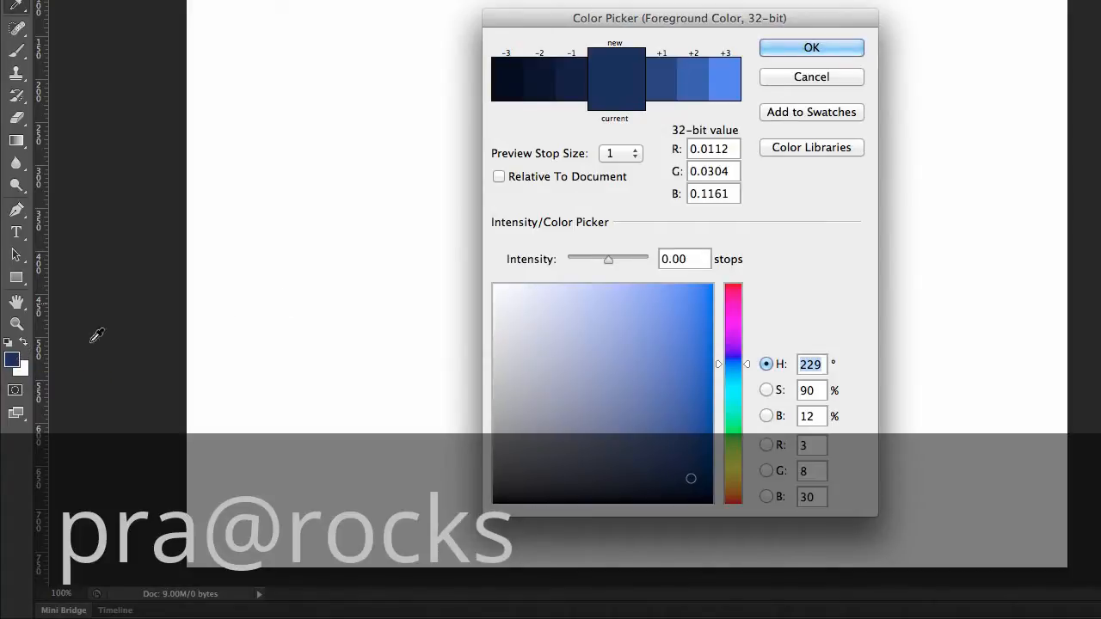
{"action": "left_click", "coordinate": [506, 455]}
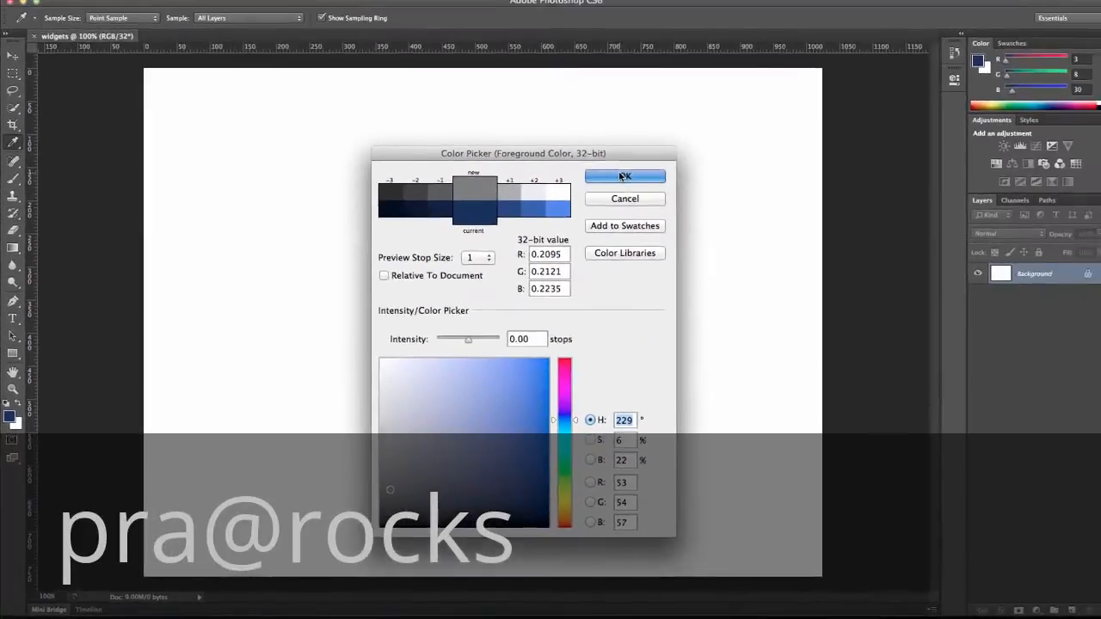
{"action": "left_click", "coordinate": [811, 47]}
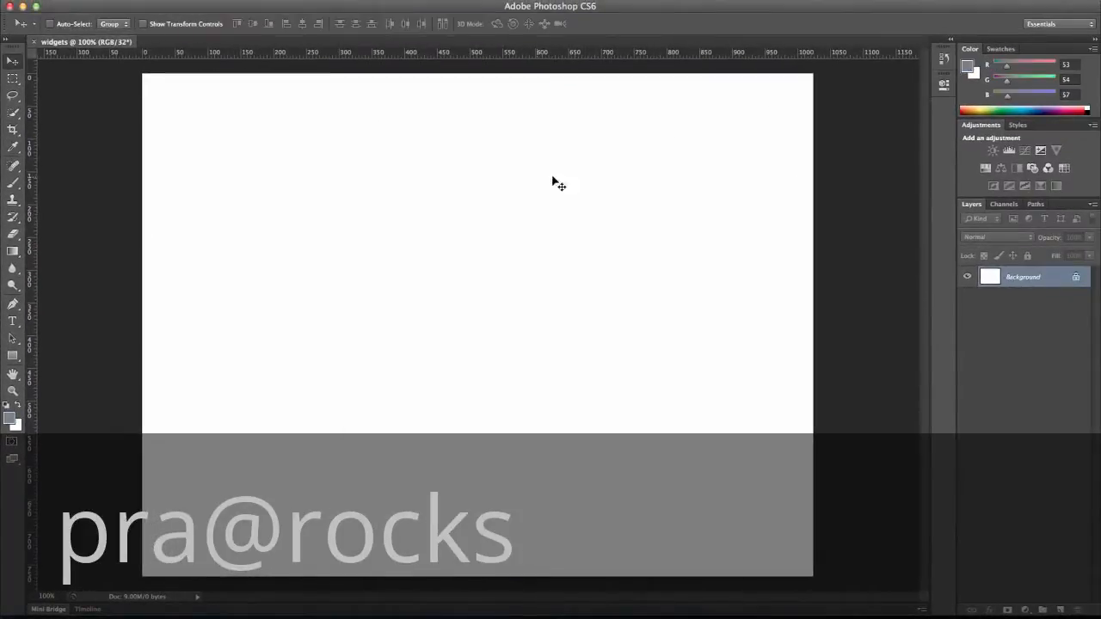
Step: Create a gray rectangle shape 960 px wide and 750 px high on the canvas
{"action": "left_click", "coordinate": [13, 357]}
{"action": "left_click", "coordinate": [259, 252]}
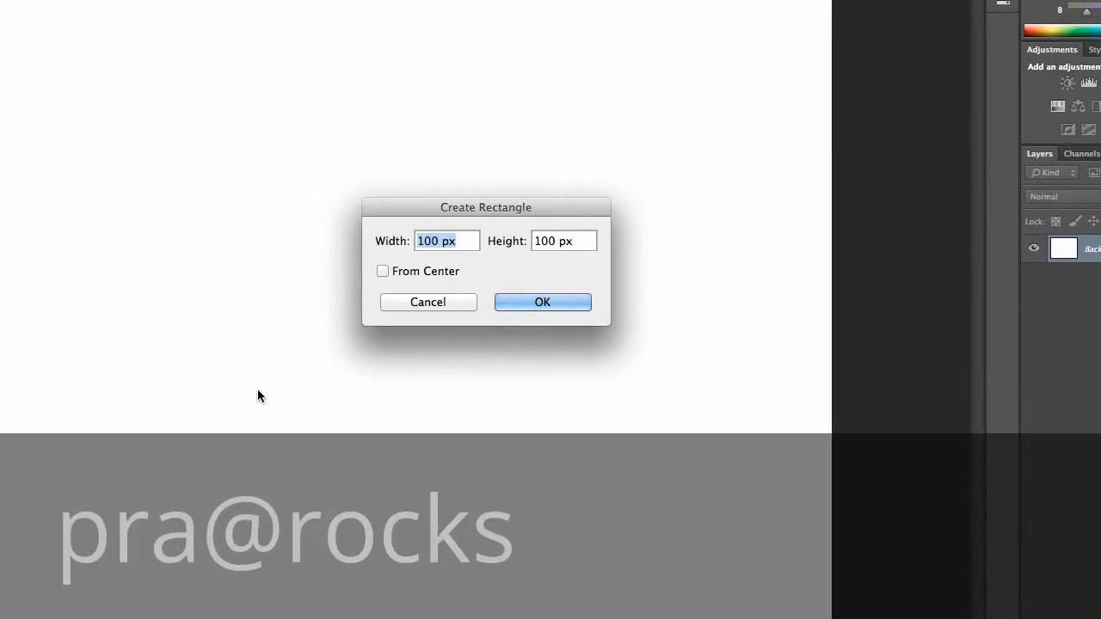
{"action": "type", "text": "960"}
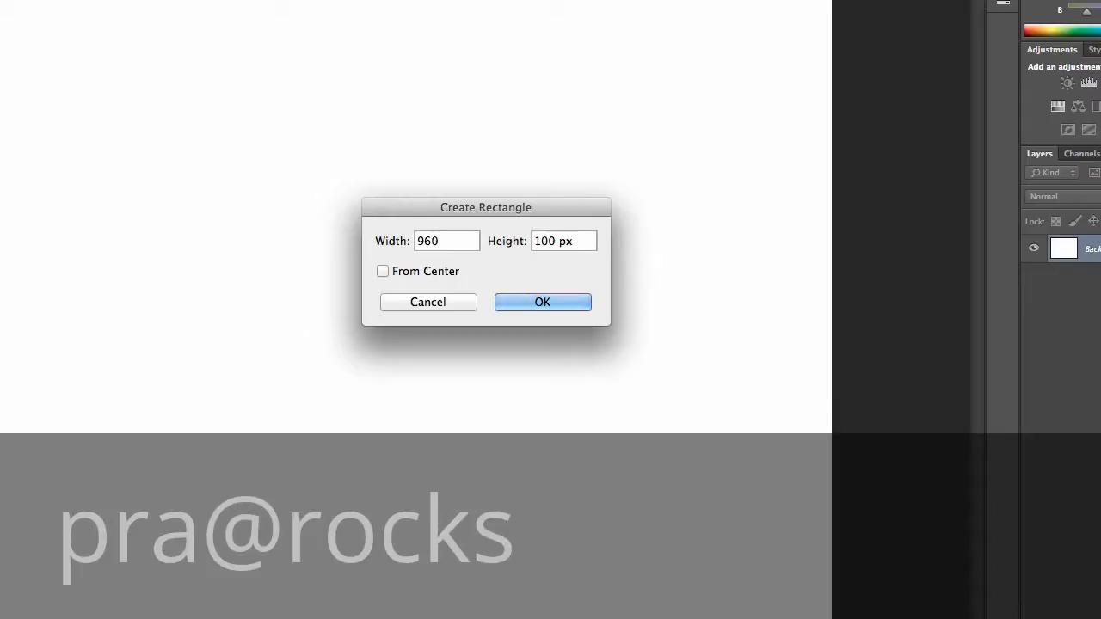
{"action": "key", "text": "Tab"}
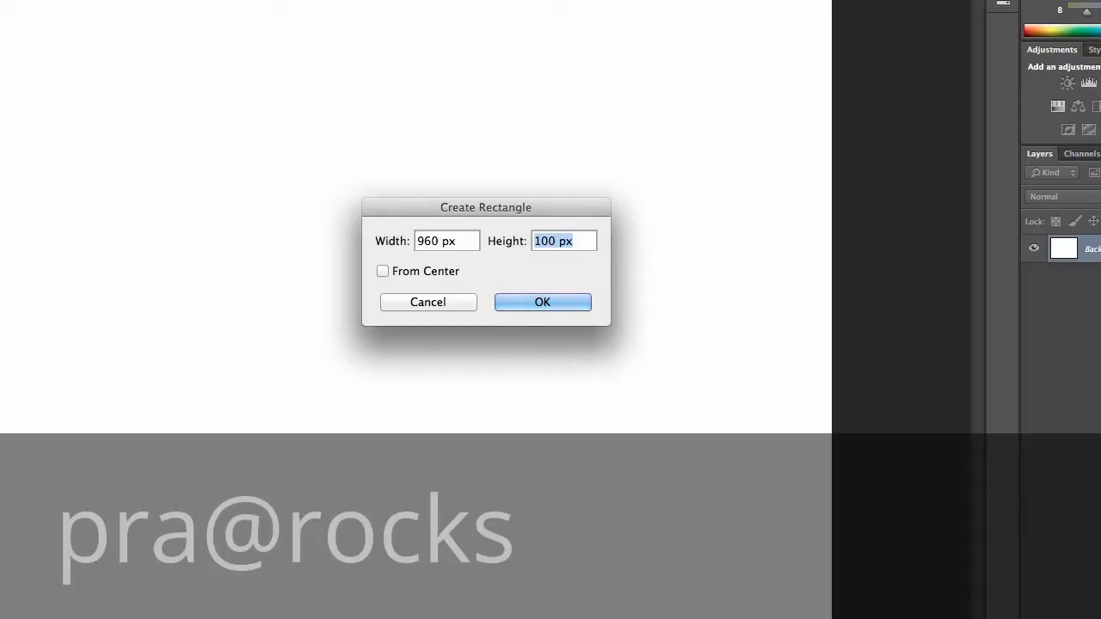
{"action": "type", "text": "750"}
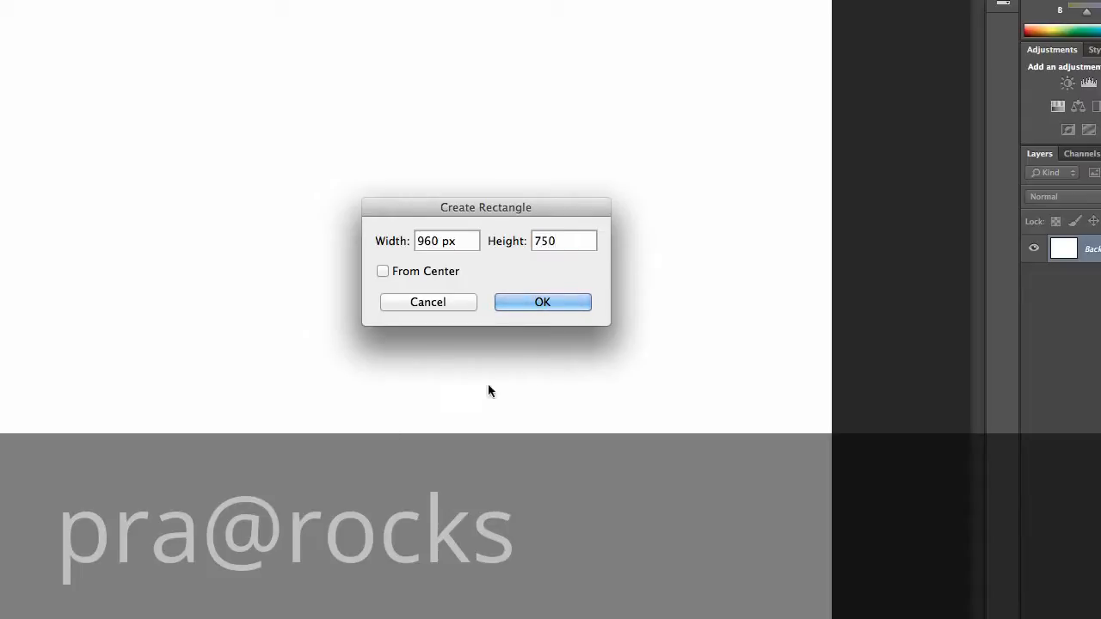
{"action": "left_click", "coordinate": [542, 301]}
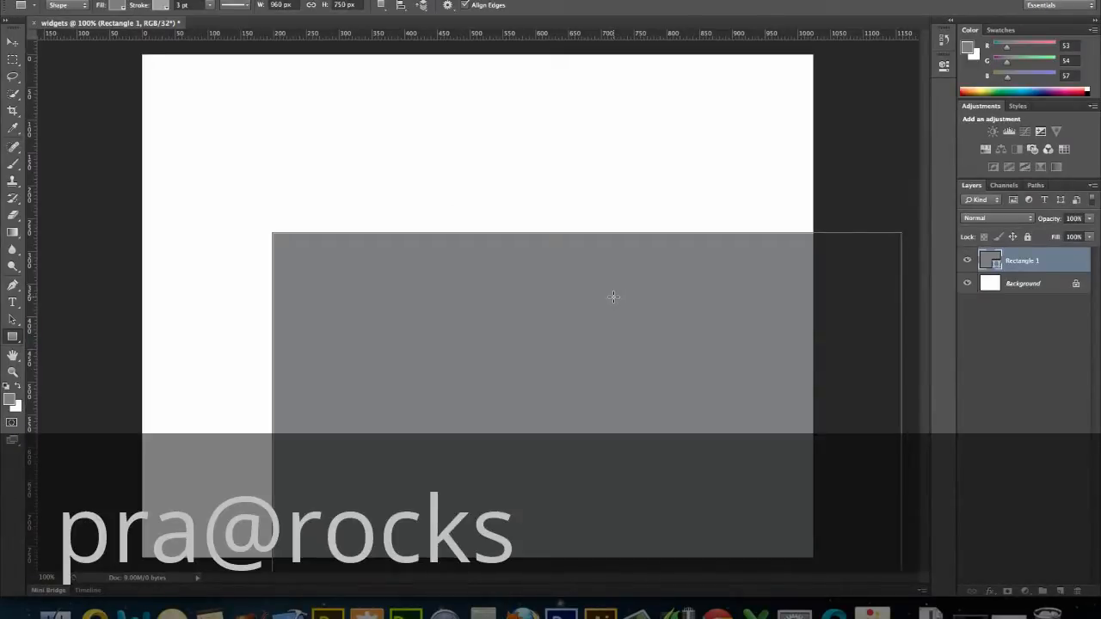
Step: Move the gray rectangle fully onto the white canvas, with its upper edge just below the canvas's upper edge
{"action": "left_click_drag", "start_coordinate": [613, 296], "coordinate": [559, 283]}
{"action": "key", "text": "super+z"}
{"action": "left_click", "coordinate": [13, 43]}
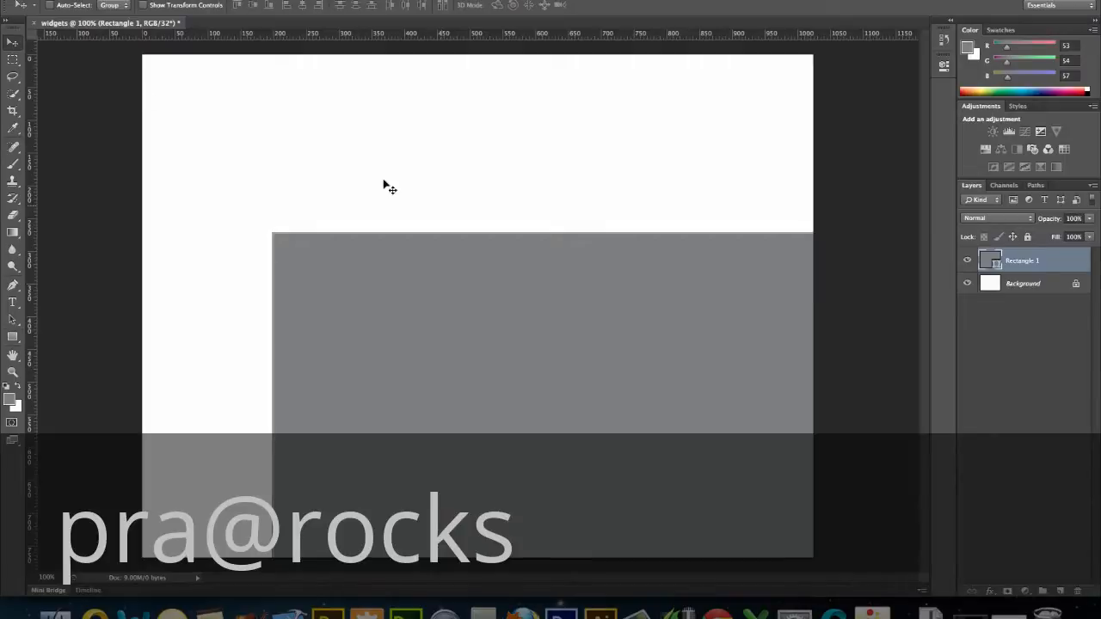
{"action": "left_click_drag", "start_coordinate": [557, 319], "coordinate": [454, 142]}
{"action": "key", "text": "Up"}
{"action": "key", "text": "Up"}
{"action": "key", "text": "Up"}
{"action": "key", "text": "Up"}
{"action": "key", "text": "Up"}
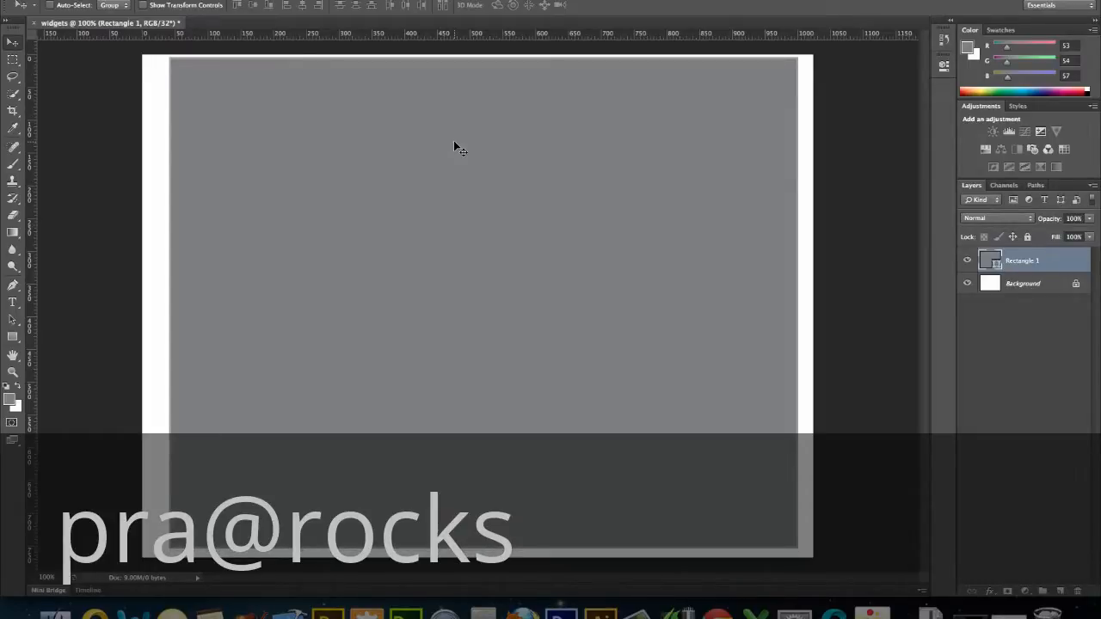
Step: Nudge the gray rectangle left until it is centered horizontally on the white canvas
{"action": "key", "text": "Left"}
{"action": "key", "text": "Left"}
{"action": "key", "text": "Left"}
{"action": "key", "text": "Left"}
{"action": "key", "text": "Left"}
{"action": "key", "text": "Left"}
{"action": "key", "text": "Left"}
{"action": "key", "text": "Left"}
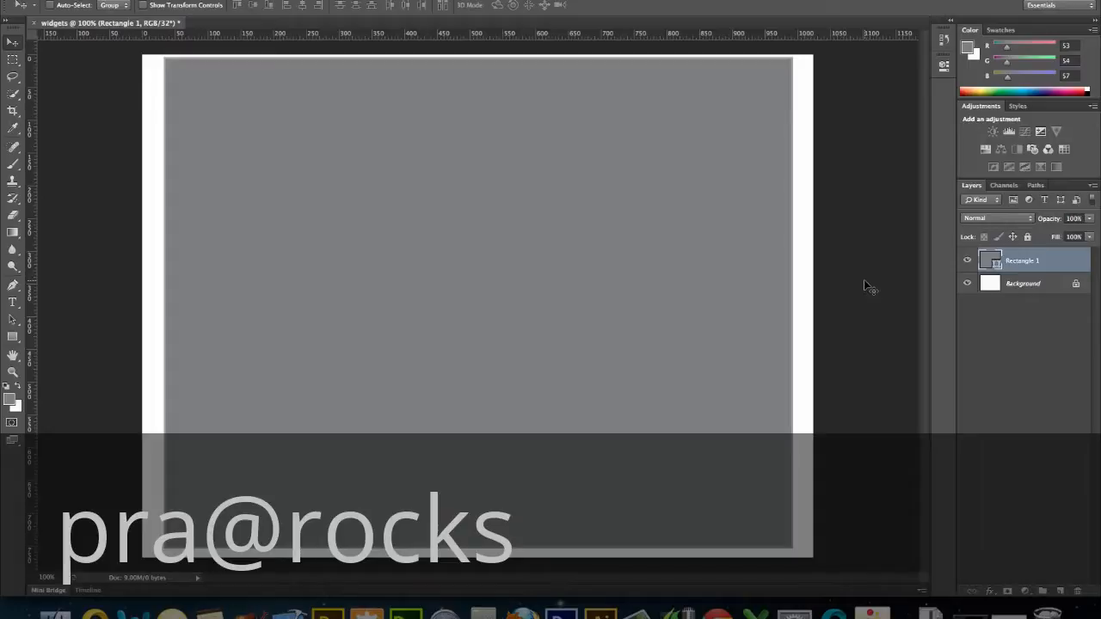
Step: Rename the gray rectangle's layer as Container and lock the layer completely
{"action": "double_click", "coordinate": [1032, 261]}
{"action": "type", "text": "Ca"}
{"action": "type", "text": "ntainer"}
{"action": "key", "text": "Return"}
{"action": "left_click", "coordinate": [1029, 237]}
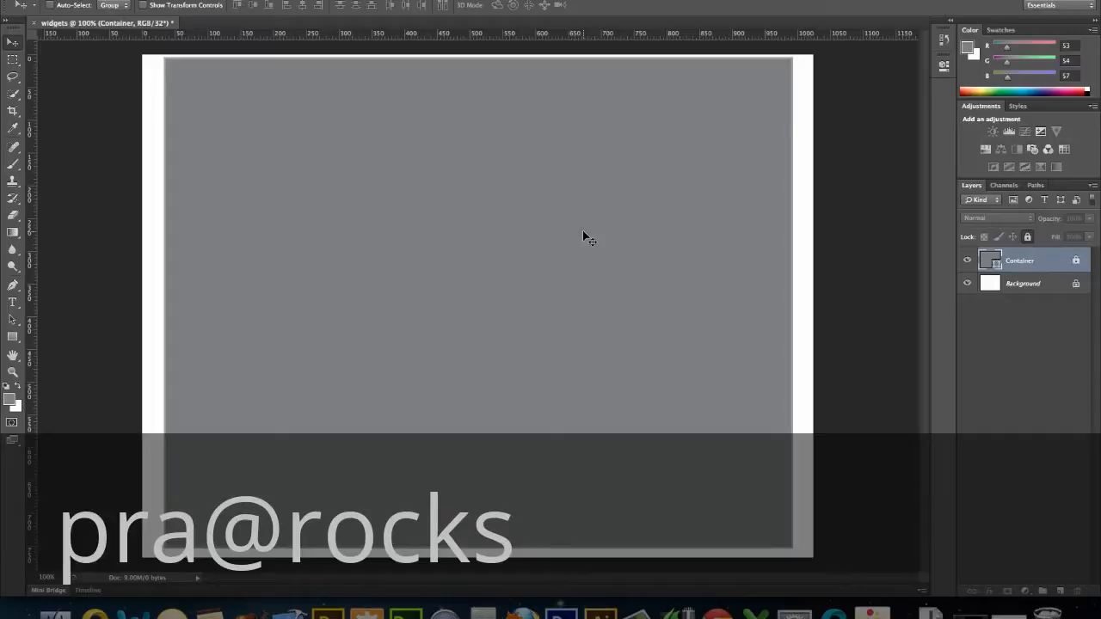
Step: Set the foreground color to white by raising its intensity to +3.00 stops
{"action": "left_click", "coordinate": [11, 397]}
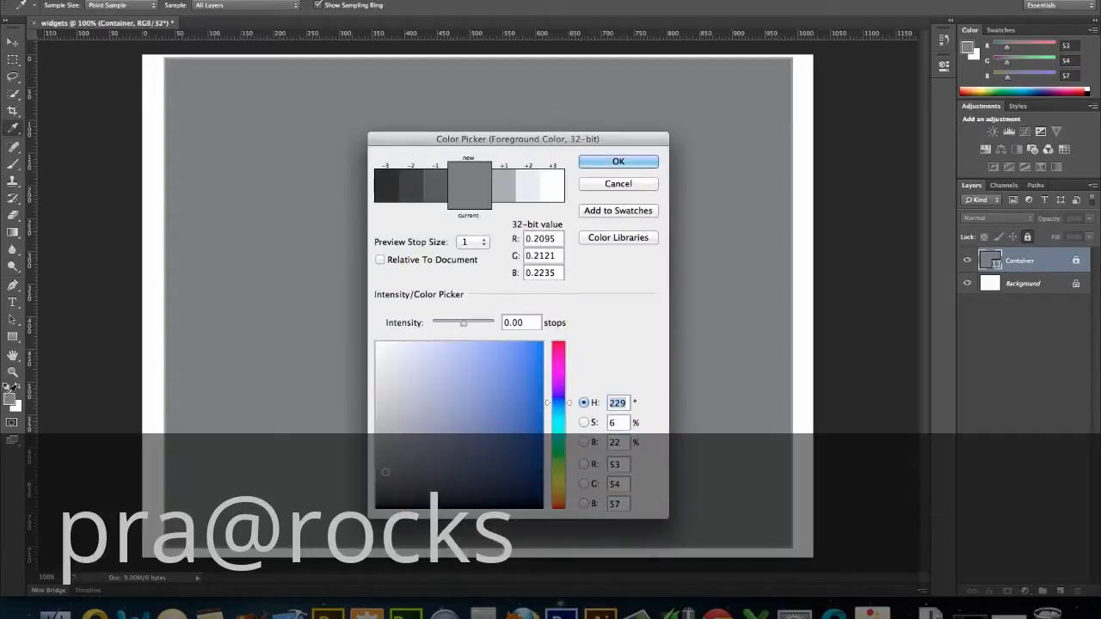
{"action": "left_click", "coordinate": [531, 190]}
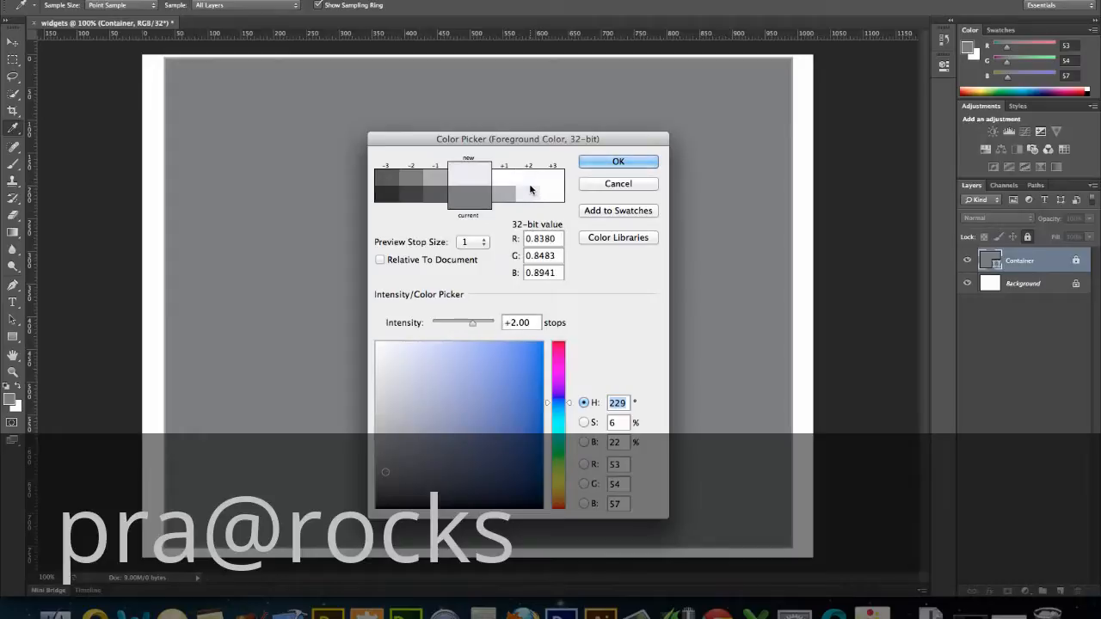
{"action": "left_click", "coordinate": [530, 181]}
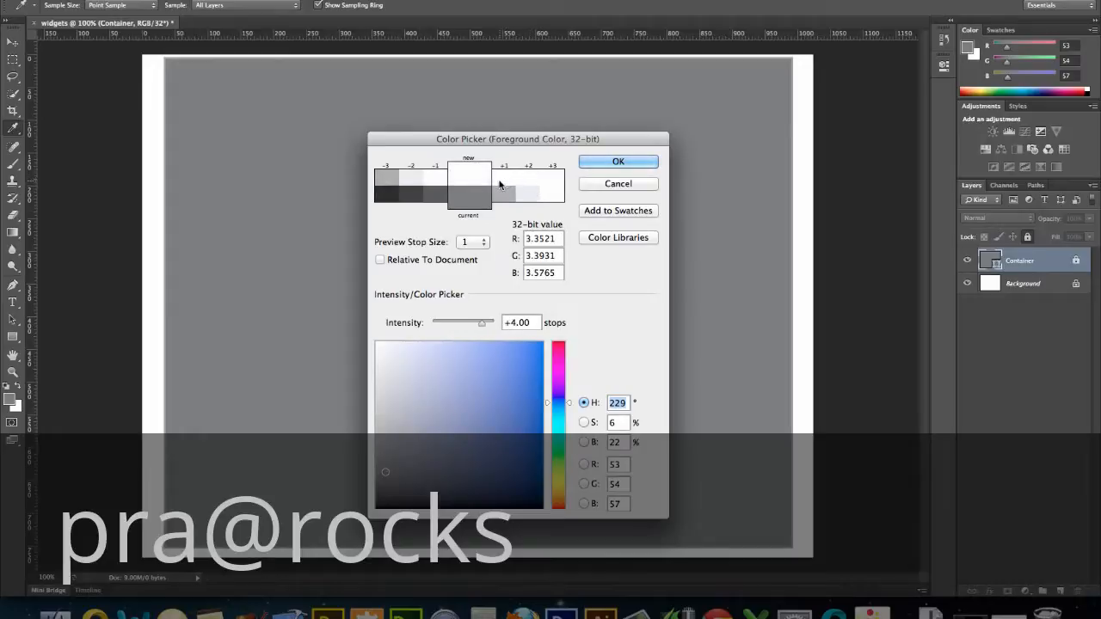
{"action": "left_click", "coordinate": [410, 183]}
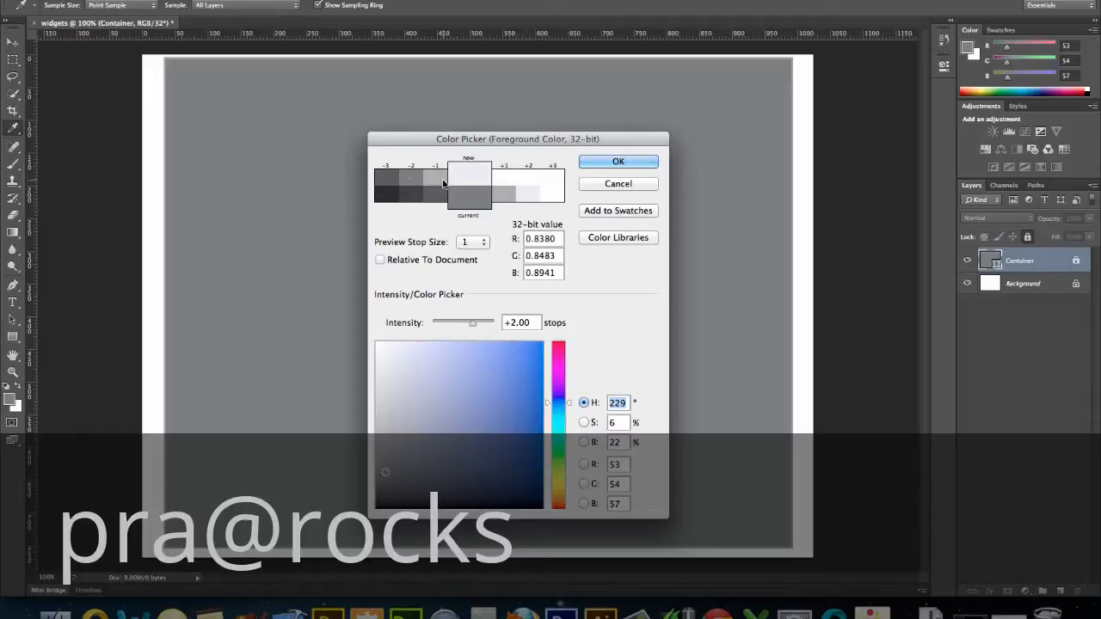
{"action": "left_click", "coordinate": [503, 183]}
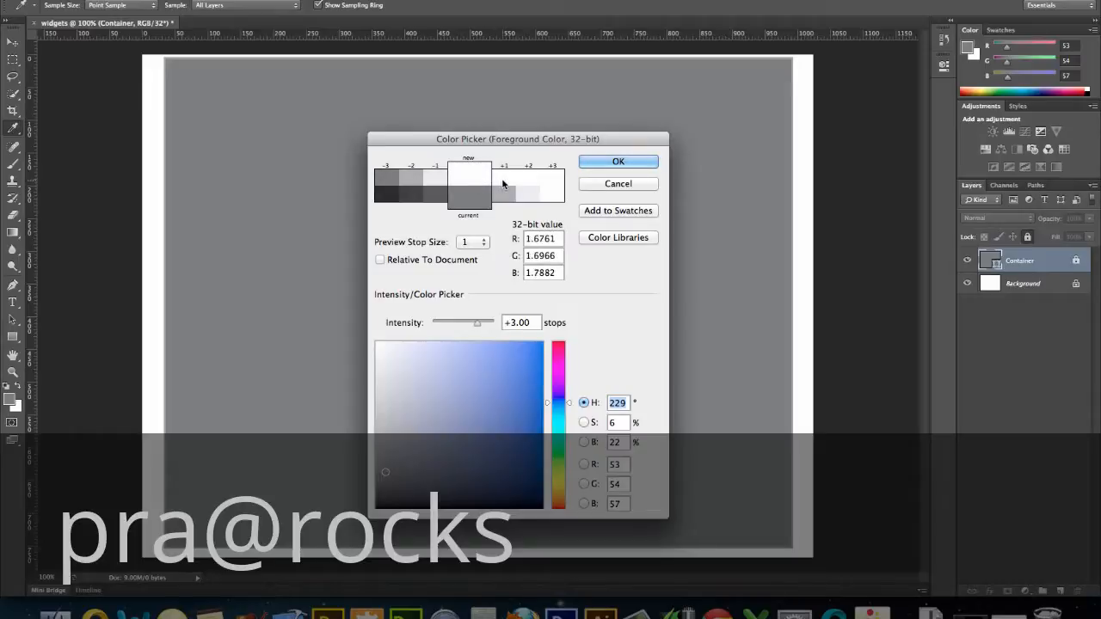
{"action": "left_click", "coordinate": [605, 166]}
{"action": "key", "text": "v"}
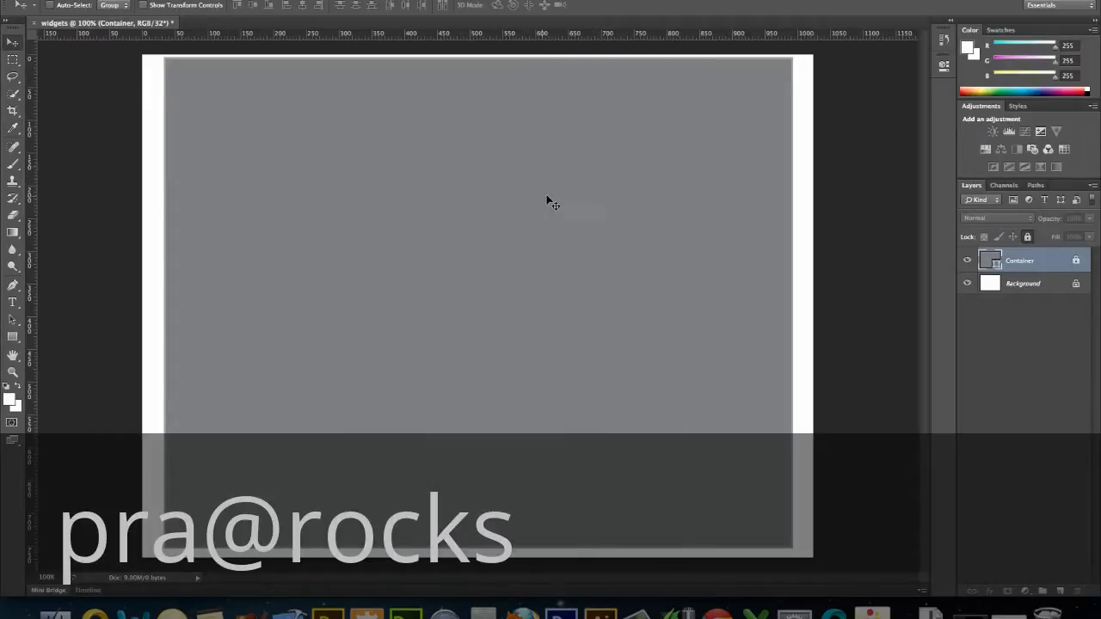
Step: Create a rectangle shape 950 px wide and 120 px high over the container and fill it with light gray
{"action": "left_click", "coordinate": [13, 337]}
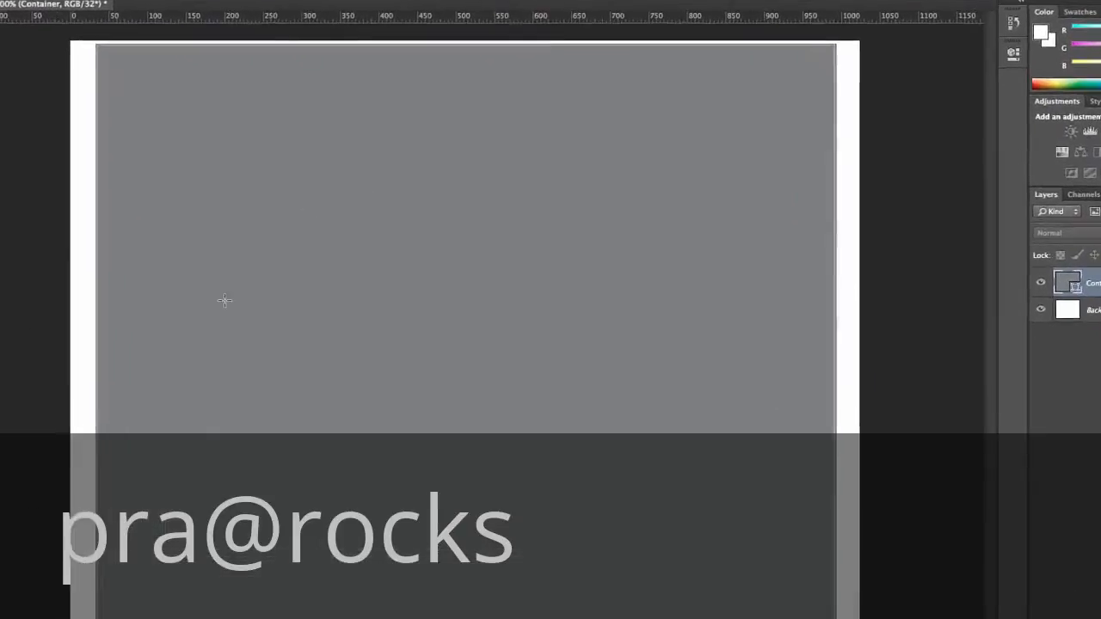
{"action": "left_click", "coordinate": [271, 175]}
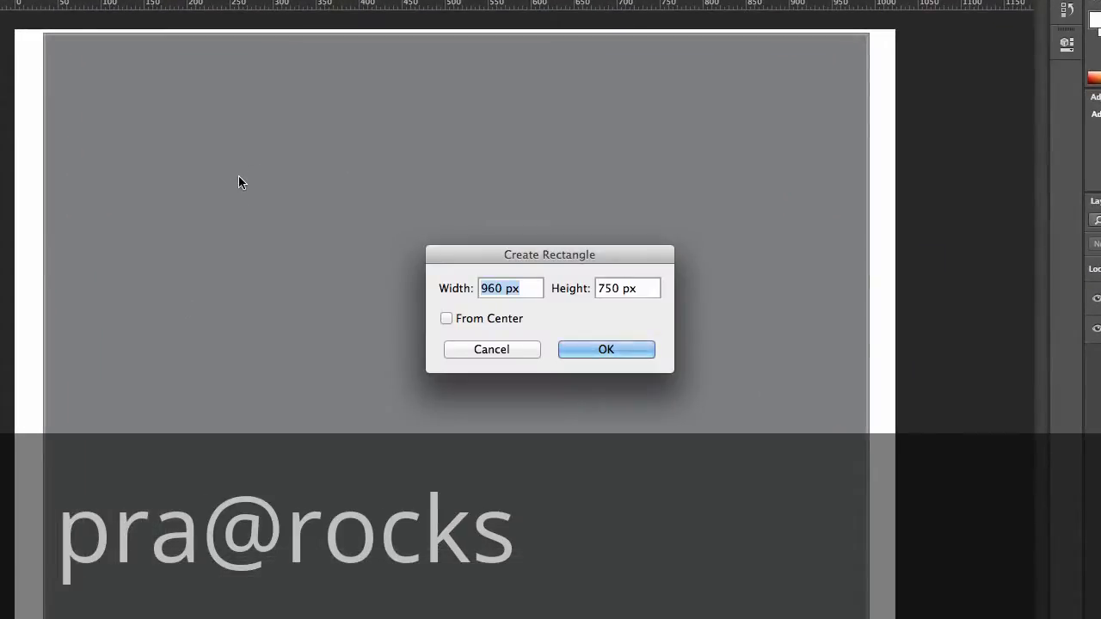
{"action": "type", "text": "9"}
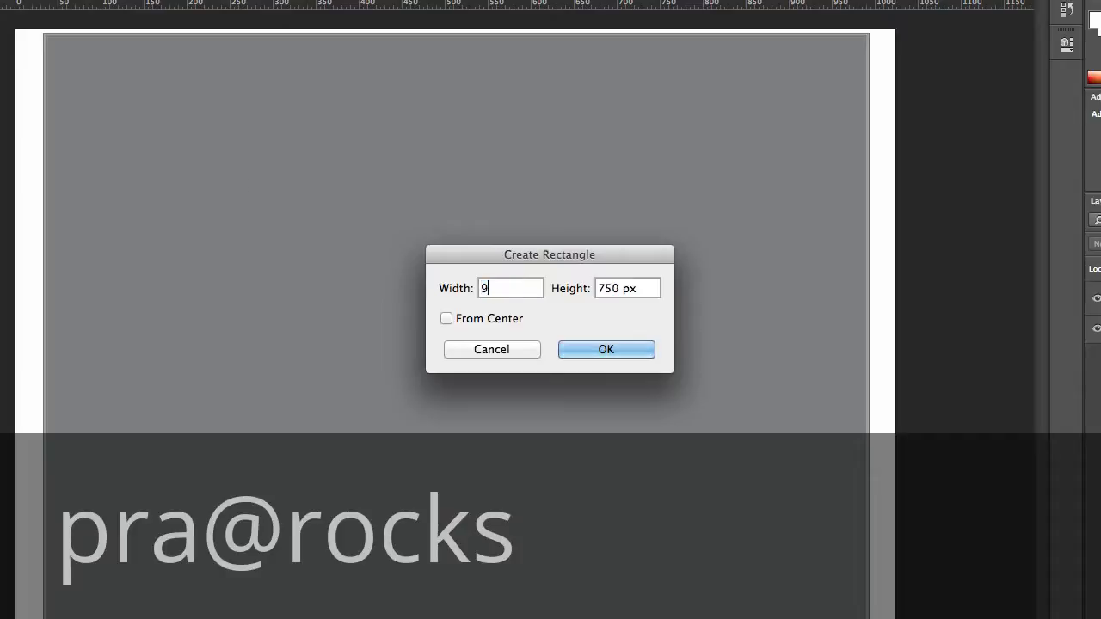
{"action": "type", "text": "50"}
{"action": "key", "text": "Tab"}
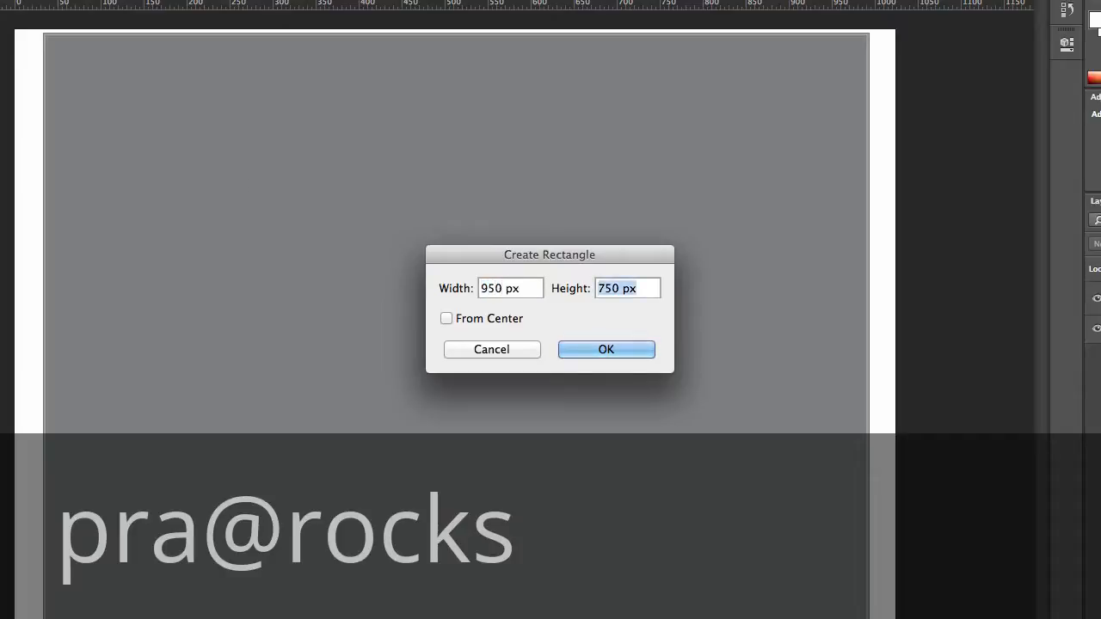
{"action": "type", "text": "120"}
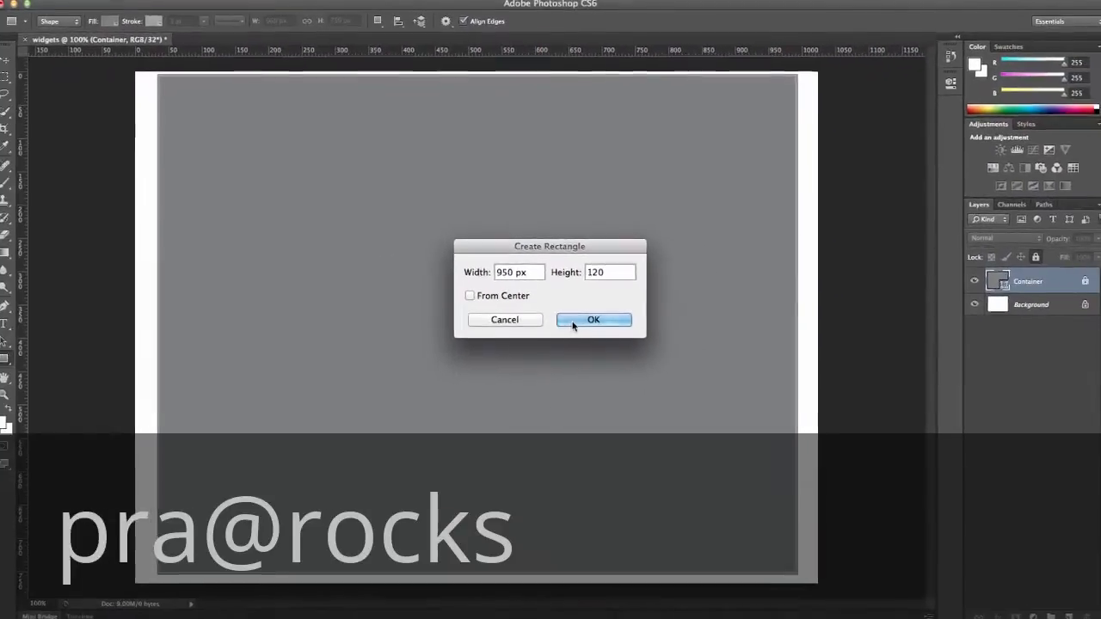
{"action": "left_click", "coordinate": [607, 349]}
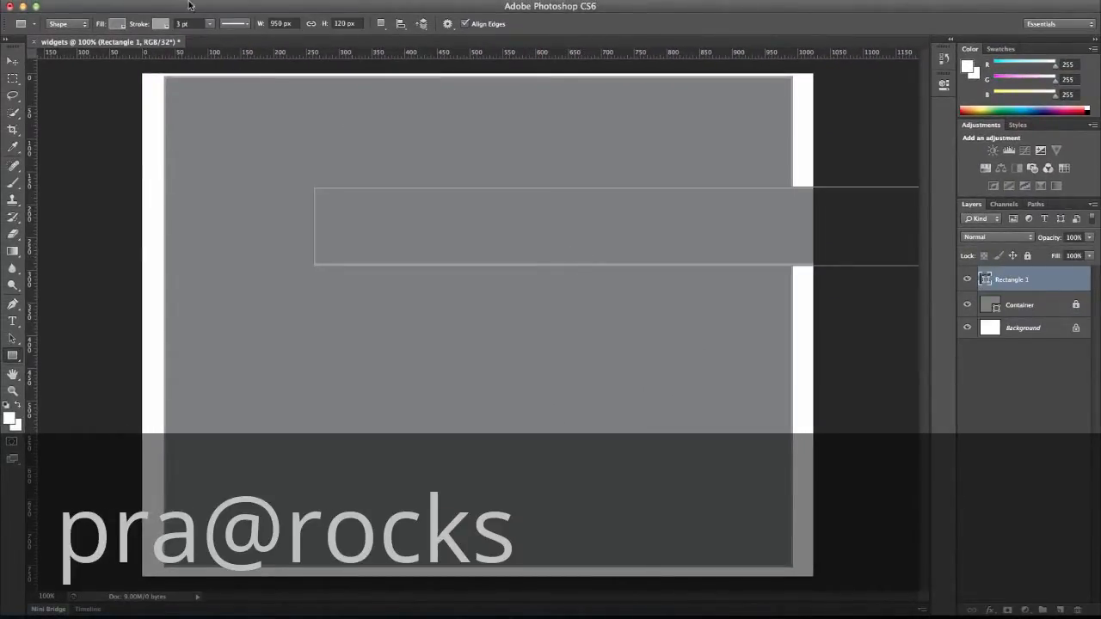
{"action": "left_click", "coordinate": [117, 24]}
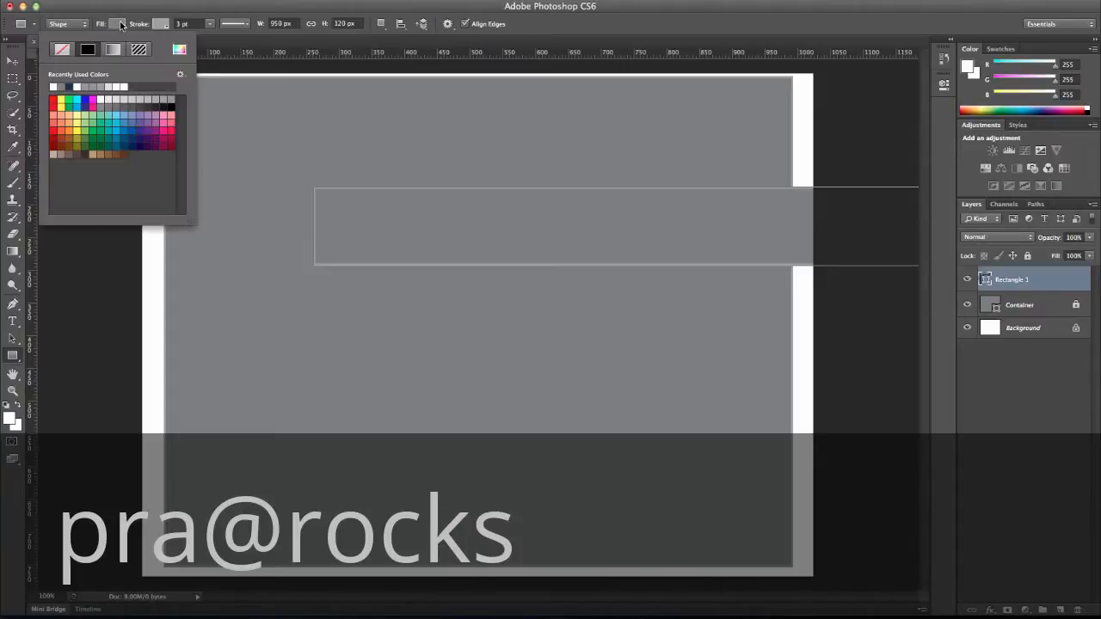
{"action": "left_click", "coordinate": [118, 99]}
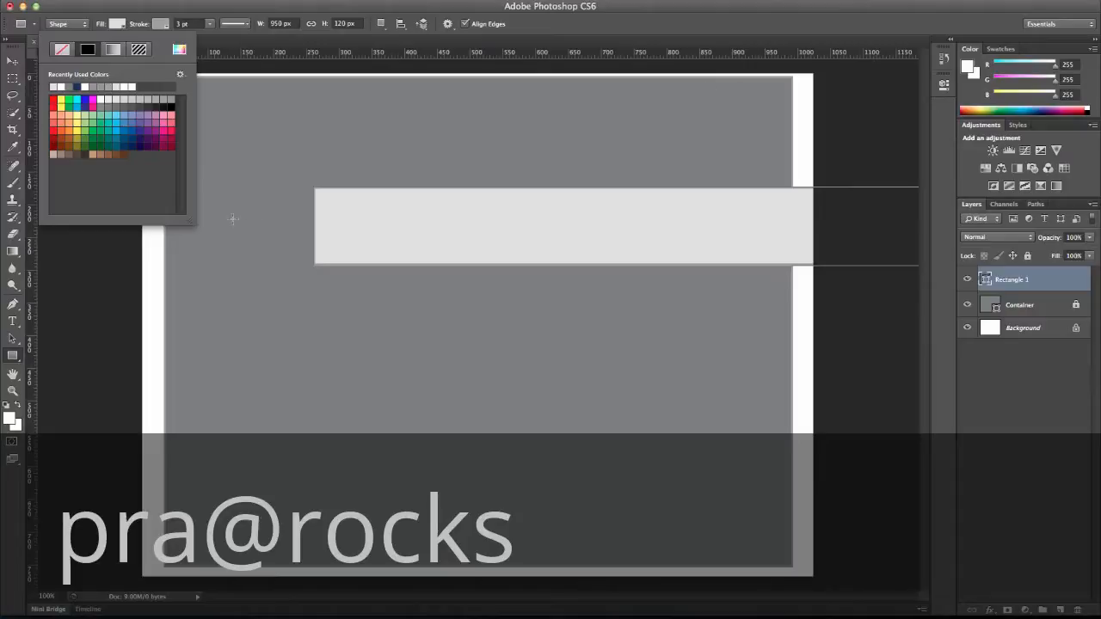
Step: Move the light gray 120 px high rectangle inside the container's upper edge, centered with equal side margins
{"action": "left_click", "coordinate": [12, 62]}
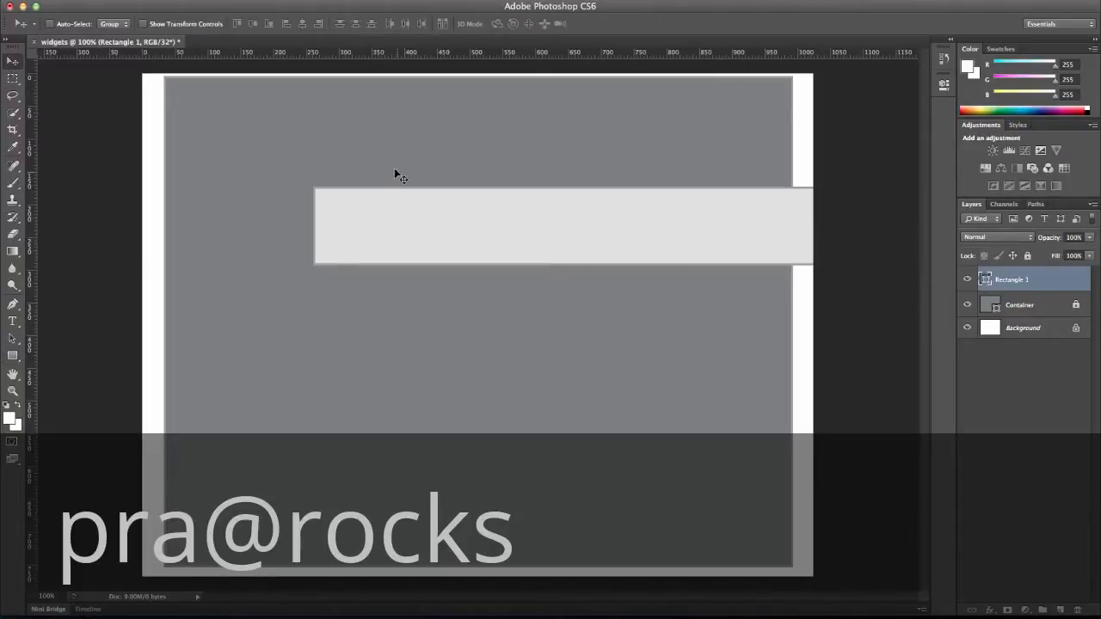
{"action": "left_click_drag", "start_coordinate": [405, 211], "coordinate": [258, 104]}
{"action": "key", "text": "Right"}
{"action": "key", "text": "Right"}
{"action": "key", "text": "Right"}
{"action": "key", "text": "Right"}
{"action": "key", "text": "Right"}
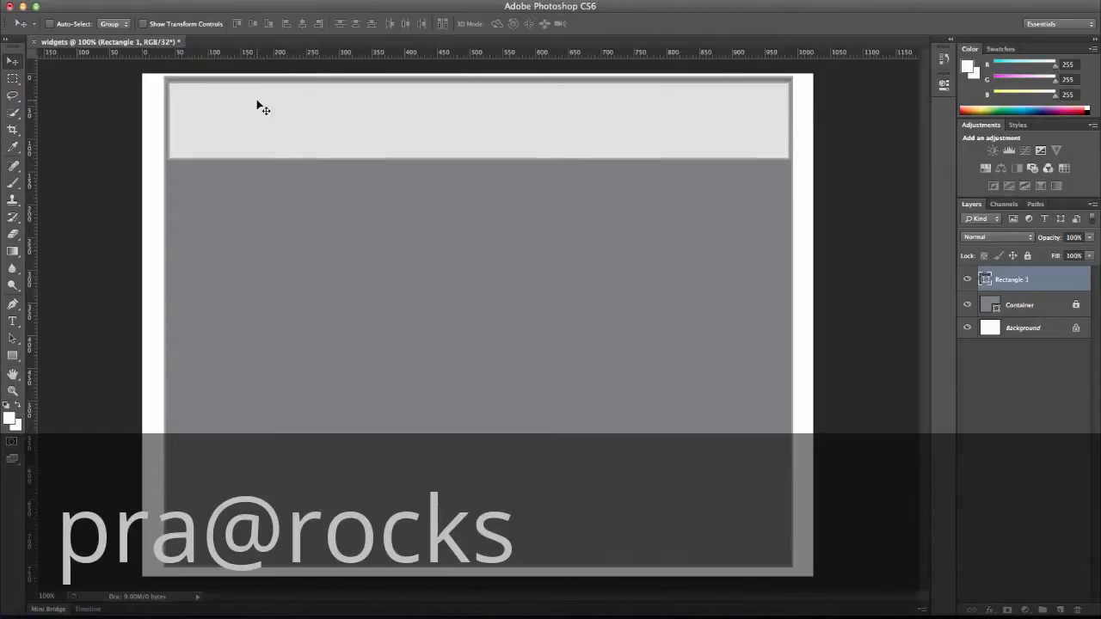
{"action": "key", "text": "Left"}
{"action": "key", "text": "Left"}
{"action": "key", "text": "Left"}
{"action": "key", "text": "Left"}
Step: Rename the upper light gray rectangle's layer as Header and lock the layer completely
{"action": "double_click", "coordinate": [1017, 279]}
{"action": "type", "text": "H"}
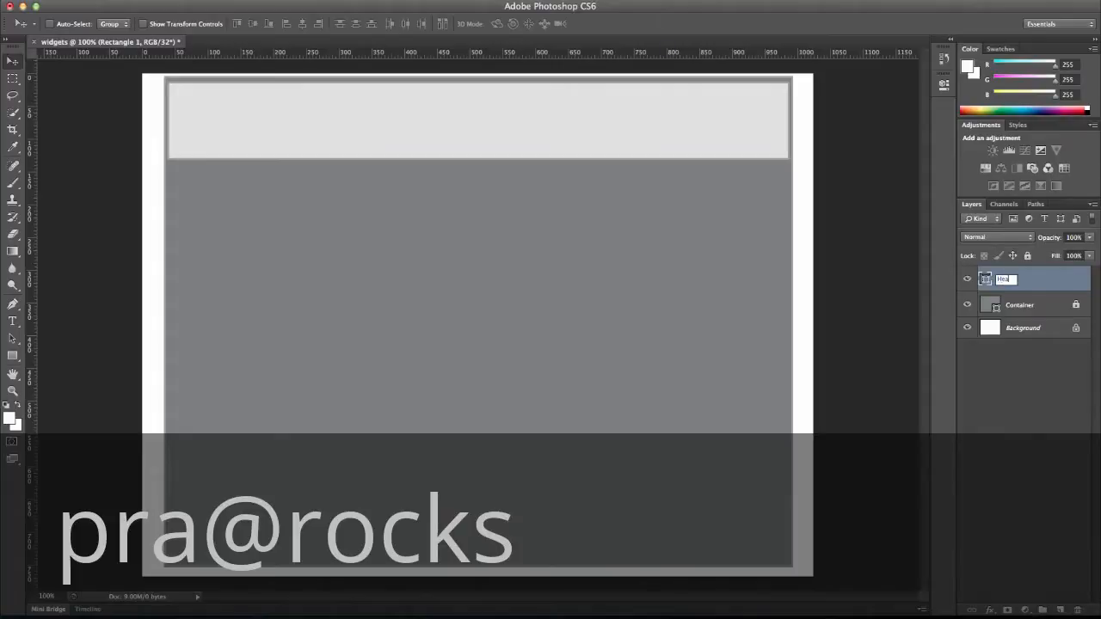
{"action": "key", "text": "Return"}
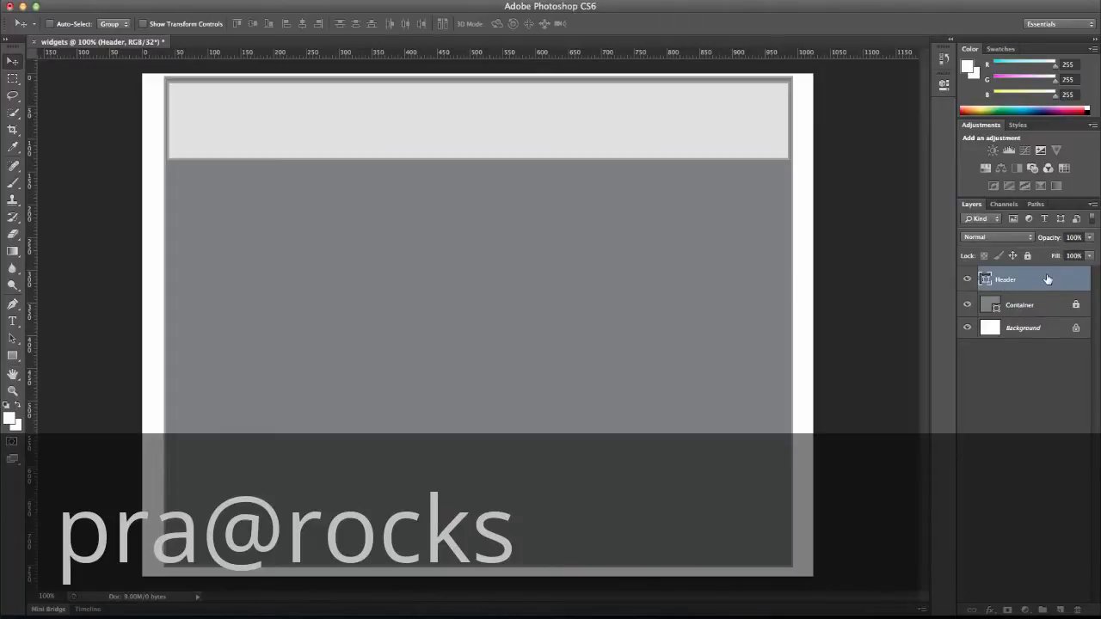
{"action": "left_click", "coordinate": [1027, 256]}
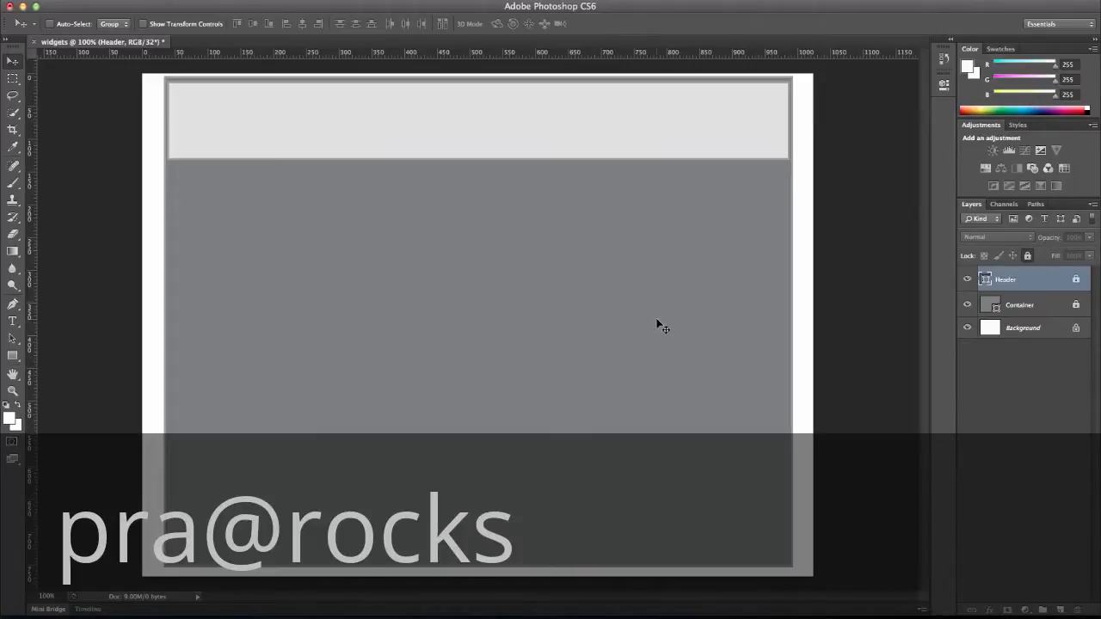
Step: Create a second light gray rectangle shape 950 px wide and 90 px high
{"action": "left_click", "coordinate": [12, 355]}
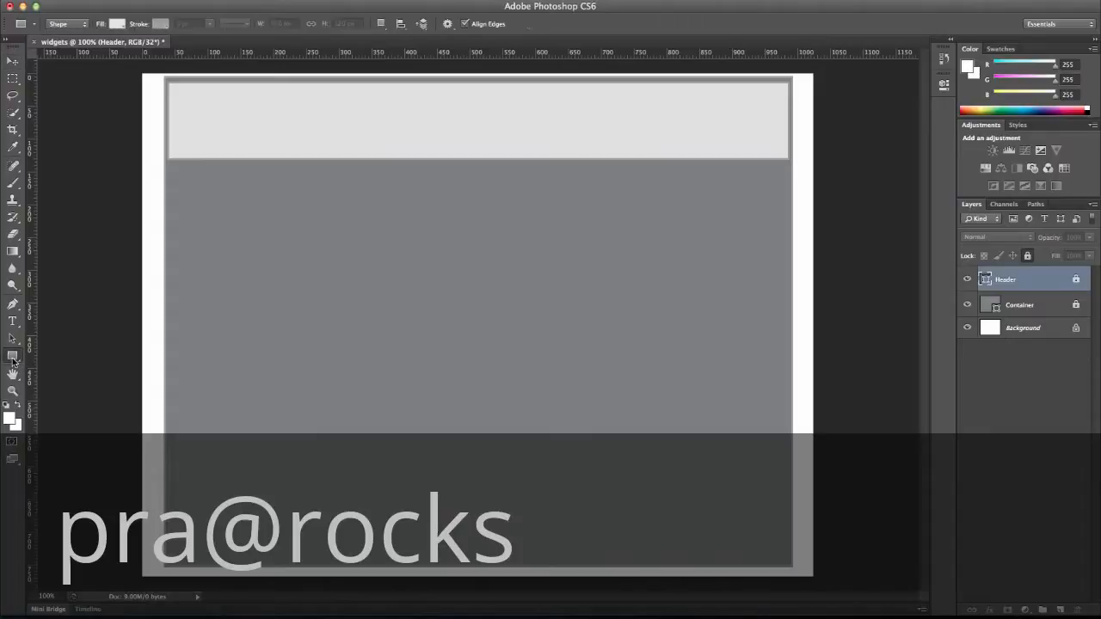
{"action": "left_click", "coordinate": [291, 401]}
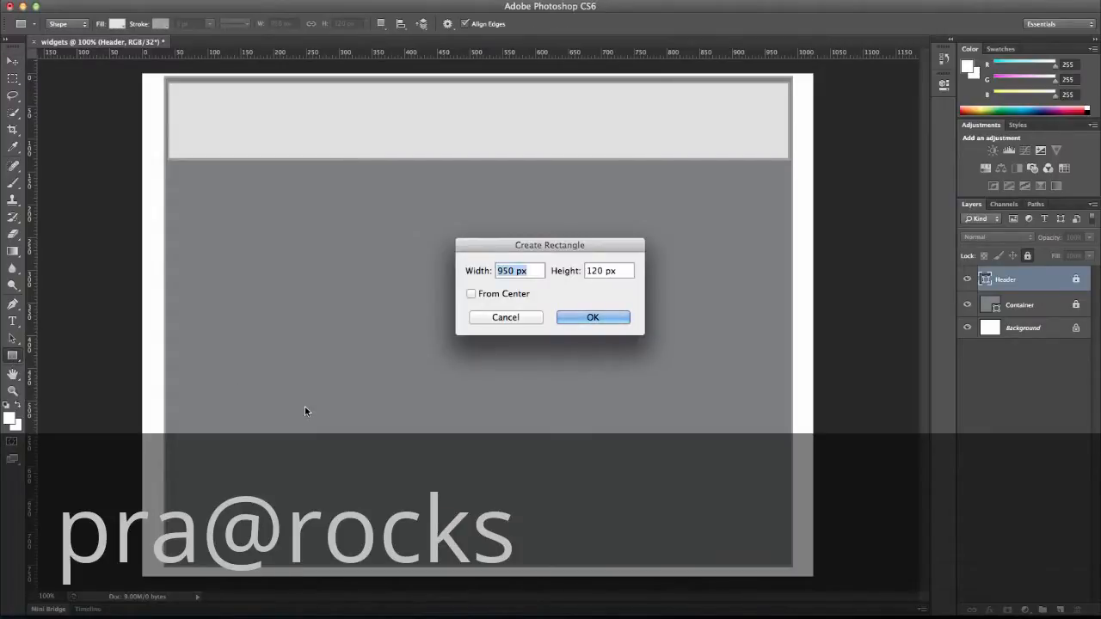
{"action": "key", "text": "Tab"}
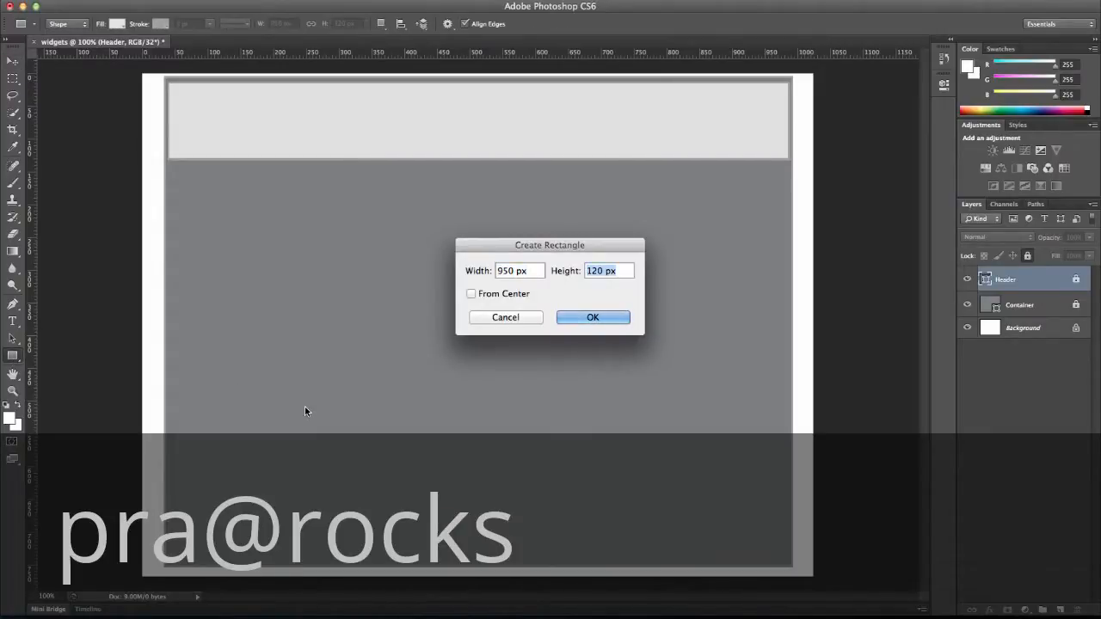
{"action": "type", "text": "90"}
{"action": "left_click", "coordinate": [565, 320]}
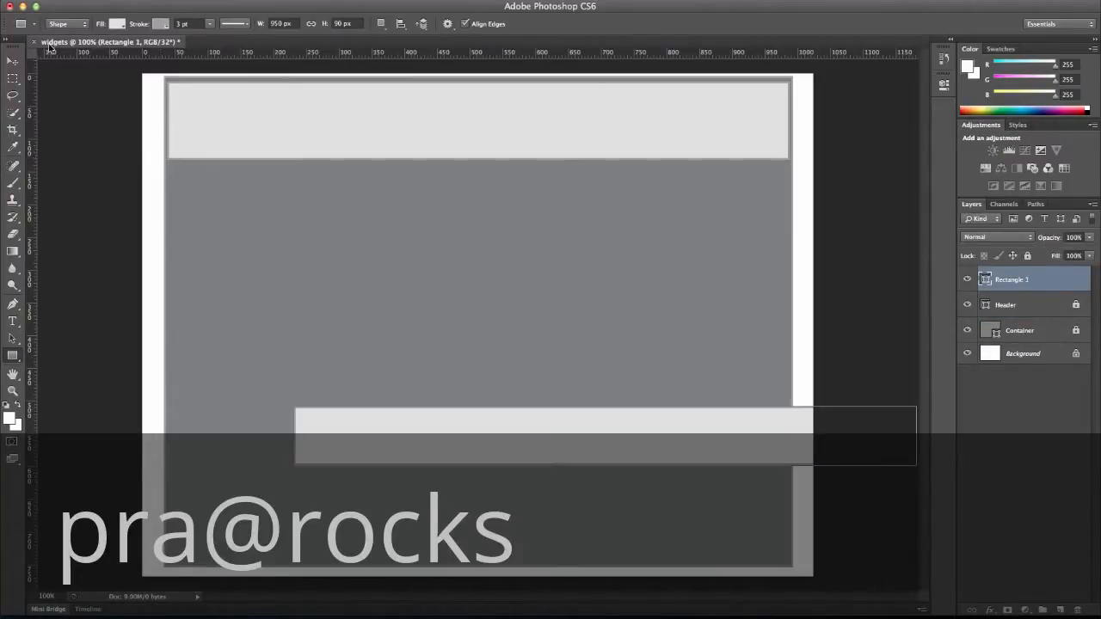
Step: Move the 90 px high rectangle to the container's lower edge and align its sides with the header
{"action": "left_click", "coordinate": [13, 61]}
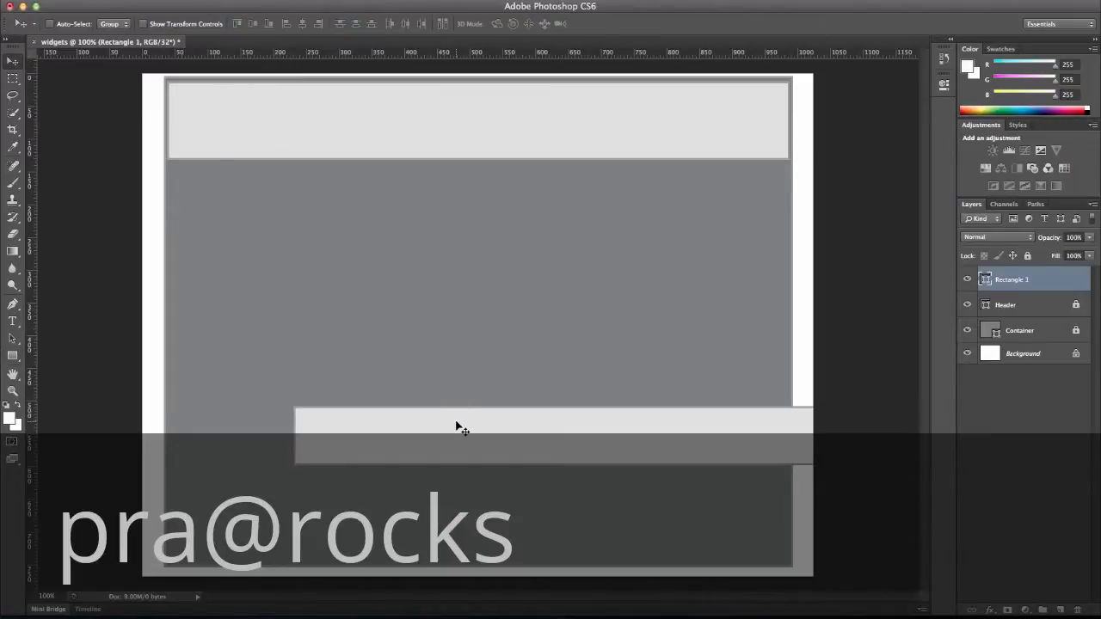
{"action": "left_click_drag", "start_coordinate": [459, 426], "coordinate": [341, 513]}
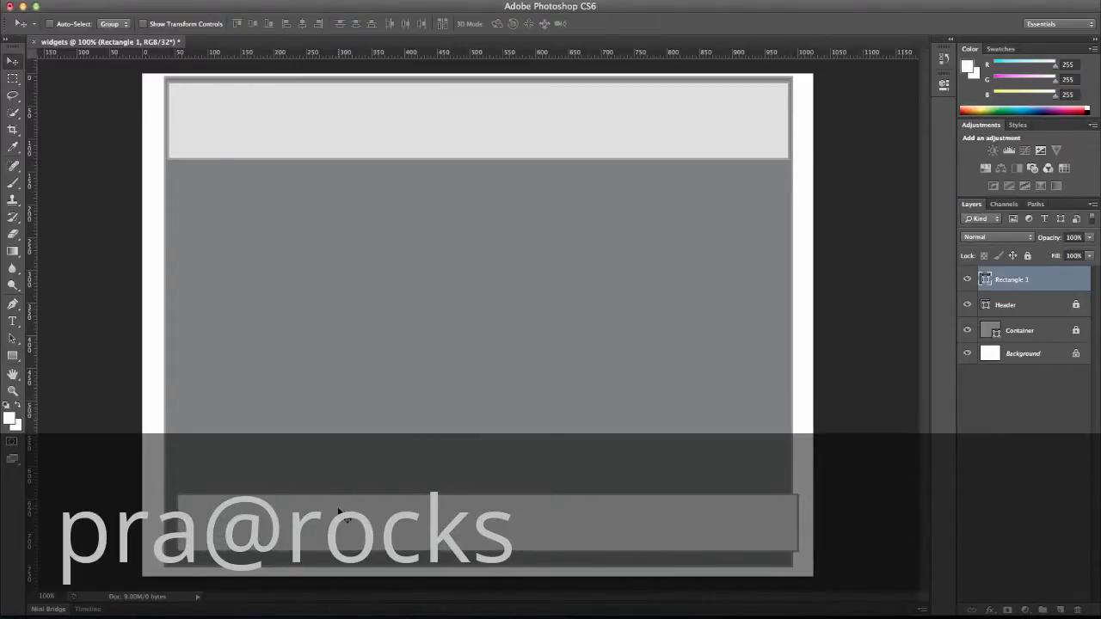
{"action": "key", "text": "Left"}
{"action": "key", "text": "Left"}
{"action": "key", "text": "Left"}
{"action": "key", "text": "Left"}
{"action": "key", "text": "Left"}
{"action": "key", "text": "Left"}
{"action": "key", "text": "Left"}
{"action": "key", "text": "Left"}
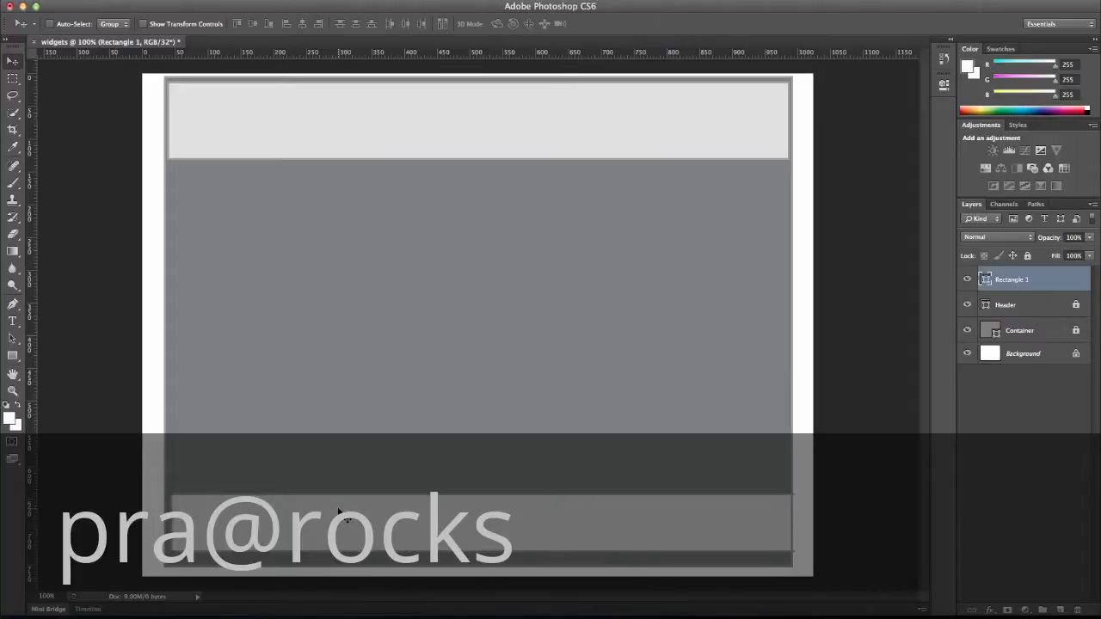
{"action": "key", "text": "Left"}
{"action": "key", "text": "Left"}
{"action": "key", "text": "Left"}
{"action": "key", "text": "Left"}
{"action": "key", "text": "Down"}
{"action": "key", "text": "Down"}
{"action": "key", "text": "Down"}
{"action": "key", "text": "Down"}
{"action": "key", "text": "Down"}
{"action": "key", "text": "Down"}
{"action": "key", "text": "Down"}
{"action": "key", "text": "Down"}
{"action": "key", "text": "Down"}
{"action": "key", "text": "Down"}
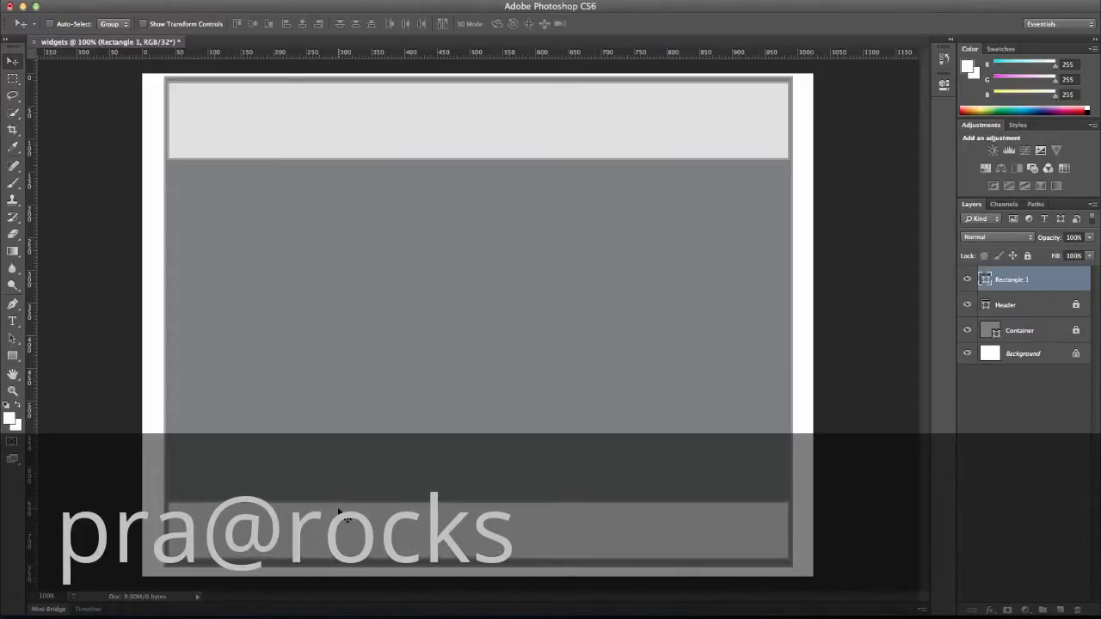
{"action": "key", "text": "Down"}
{"action": "key", "text": "Down"}
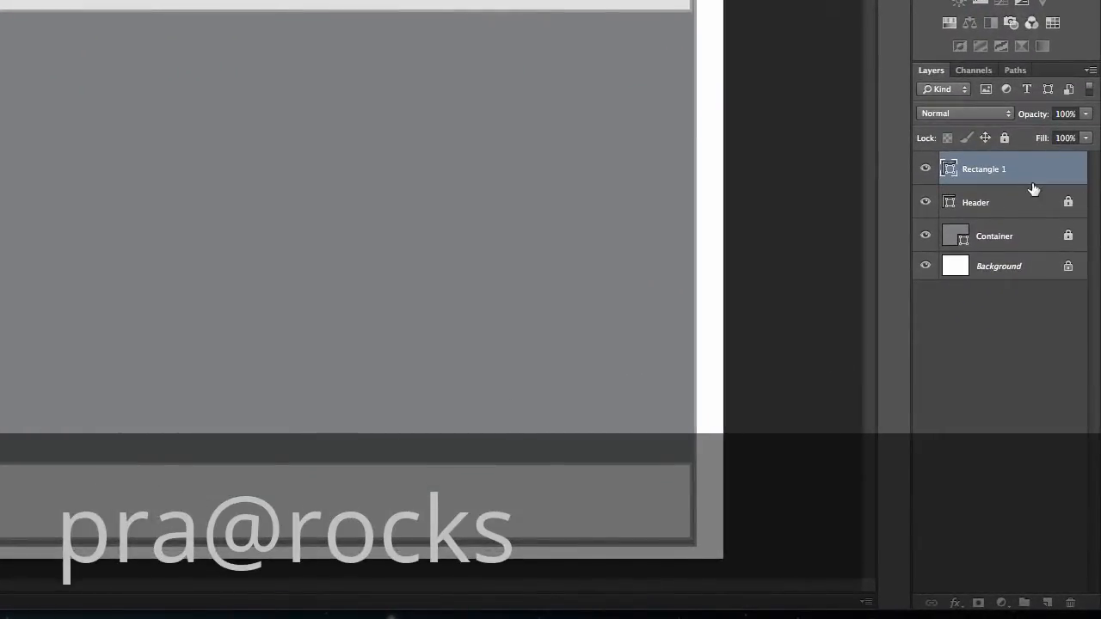
Step: Rename the lower rectangle's layer as footer and nudge the shape slightly closer to the container's lower edge
{"action": "double_click", "coordinate": [995, 169]}
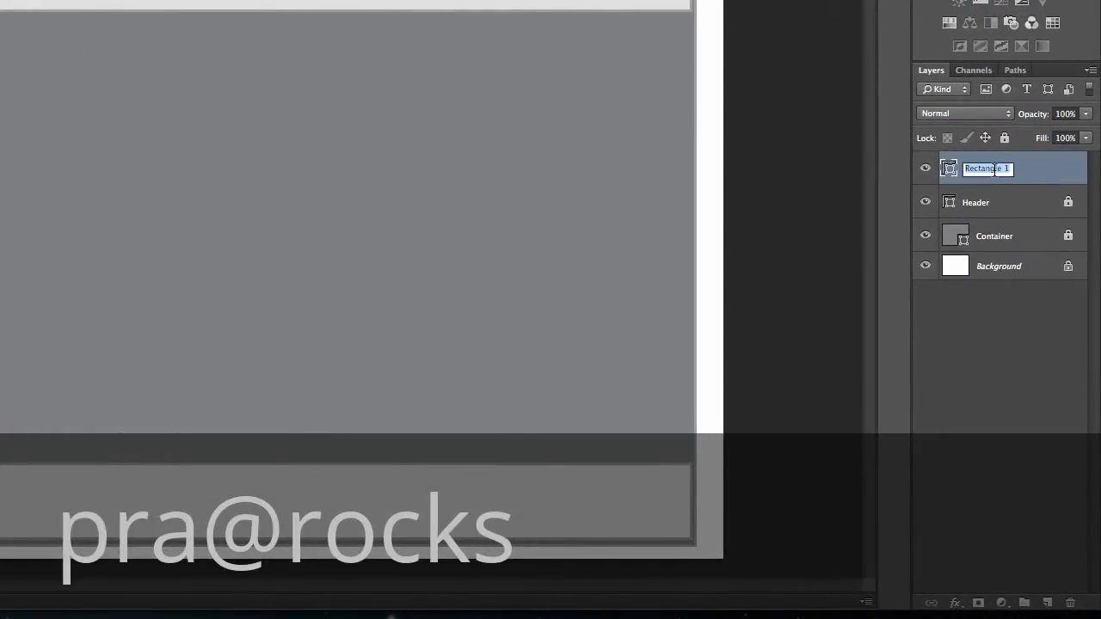
{"action": "key", "text": "BackSpace"}
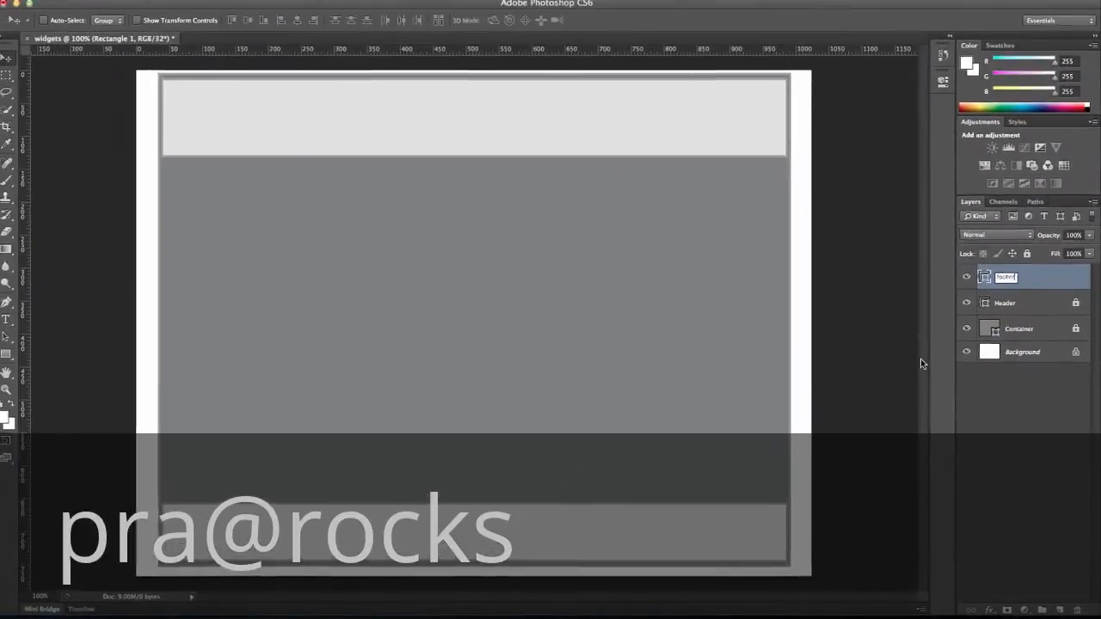
{"action": "key", "text": "Return"}
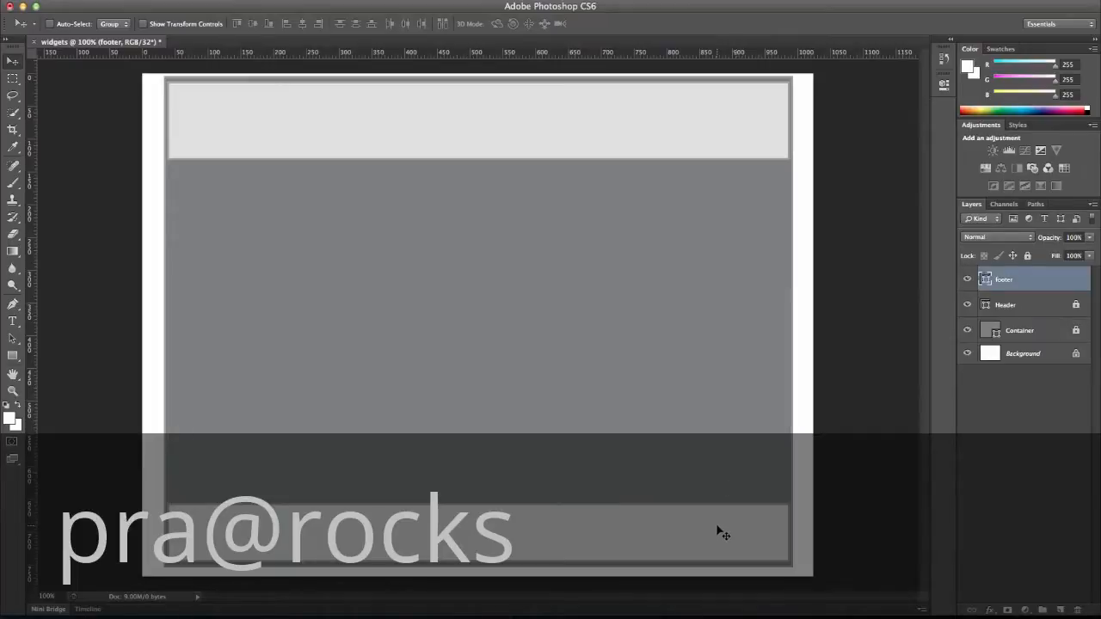
{"action": "key", "text": "Down"}
{"action": "key", "text": "Down"}
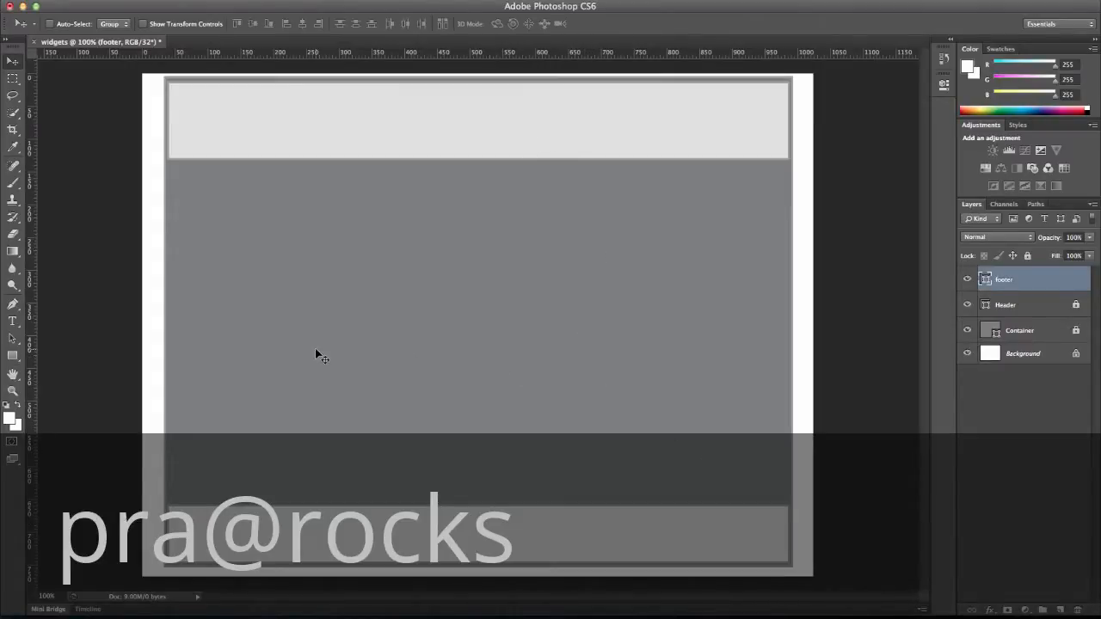
Step: Create a light gray rectangle shape 160 px wide and 600 px high
{"action": "left_click", "coordinate": [13, 354]}
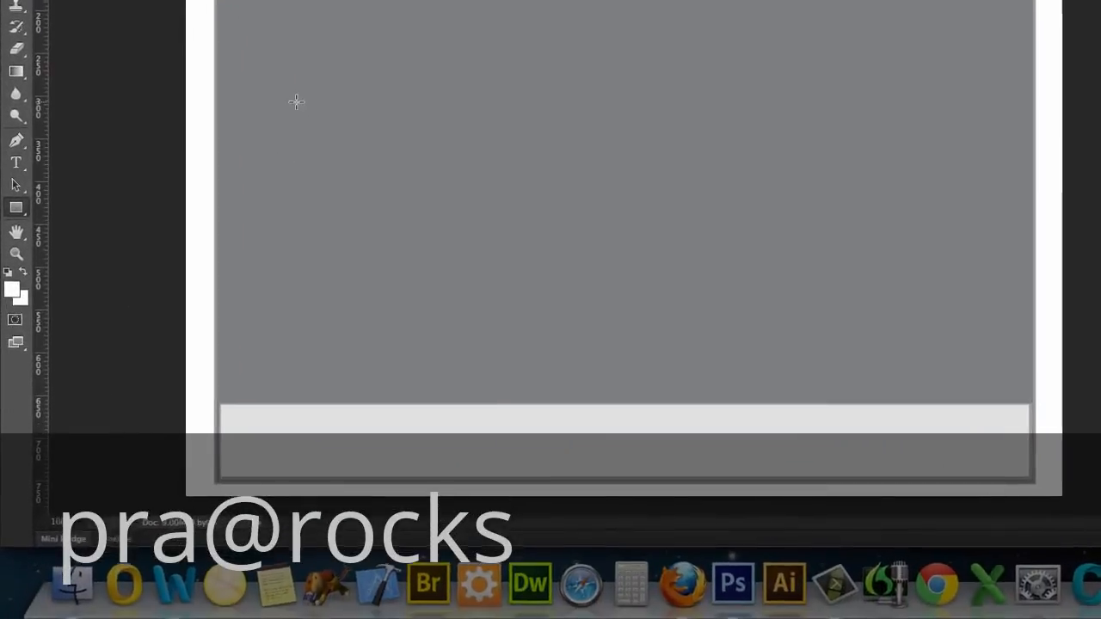
{"action": "left_click", "coordinate": [295, 101]}
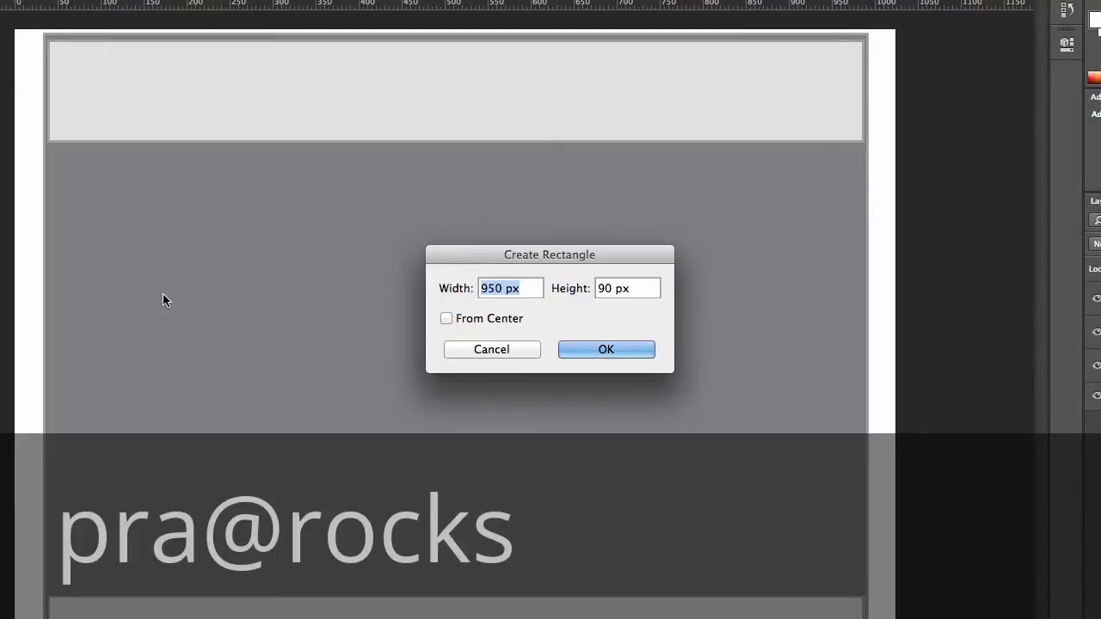
{"action": "type", "text": "160"}
{"action": "key", "text": "Tab"}
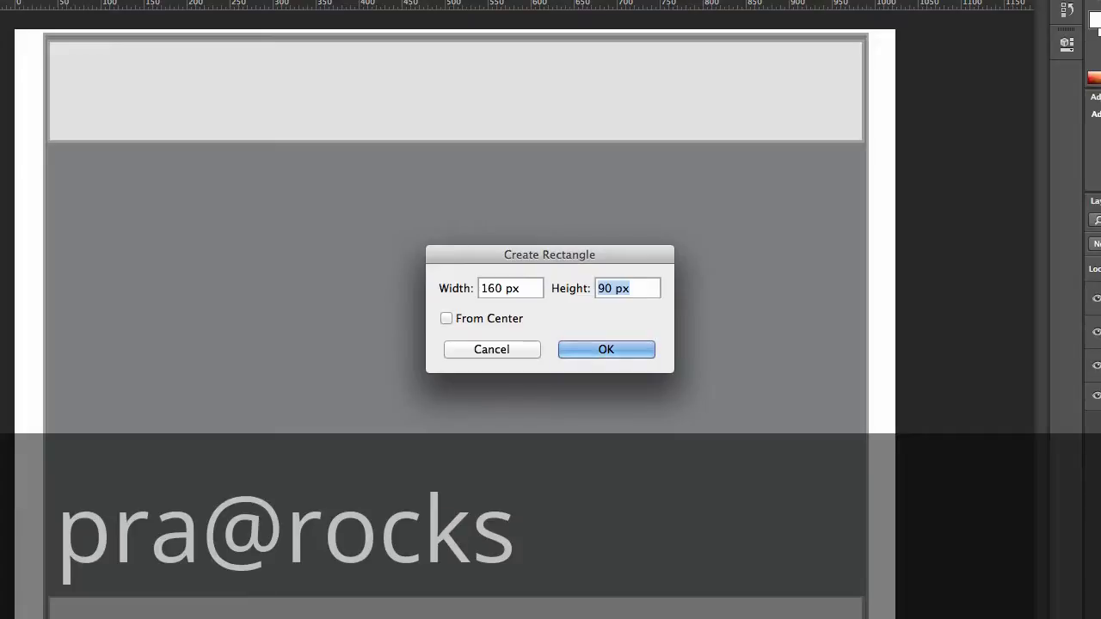
{"action": "type", "text": "600"}
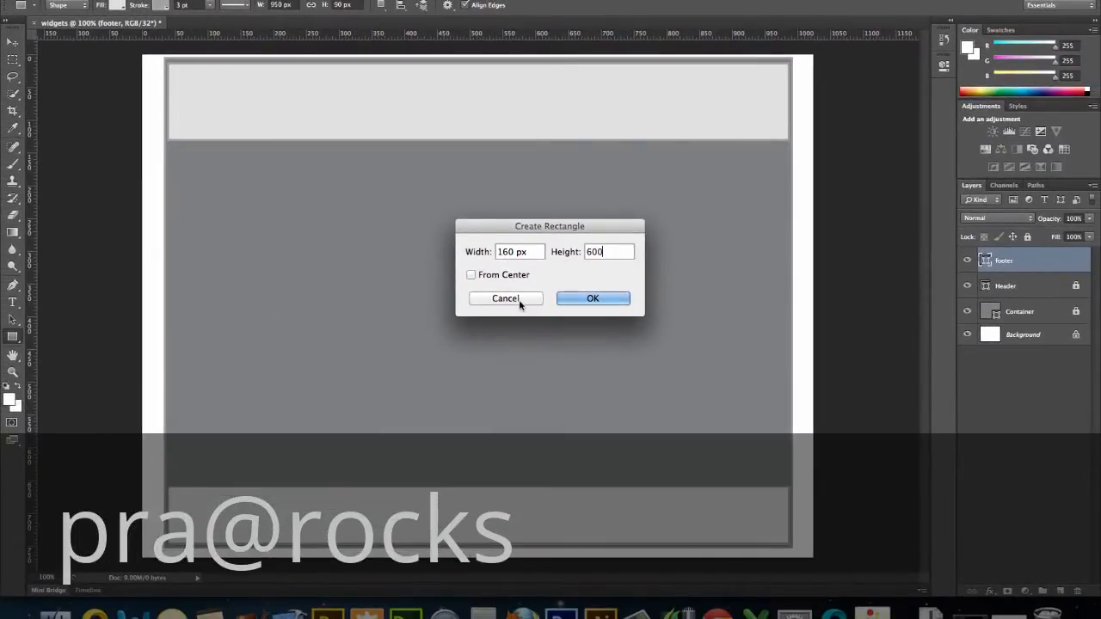
{"action": "left_click", "coordinate": [583, 296]}
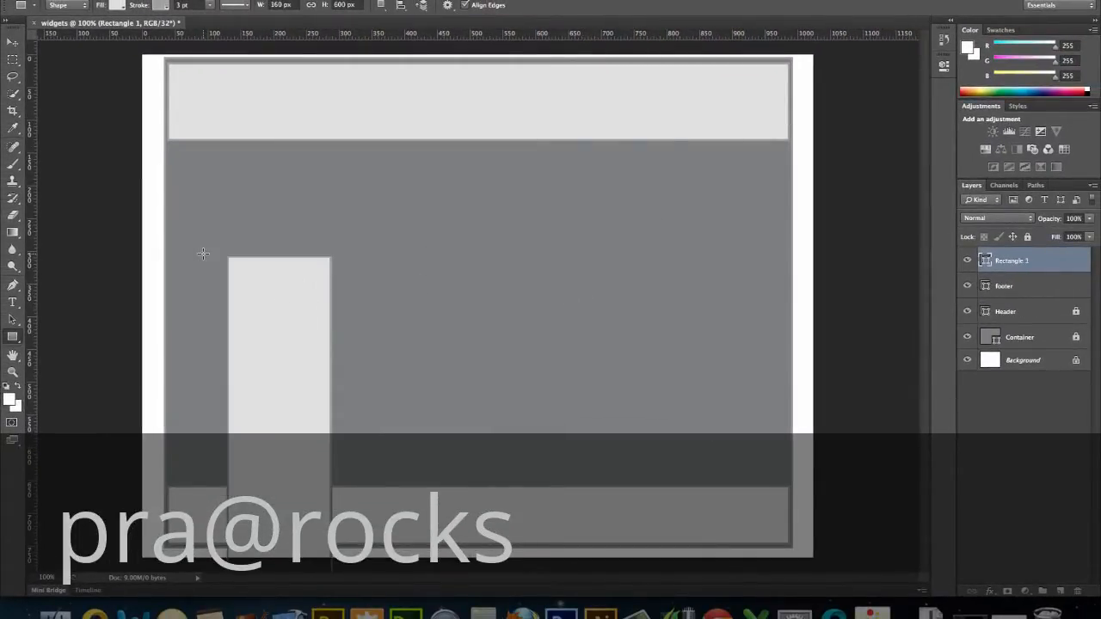
Step: Move the 160 px wide rectangle directly below the header at the container's left edge and shorten it to end at the footer
{"action": "left_click", "coordinate": [12, 42]}
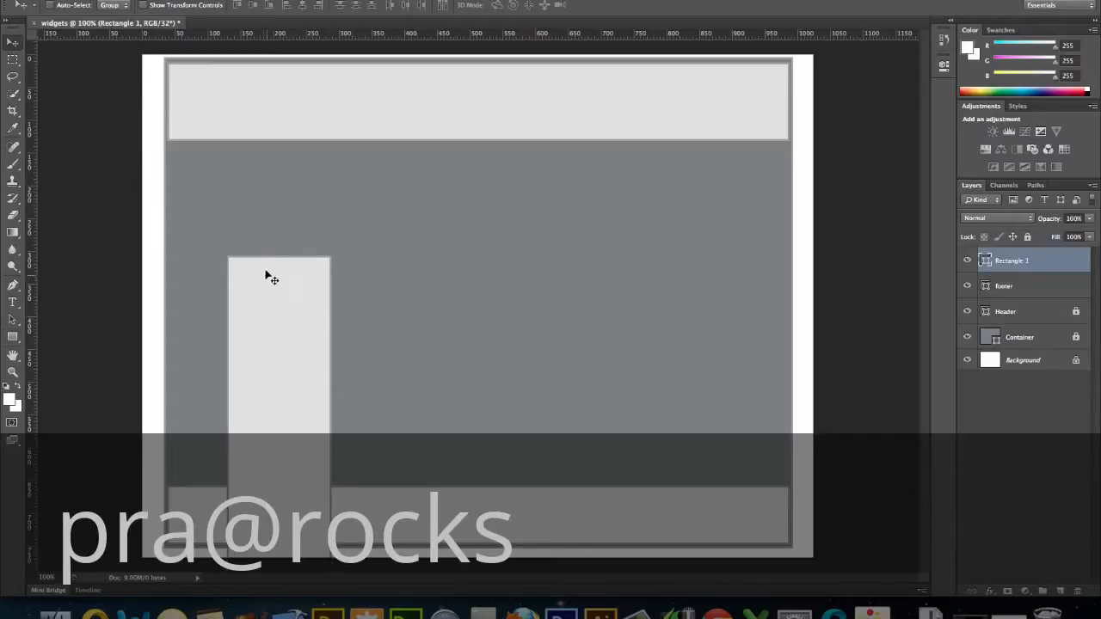
{"action": "left_click_drag", "start_coordinate": [265, 271], "coordinate": [212, 167]}
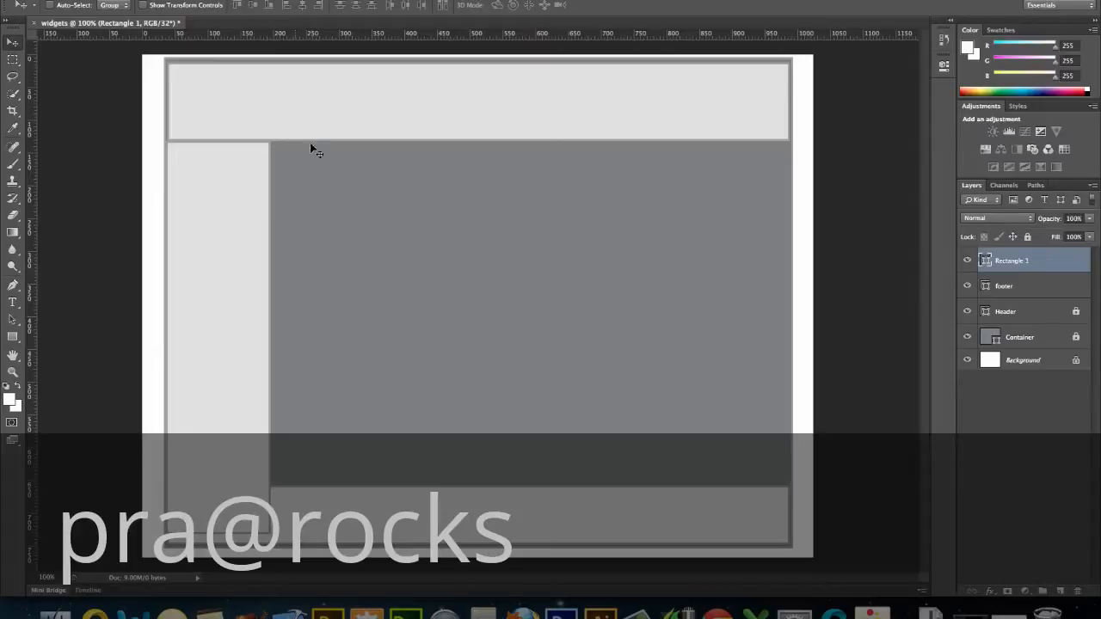
{"action": "left_click", "coordinate": [143, 5]}
{"action": "left_click_drag", "start_coordinate": [218, 533], "coordinate": [218, 481]}
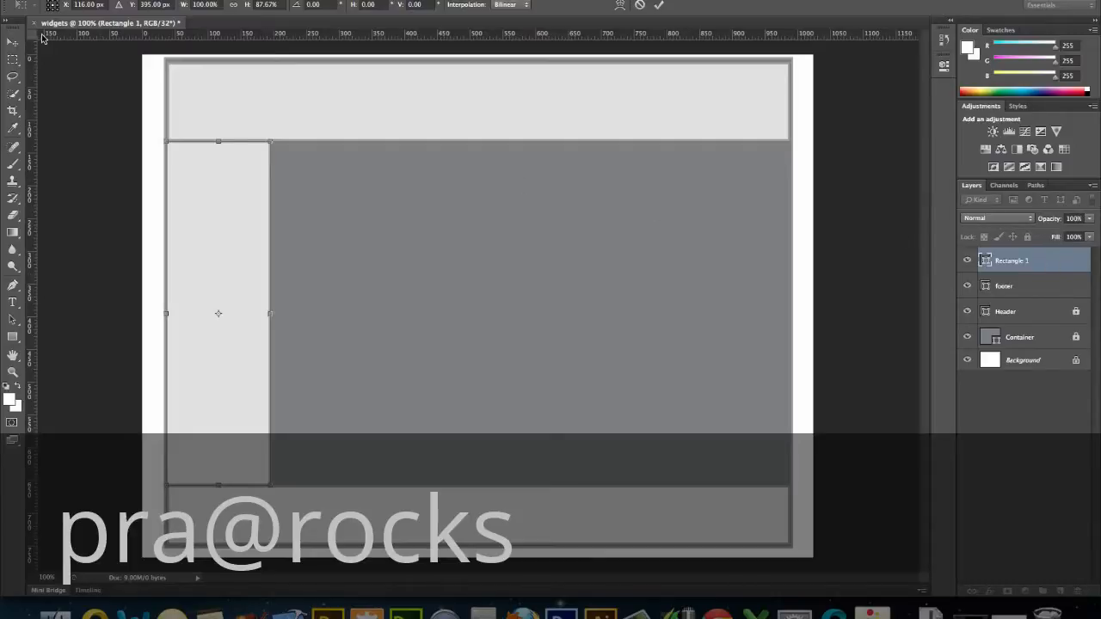
{"action": "left_click", "coordinate": [12, 41]}
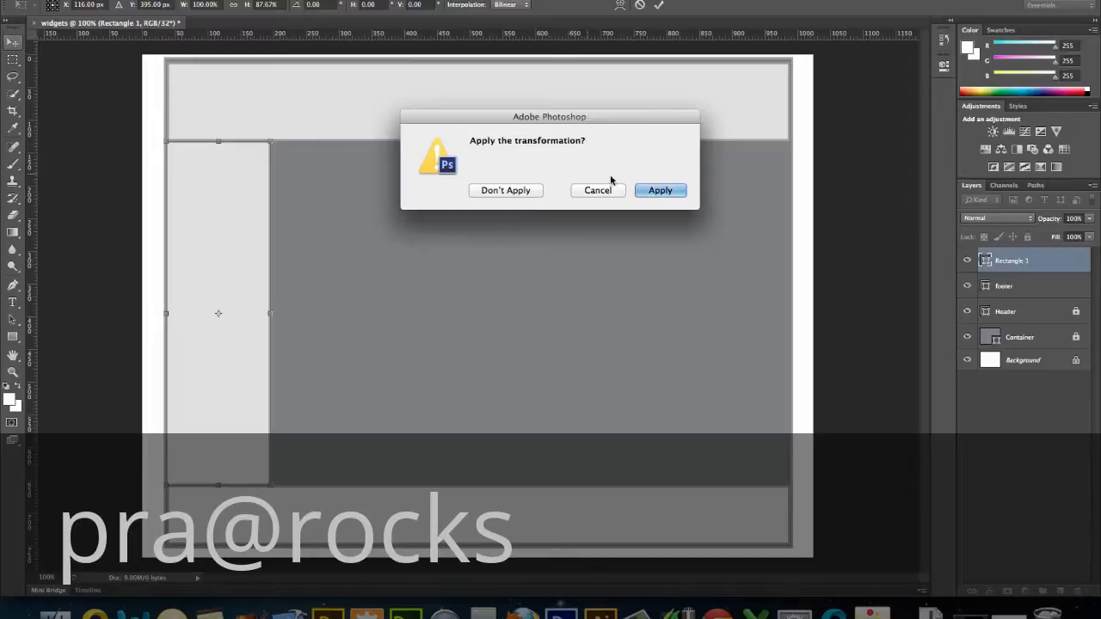
{"action": "left_click", "coordinate": [653, 190]}
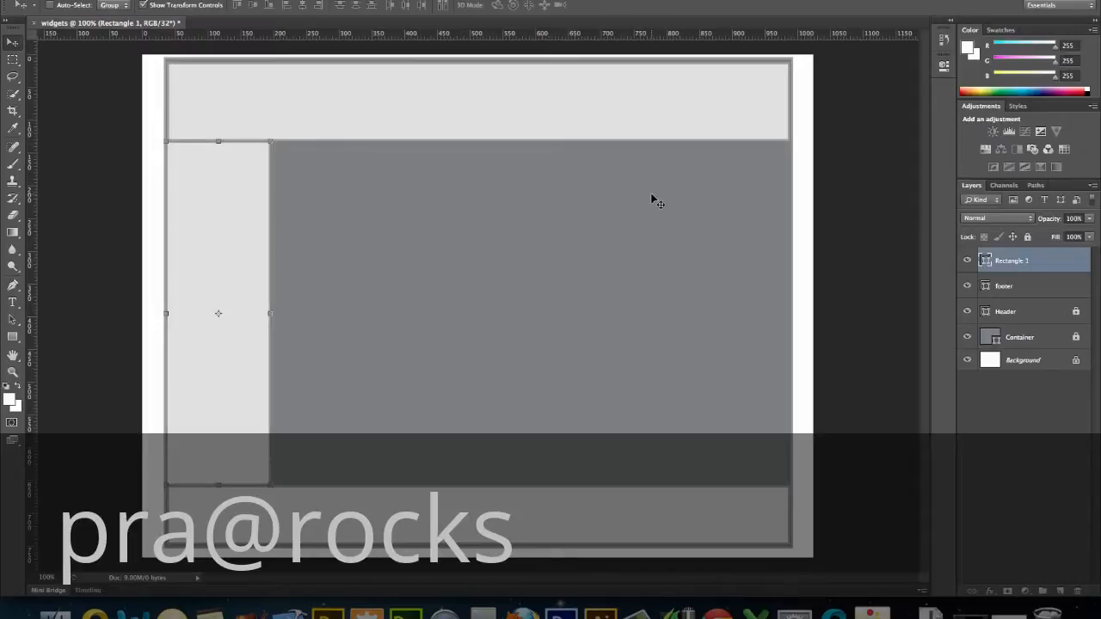
Step: Rename the narrow vertical rectangle's layer as sidebar and lock both that layer and the footer layer completely
{"action": "double_click", "coordinate": [1011, 261]}
{"action": "type", "text": "sidebar"}
{"action": "key", "text": "Return"}
{"action": "left_click", "coordinate": [1028, 237]}
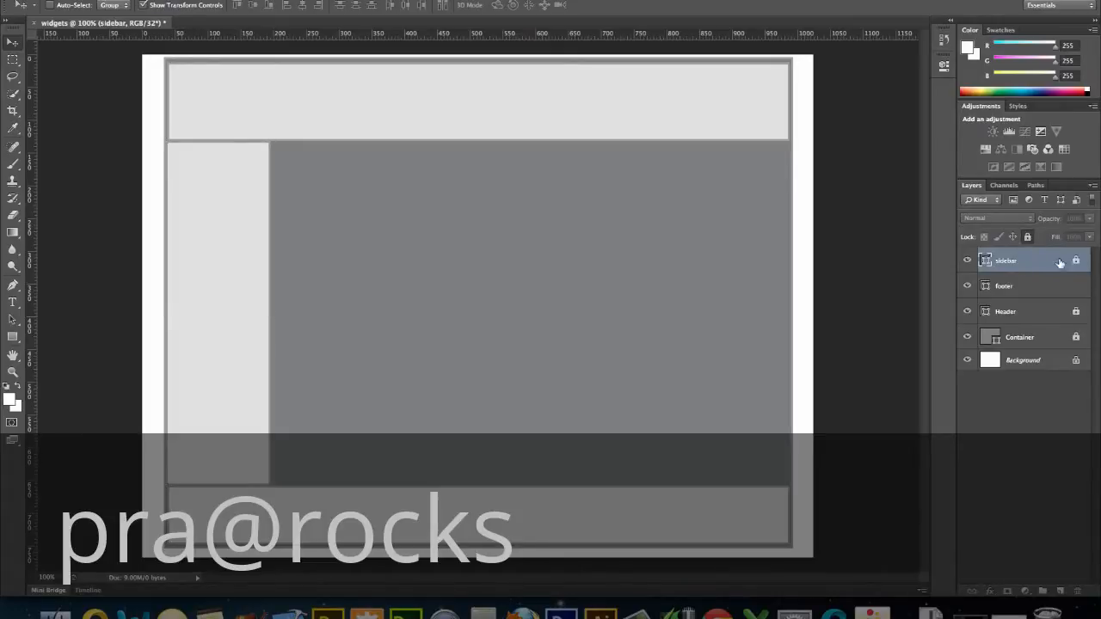
{"action": "key", "text": "alt+bracketleft"}
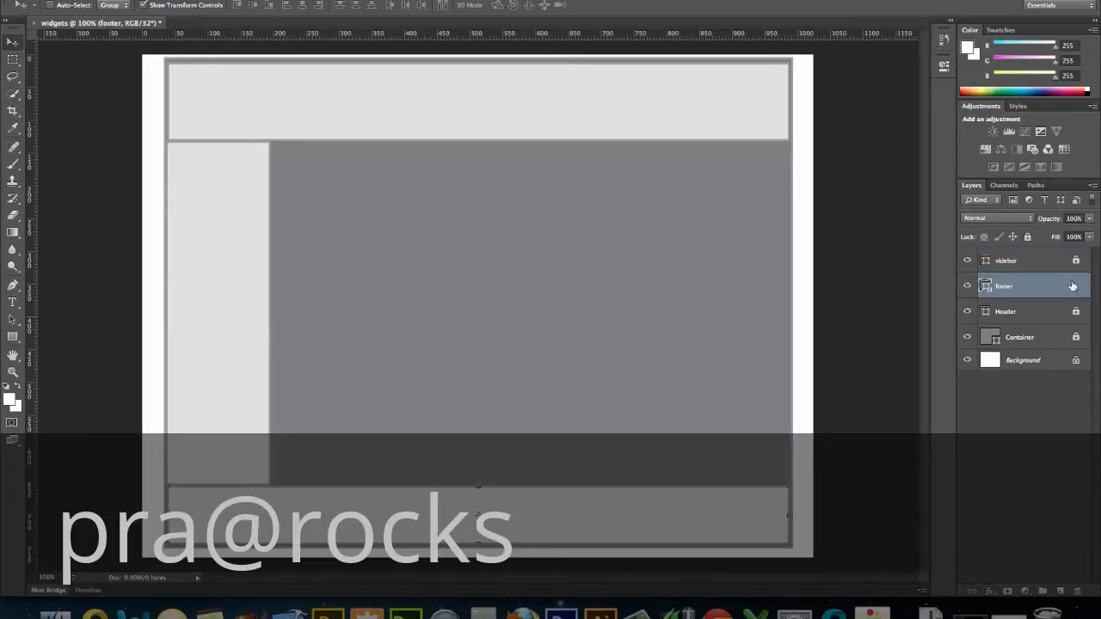
{"action": "left_click", "coordinate": [1029, 237]}
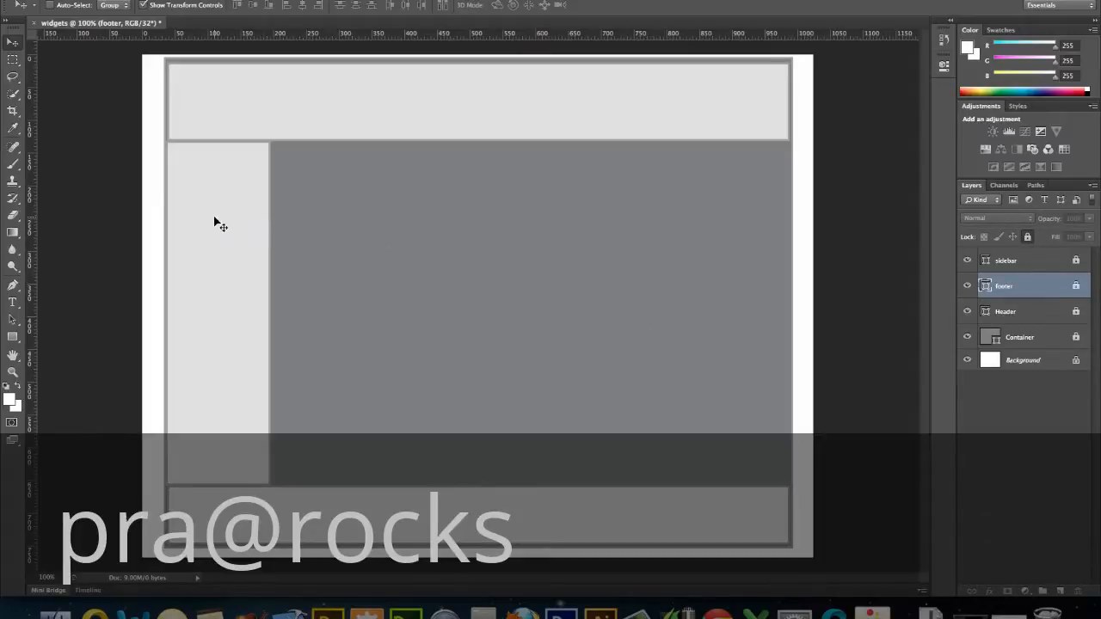
Step: Create a light gray rectangle shape 820 px wide and 570 px high for the main area
{"action": "left_click", "coordinate": [14, 336]}
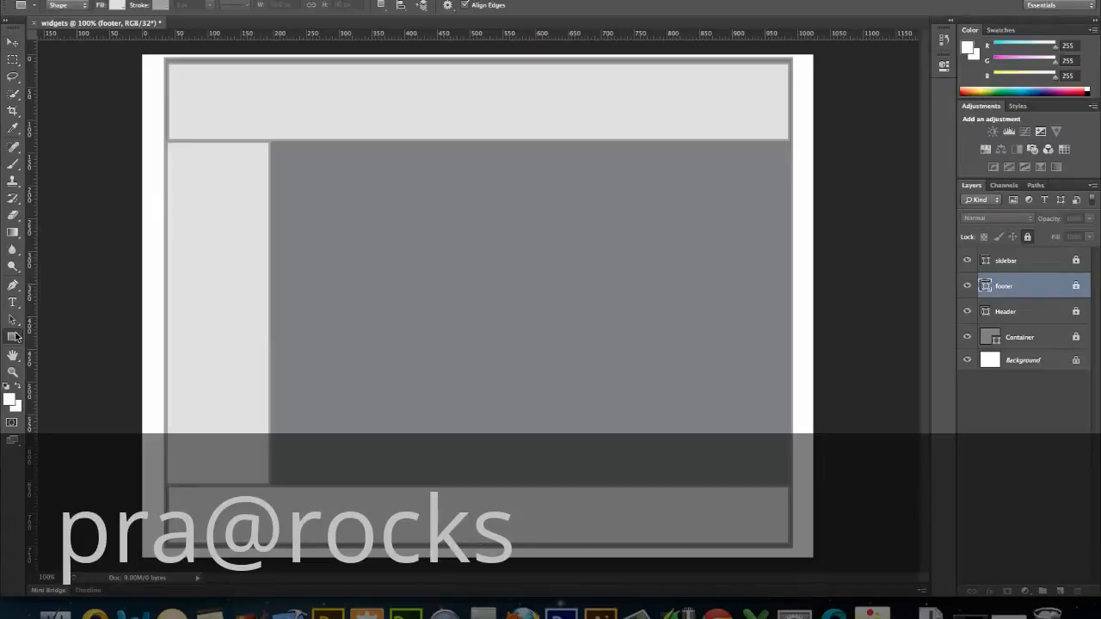
{"action": "left_click", "coordinate": [326, 255]}
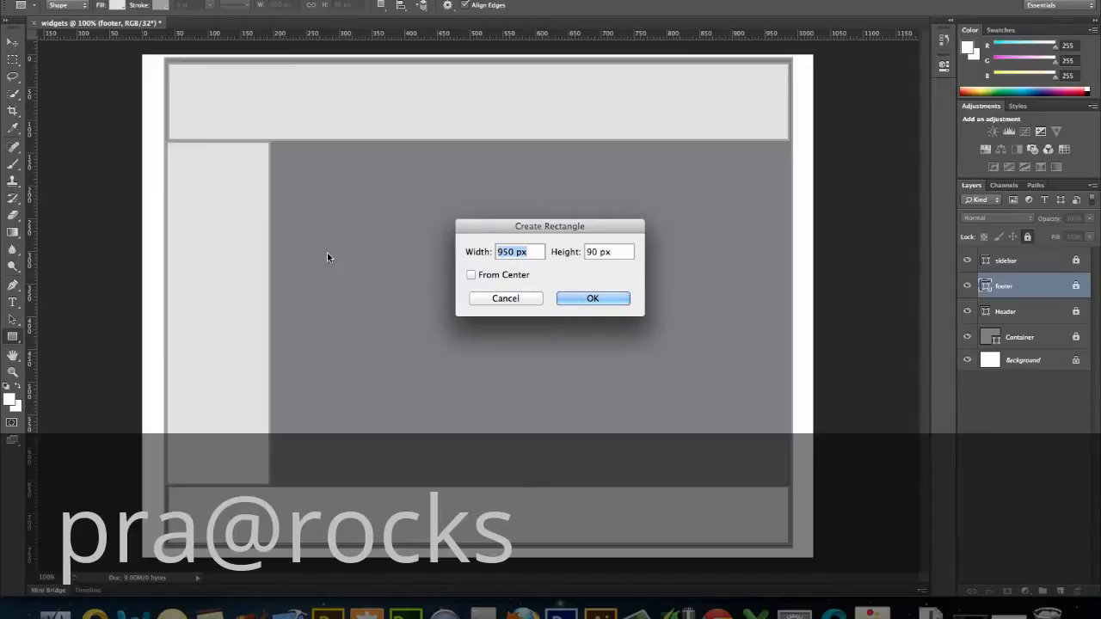
{"action": "type", "text": "820"}
{"action": "key", "text": "Tab"}
{"action": "type", "text": "570"}
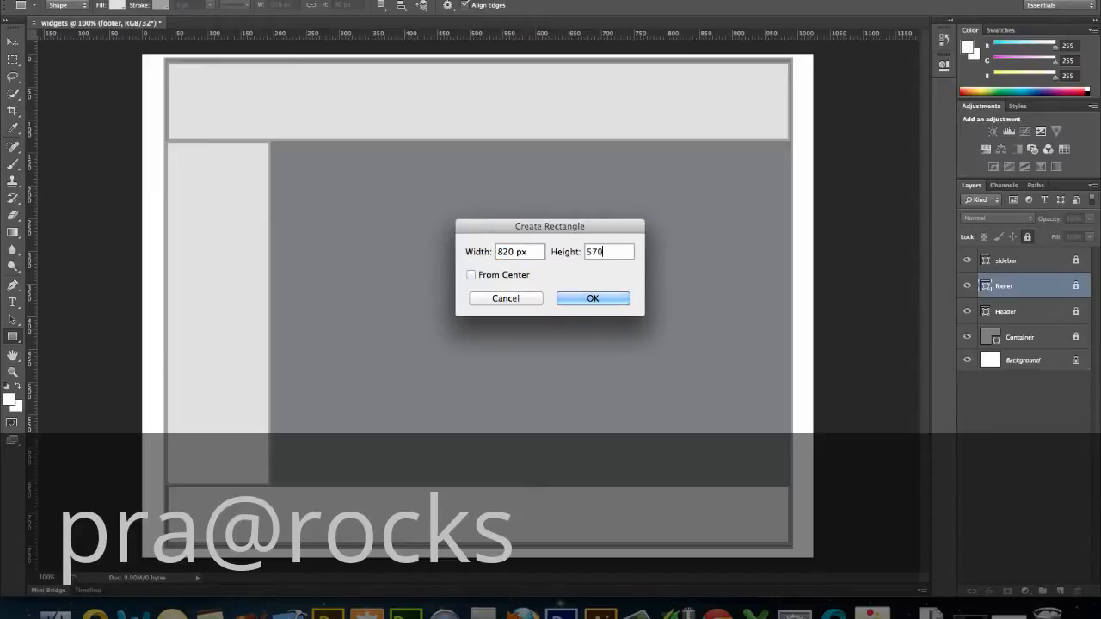
{"action": "left_click", "coordinate": [578, 296]}
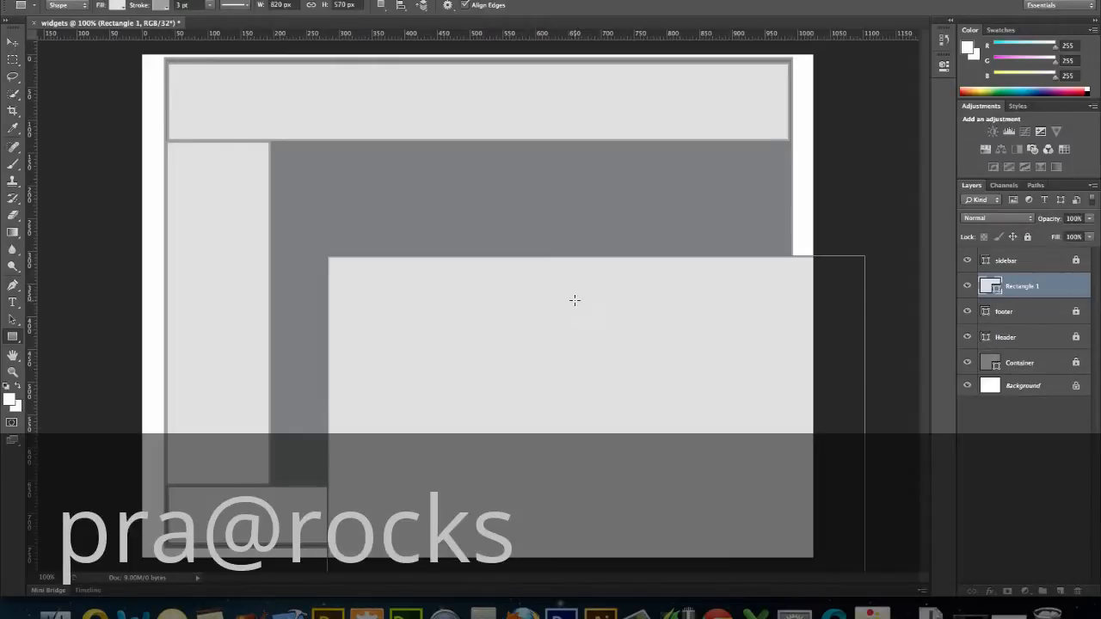
Step: Move the 820 px wide rectangle beside the sidebar below the header and shrink it to fit the header's right edge and the footer
{"action": "left_click", "coordinate": [13, 41]}
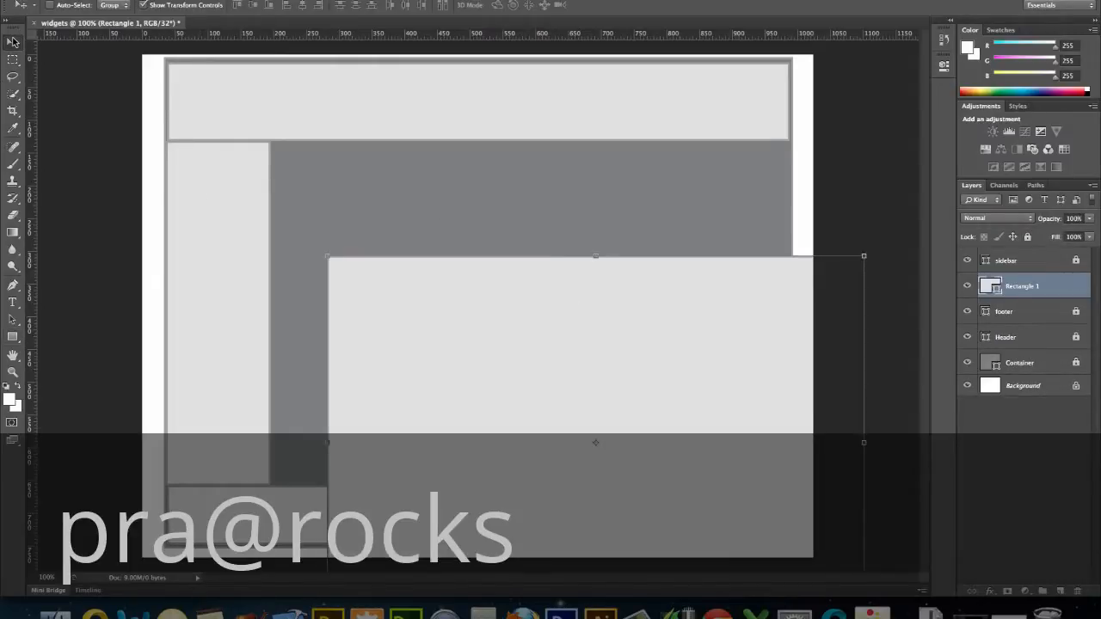
{"action": "left_click_drag", "start_coordinate": [358, 283], "coordinate": [302, 168]}
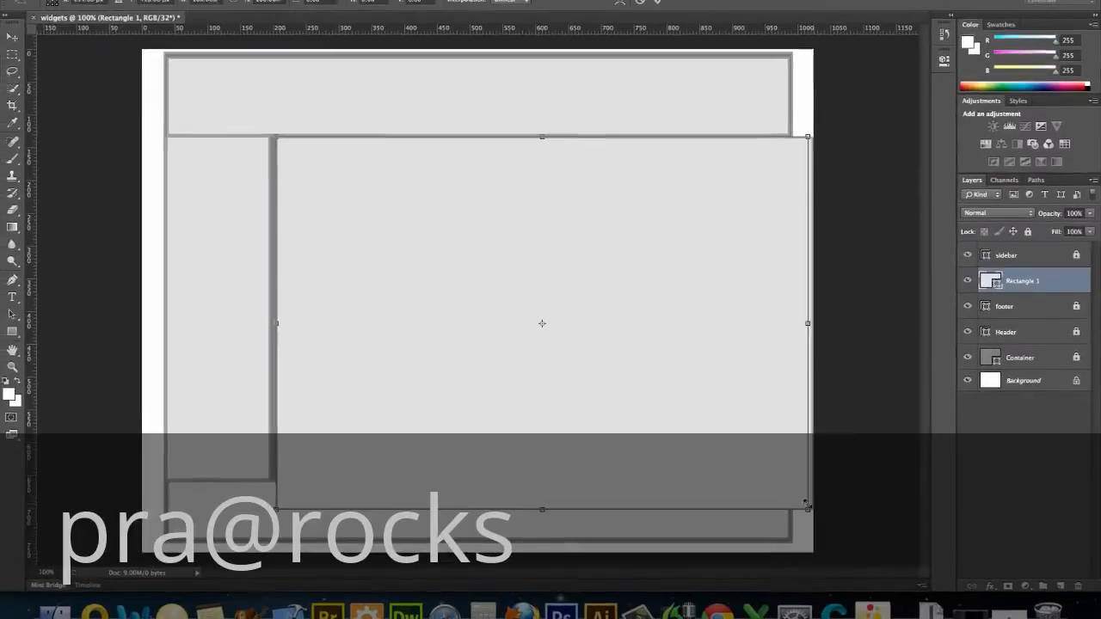
{"action": "left_click_drag", "start_coordinate": [761, 501], "coordinate": [786, 475]}
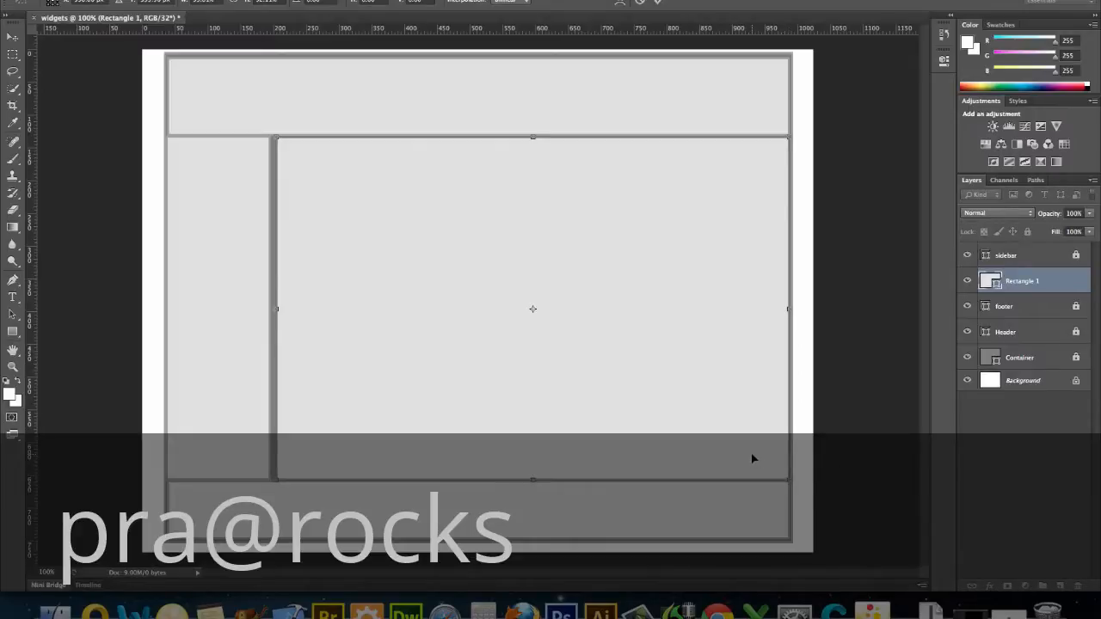
Step: Nudge the large rectangle closer to the sidebar, stretch its right side back to the header's edge, and apply the transformation
{"action": "key", "text": "Left"}
{"action": "key", "text": "Left"}
{"action": "key", "text": "Left"}
{"action": "key", "text": "Left"}
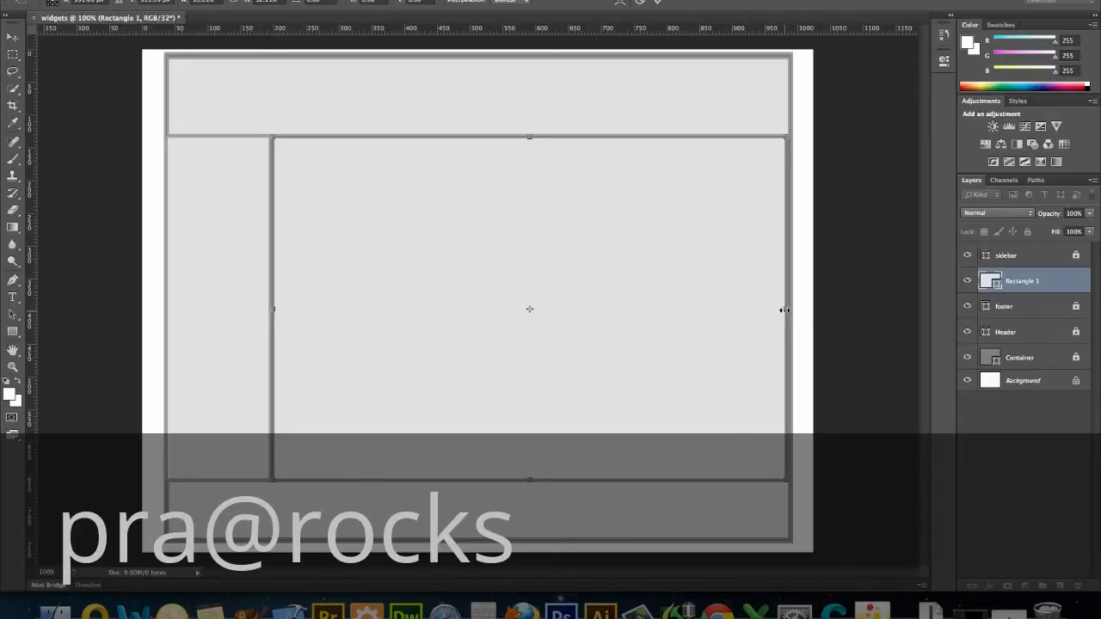
{"action": "left_click_drag", "start_coordinate": [785, 308], "coordinate": [789, 310]}
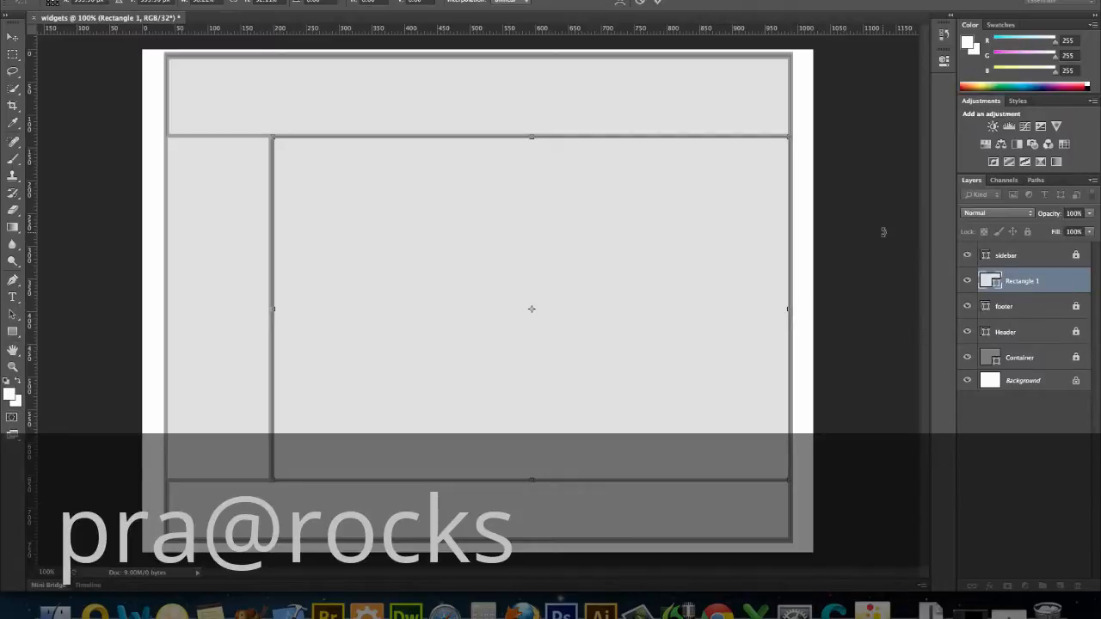
{"action": "key", "text": "Return"}
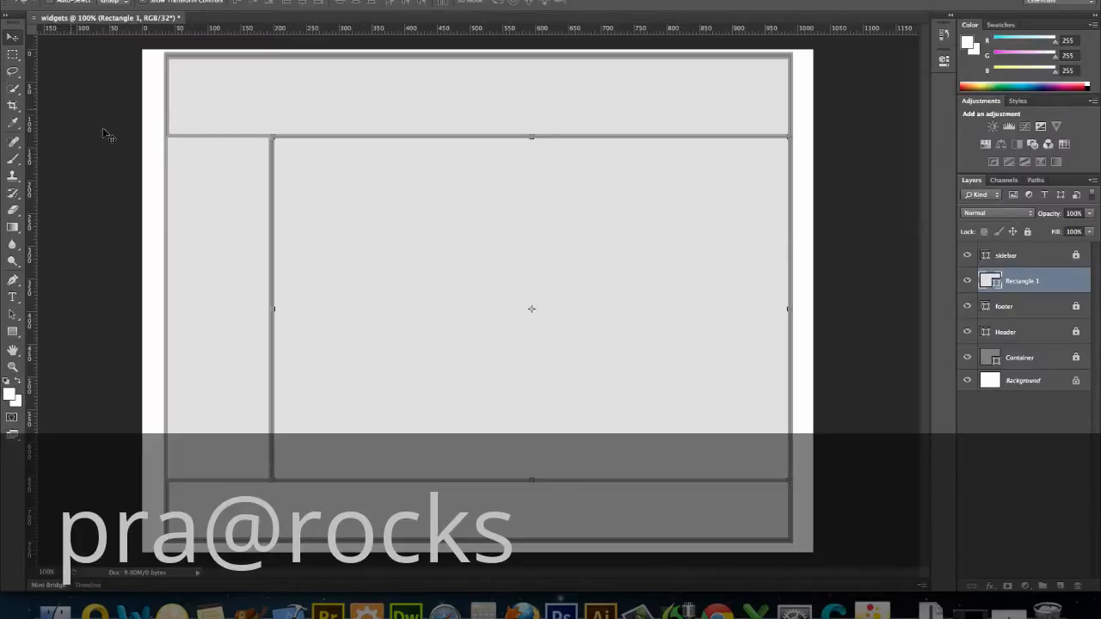
Step: Rename the large rectangle's layer as main and briefly hide and reshow the sidebar layer to check which block it is
{"action": "left_click", "coordinate": [13, 54]}
{"action": "left_click", "coordinate": [13, 35]}
{"action": "double_click", "coordinate": [1023, 281]}
{"action": "type", "text": "main"}
{"action": "key", "text": "Return"}
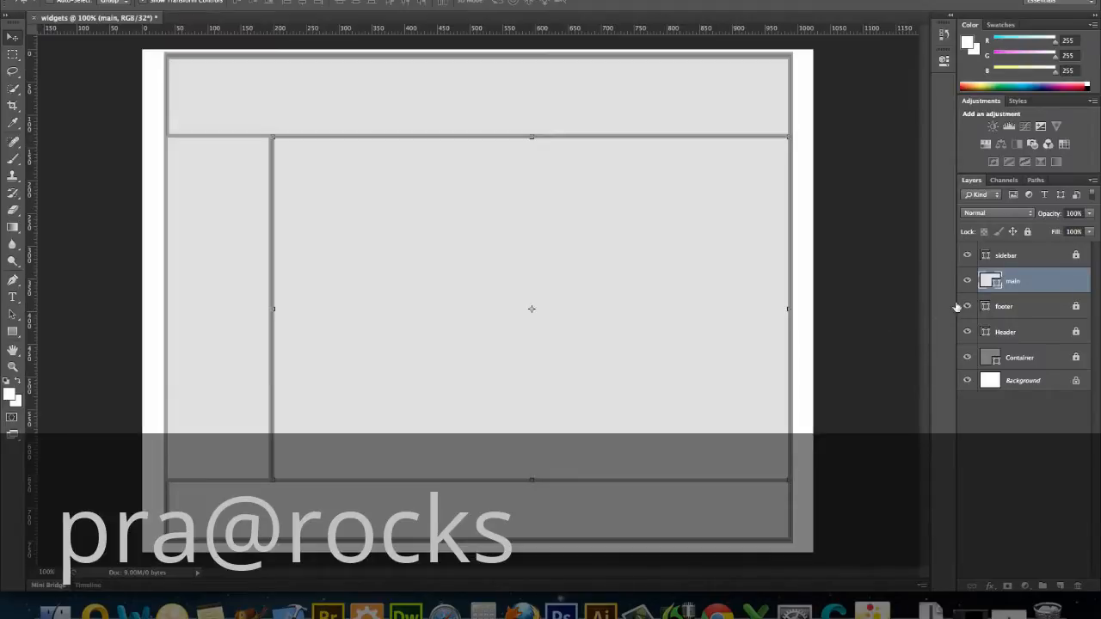
{"action": "left_click", "coordinate": [970, 257]}
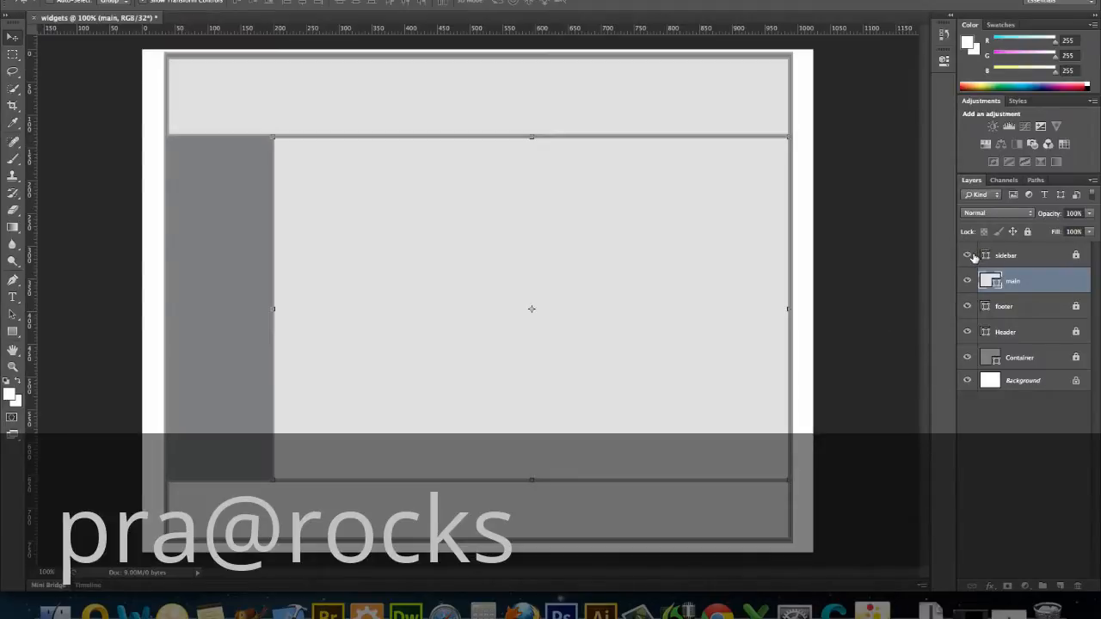
{"action": "left_click", "coordinate": [970, 256]}
Step: Select the five layers from sidebar through Container and create a new layer group above them
{"action": "left_click", "coordinate": [1044, 256]}
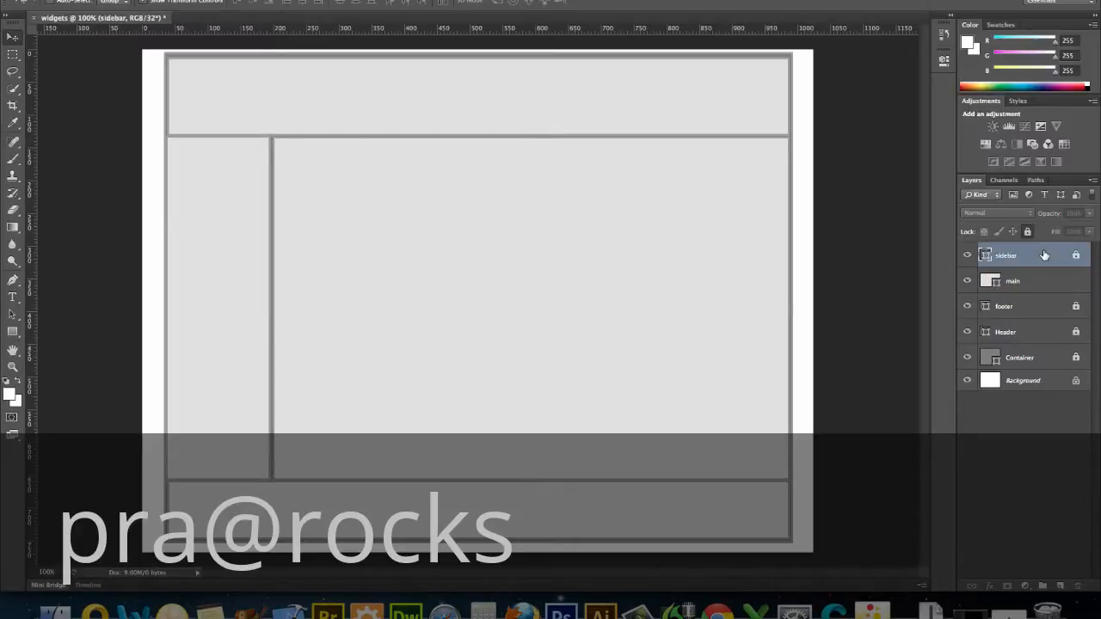
{"action": "left_click", "coordinate": [1048, 287], "text": "shift"}
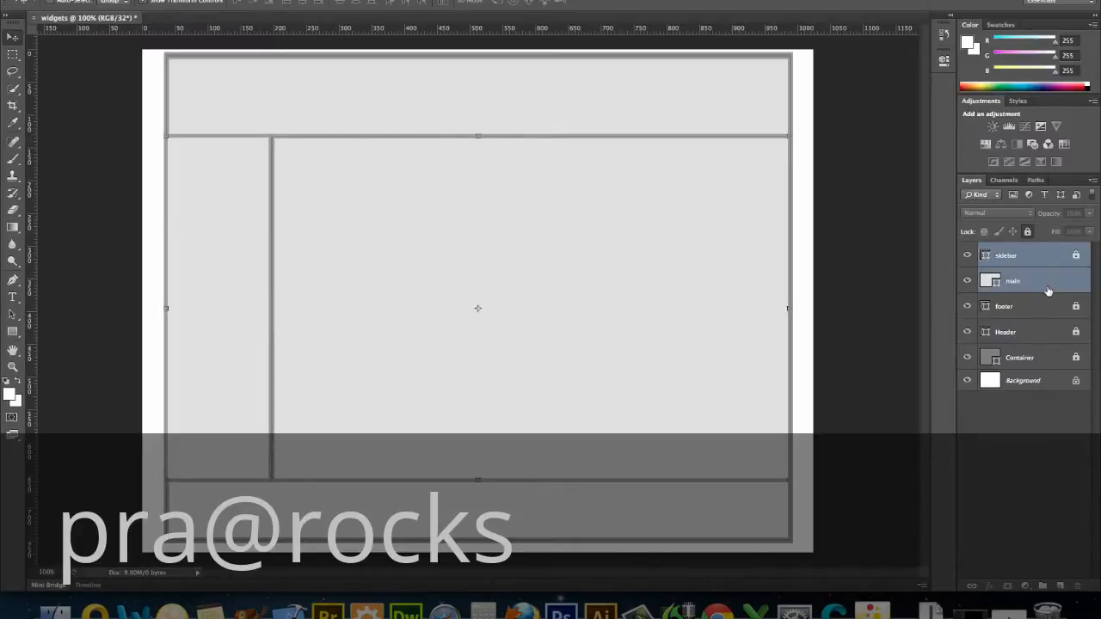
{"action": "left_click", "coordinate": [1048, 305], "text": "shift"}
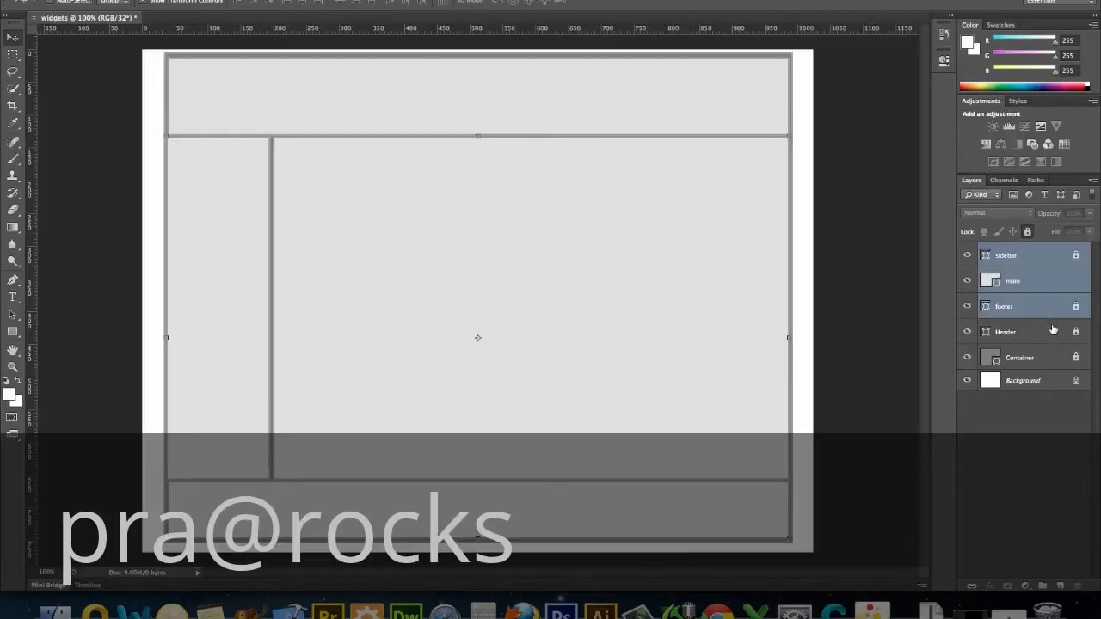
{"action": "left_click", "coordinate": [1050, 331], "text": "shift"}
{"action": "left_click", "coordinate": [1060, 359], "text": "shift"}
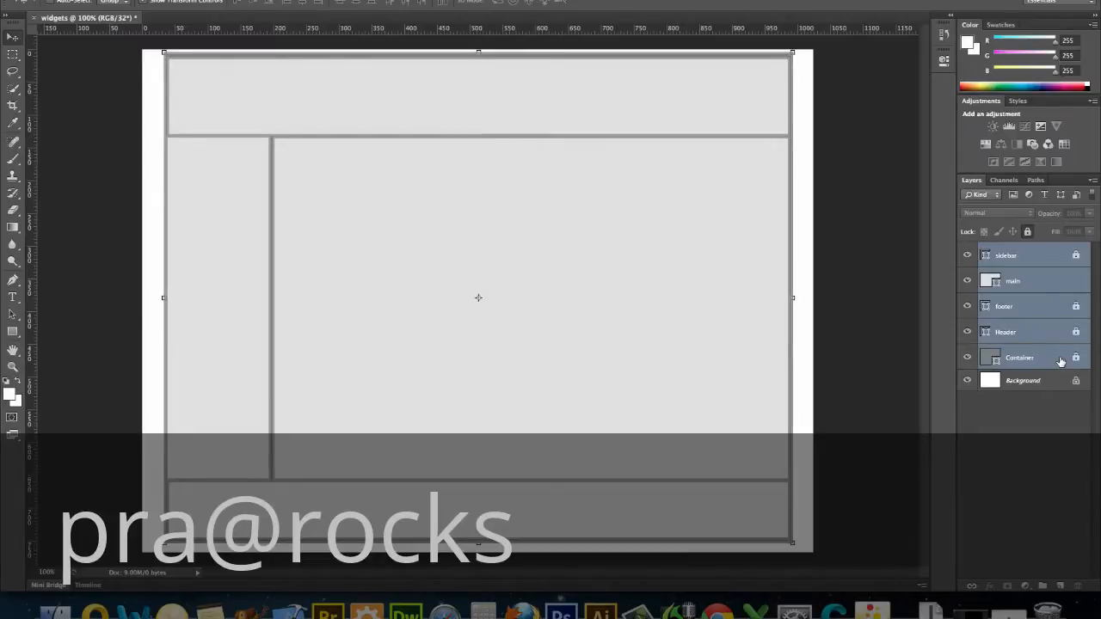
{"action": "left_click", "coordinate": [1043, 585]}
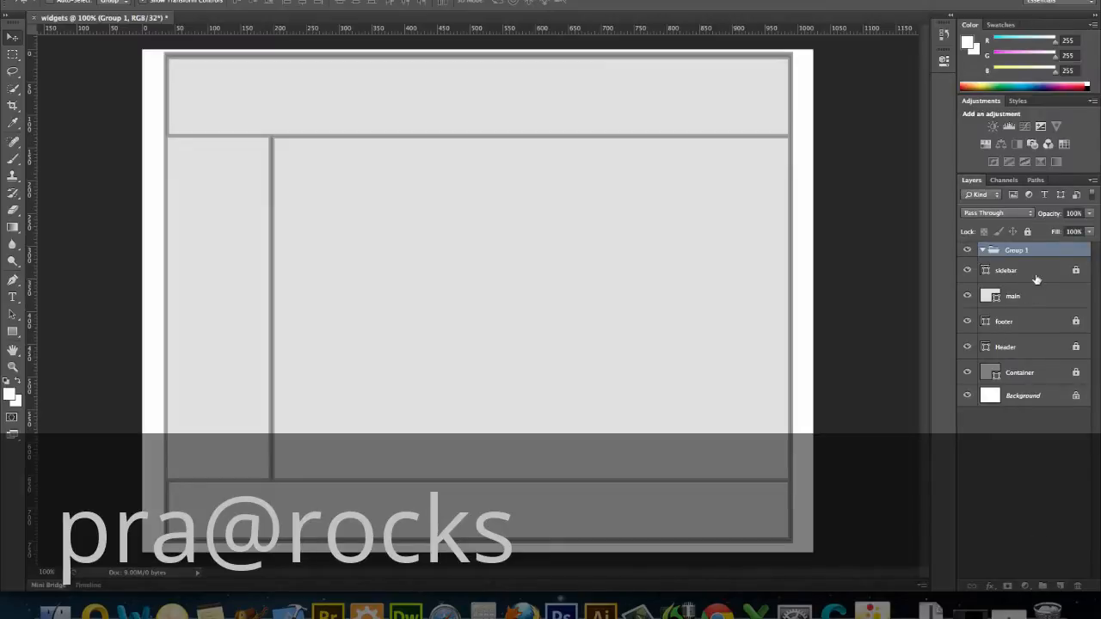
Step: Move the sidebar, main, footer, Header and Container layers into the new layer group, keeping their order
{"action": "left_click", "coordinate": [1037, 270]}
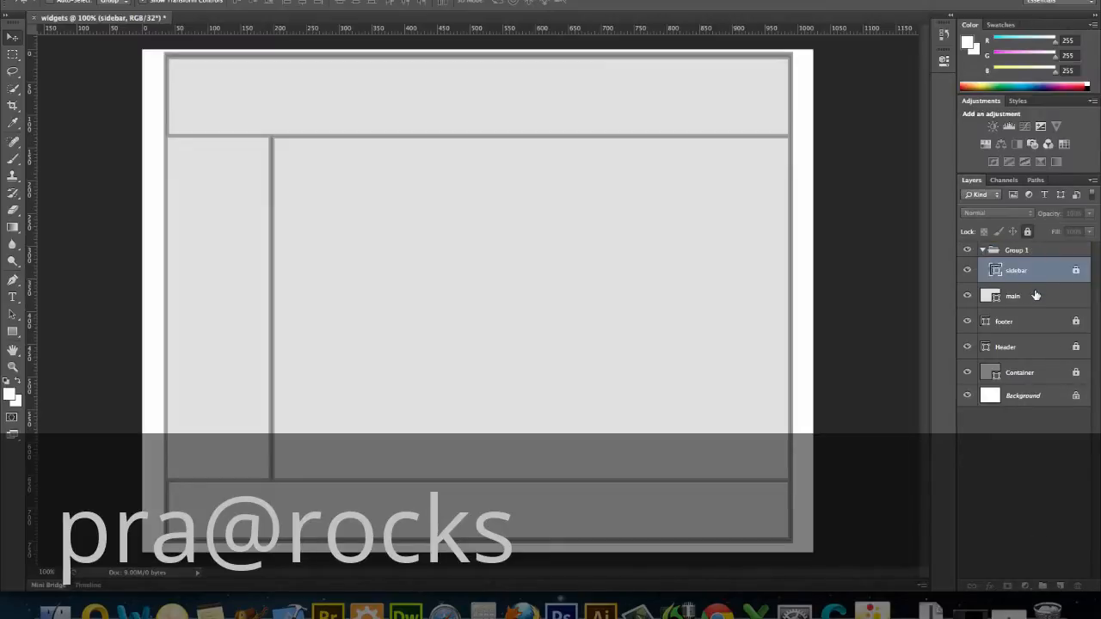
{"action": "left_click_drag", "start_coordinate": [1032, 293], "coordinate": [1032, 255]}
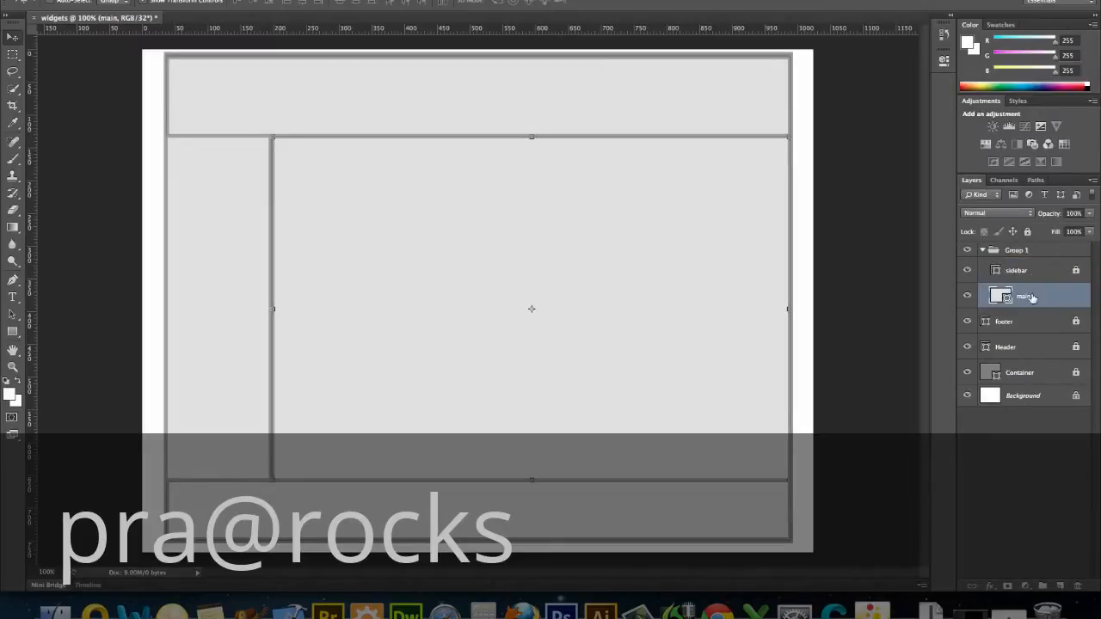
{"action": "left_click_drag", "start_coordinate": [1031, 321], "coordinate": [1028, 254]}
{"action": "left_click_drag", "start_coordinate": [1028, 297], "coordinate": [1025, 254]}
{"action": "left_click", "coordinate": [1014, 347]}
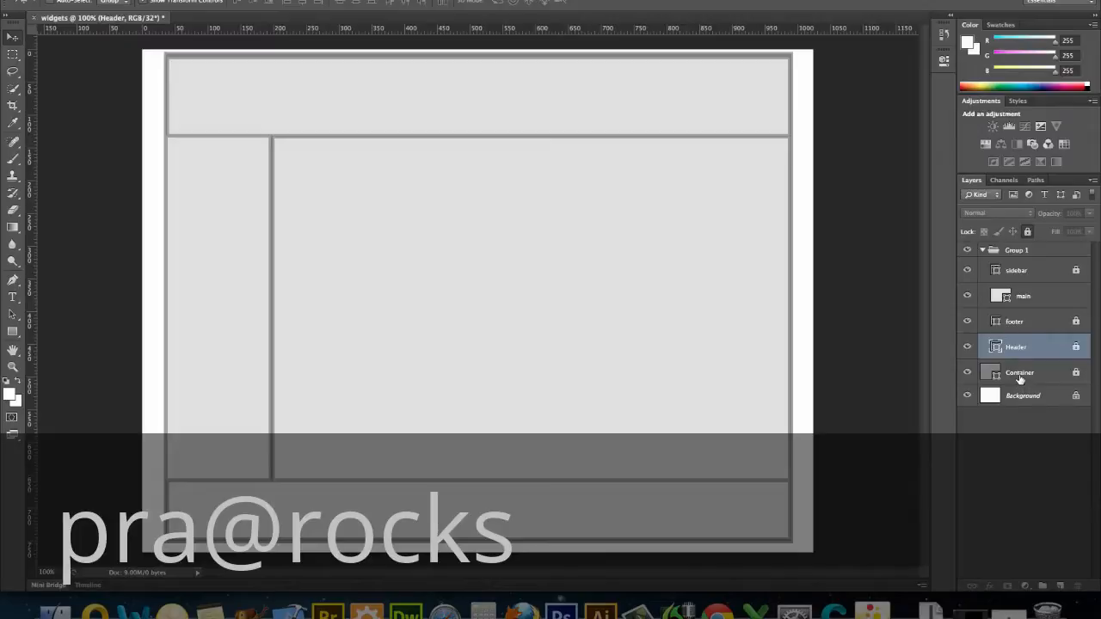
{"action": "left_click_drag", "start_coordinate": [1018, 348], "coordinate": [1020, 250]}
Step: Rename the layer group holding the five block layers as divs and collapse it
{"action": "double_click", "coordinate": [1022, 251]}
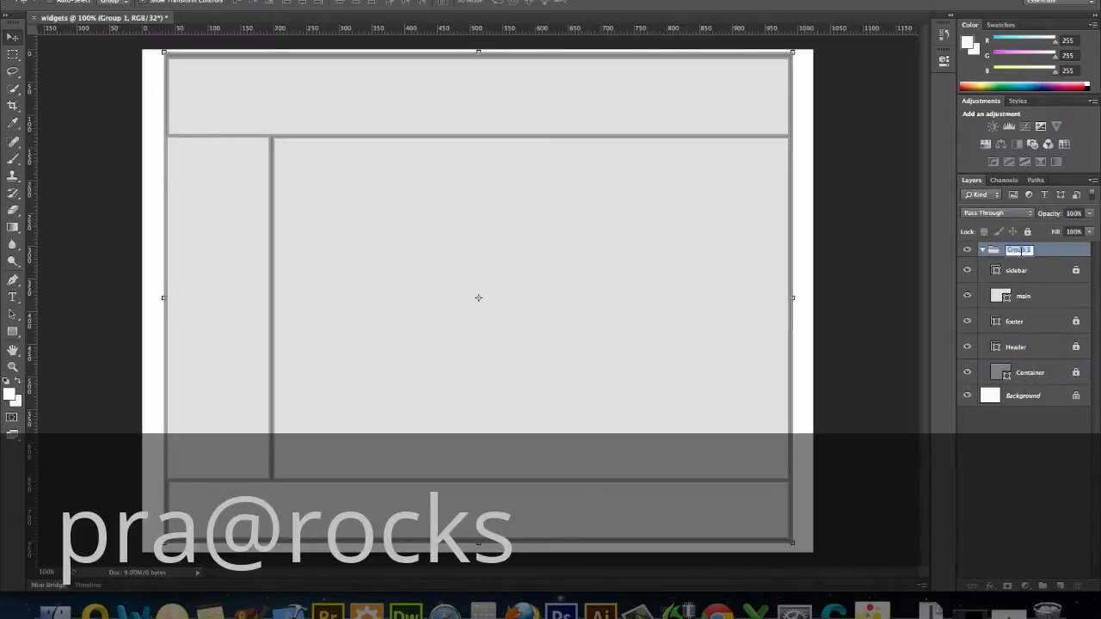
{"action": "type", "text": "divs"}
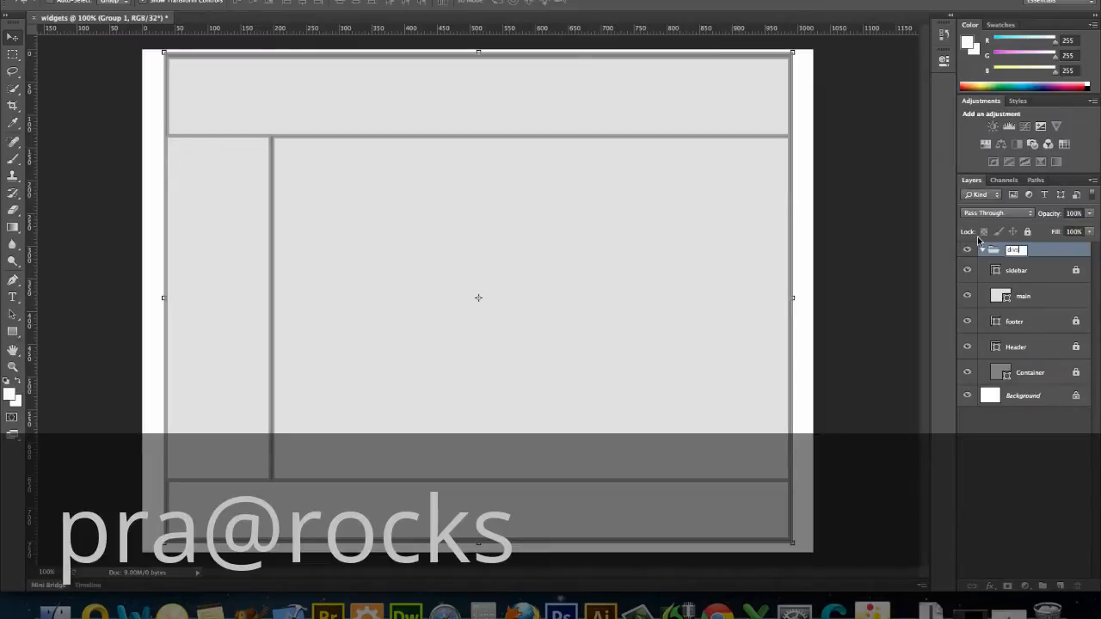
{"action": "key", "text": "Return"}
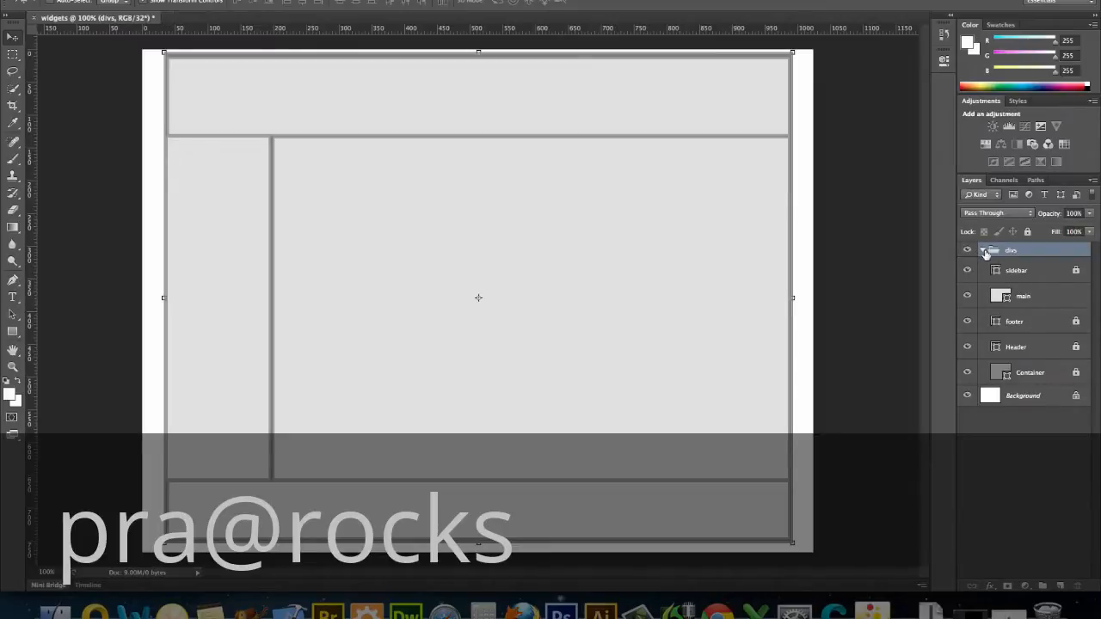
{"action": "left_click", "coordinate": [982, 250]}
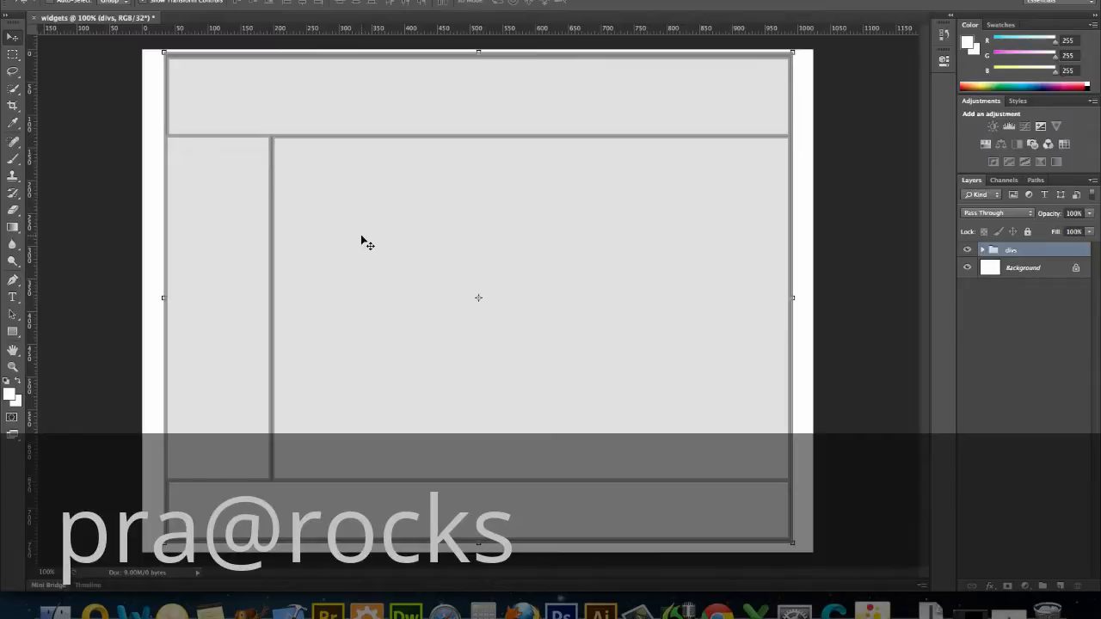
{"action": "left_click", "coordinate": [12, 332]}
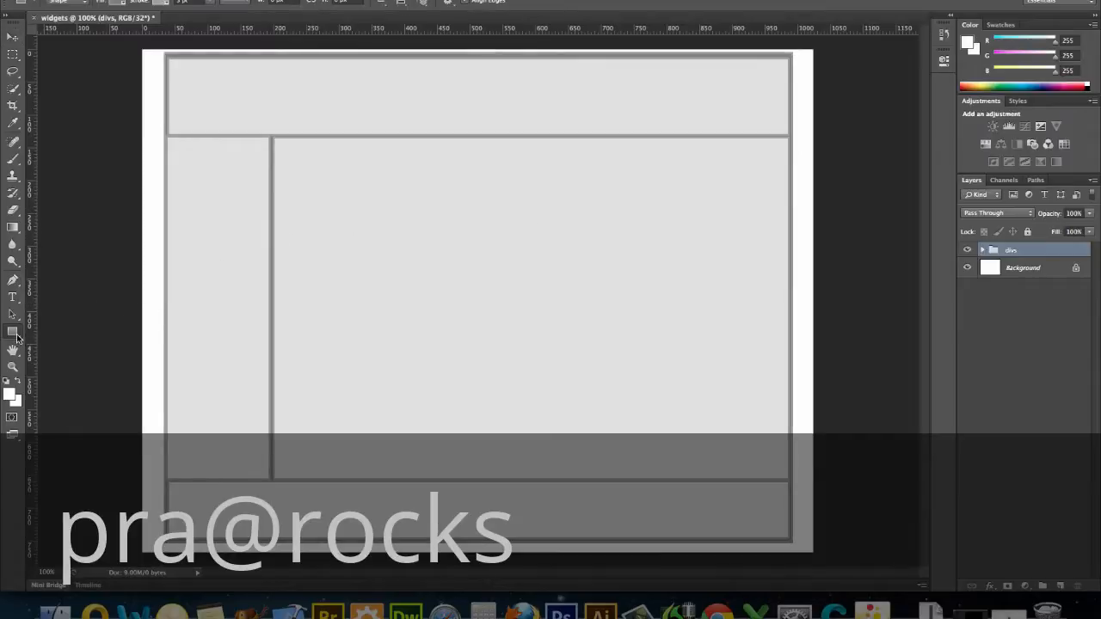
{"action": "left_click", "coordinate": [14, 335]}
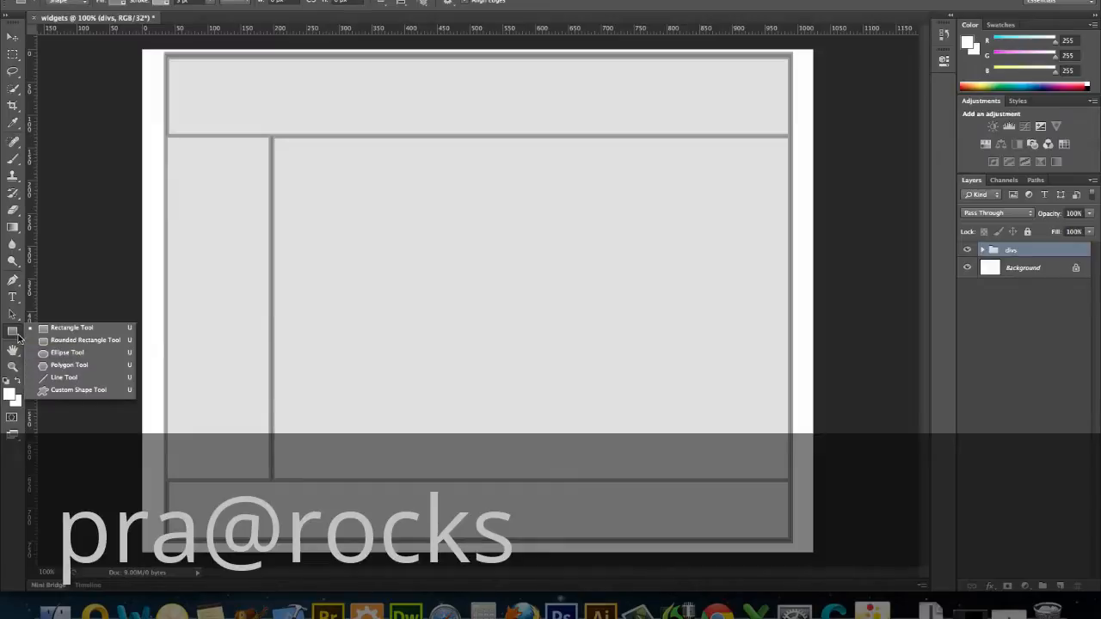
{"action": "left_click", "coordinate": [45, 379]}
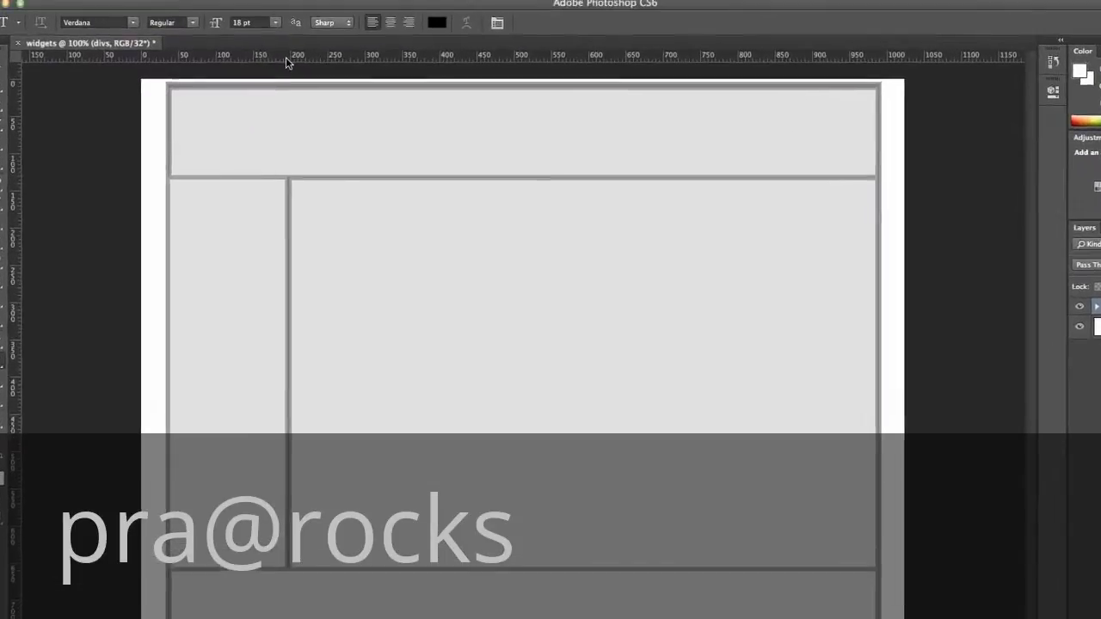
Step: Add the title Wally's Widgets in bold 48 pt Verdana to the header and move it to the header's upper middle
{"action": "left_click", "coordinate": [274, 22]}
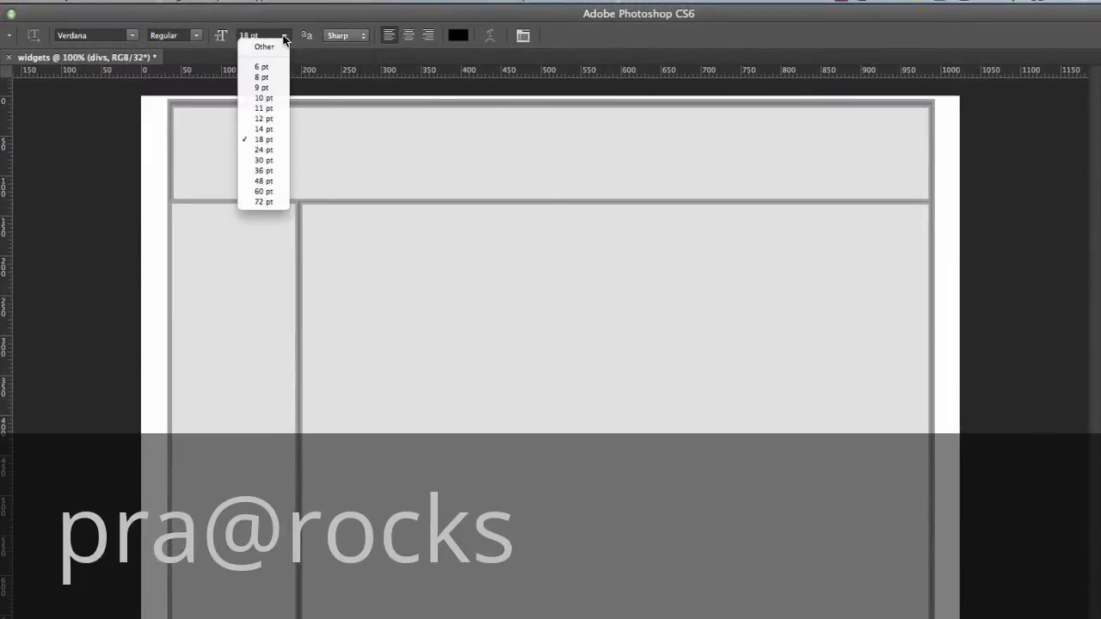
{"action": "left_click", "coordinate": [266, 180]}
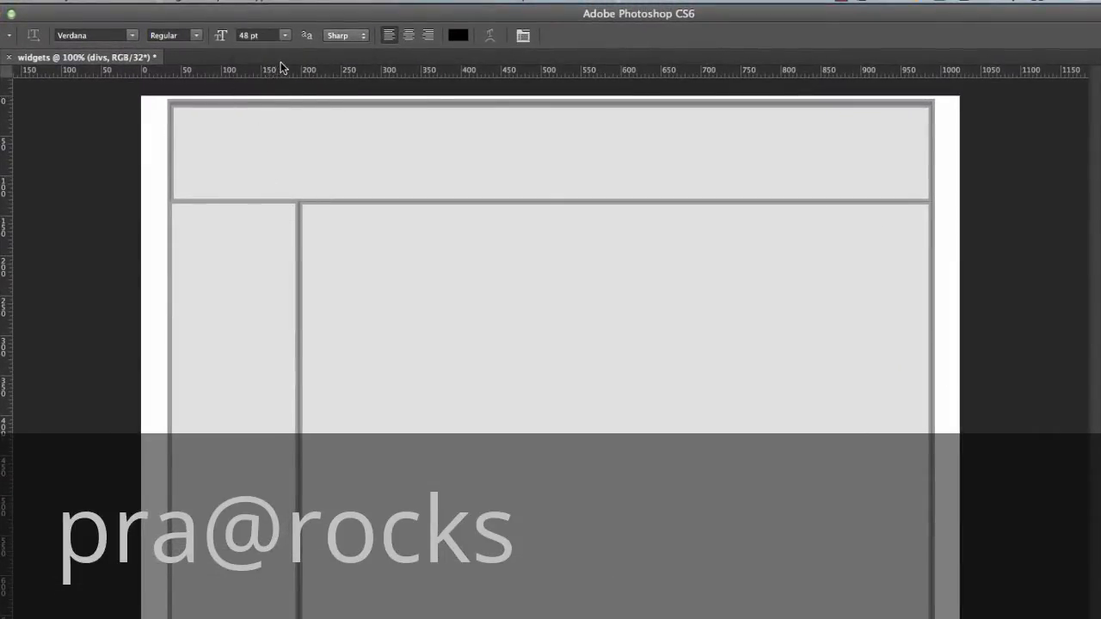
{"action": "left_click", "coordinate": [197, 35]}
{"action": "left_click", "coordinate": [197, 51]}
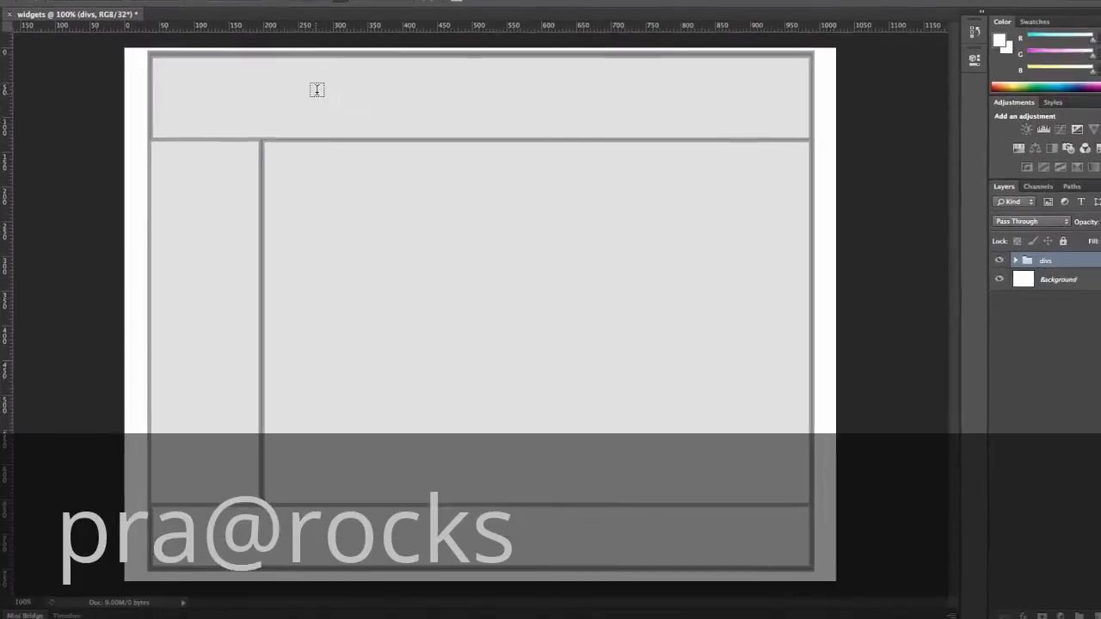
{"action": "left_click", "coordinate": [317, 90]}
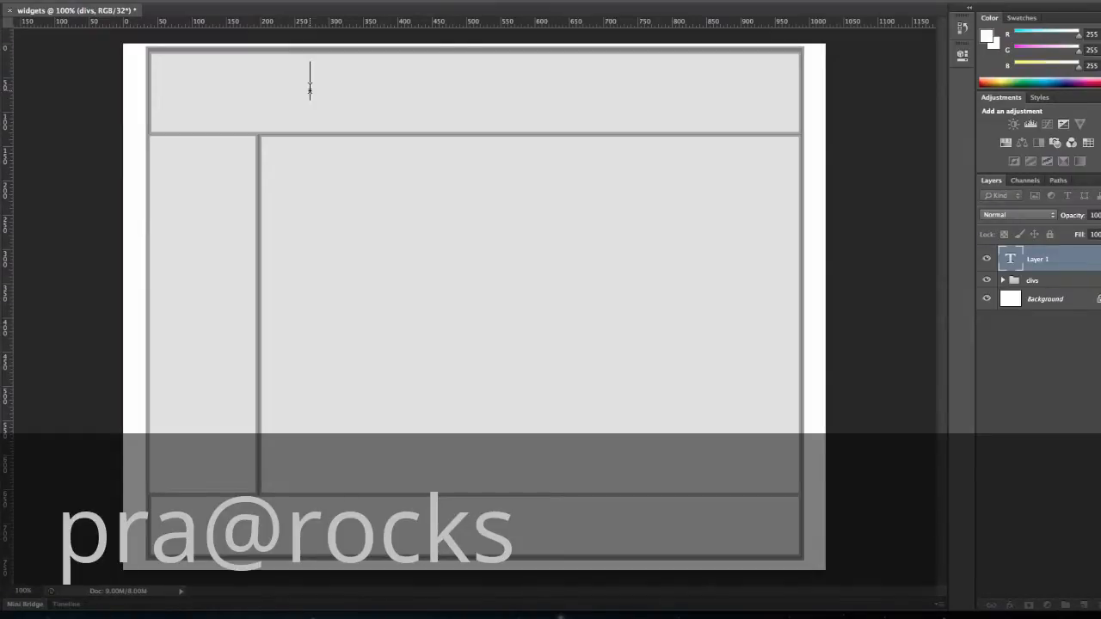
{"action": "type", "text": "Wally"}
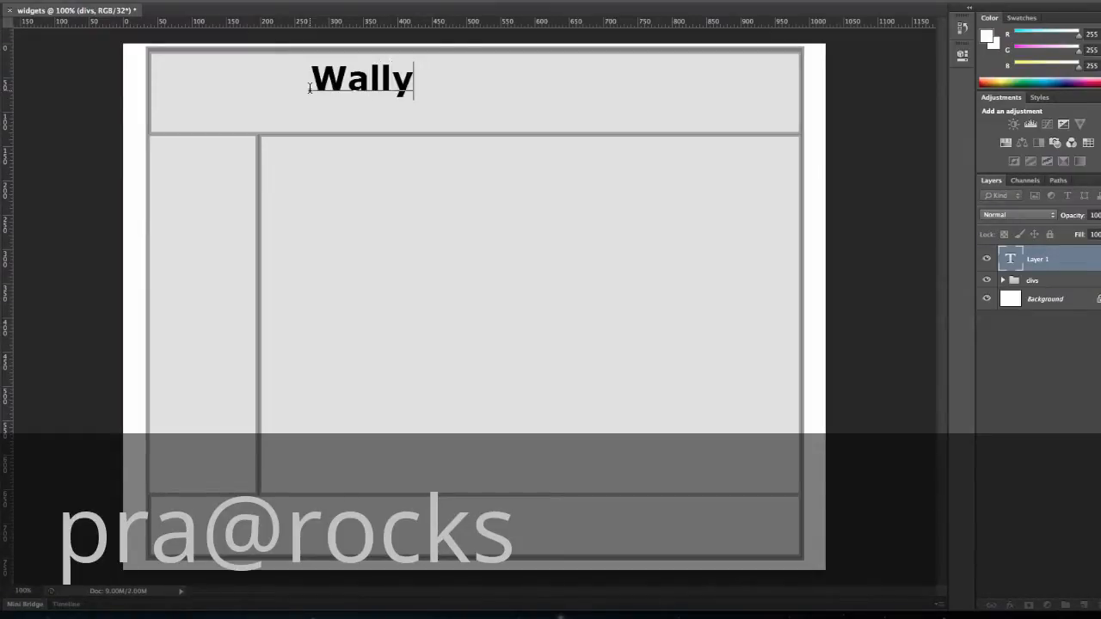
{"action": "type", "text": "'s Widge"}
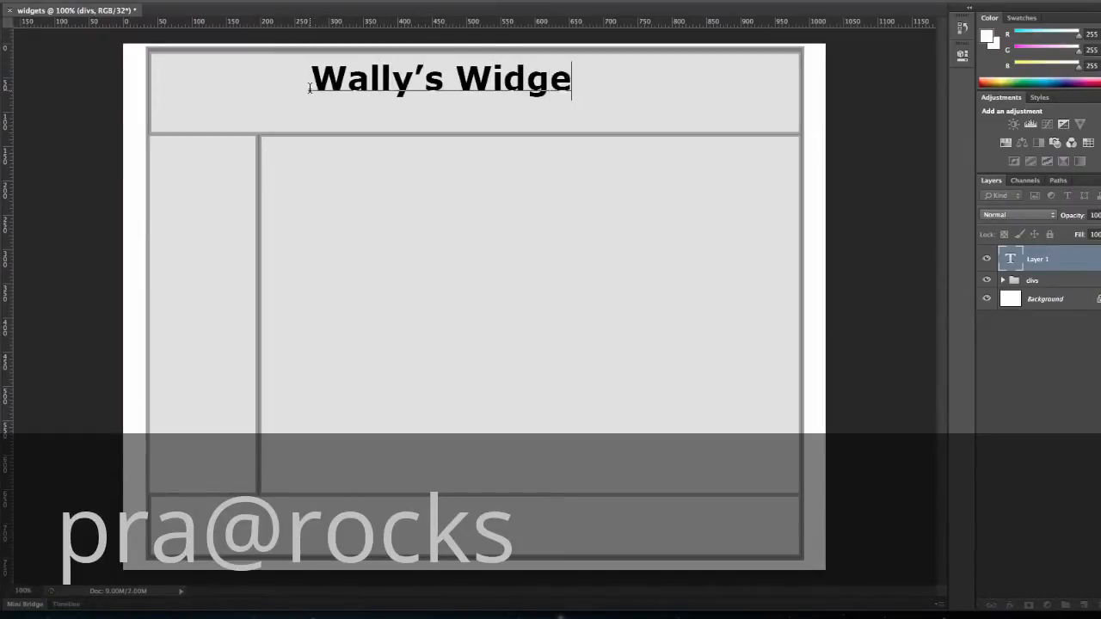
{"action": "type", "text": "ts"}
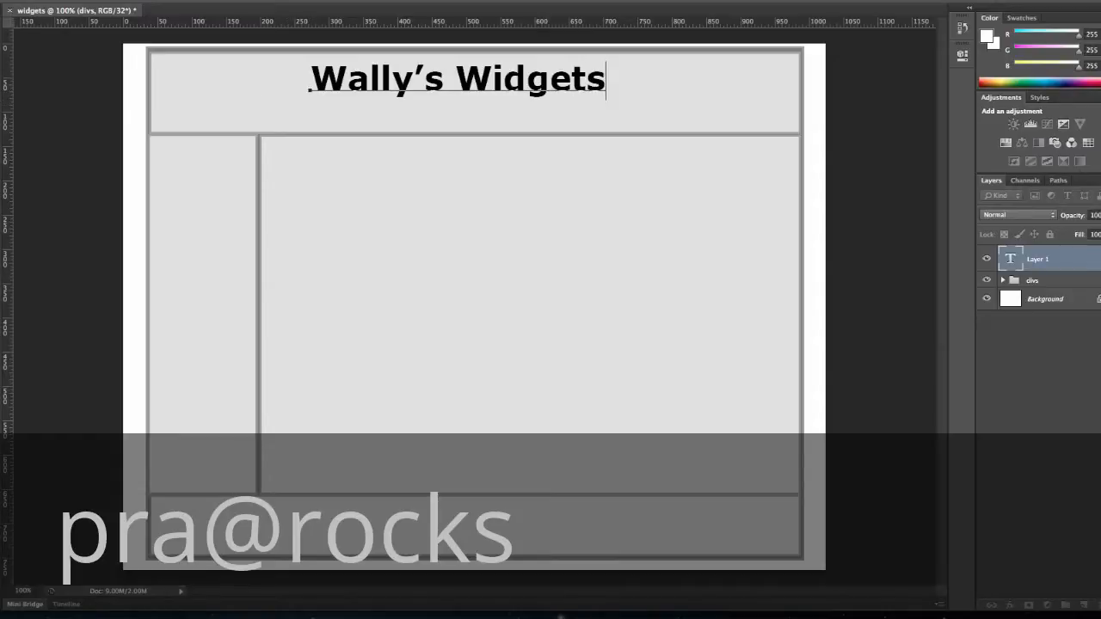
{"action": "key", "text": "ctrl+Return"}
{"action": "key", "text": "v"}
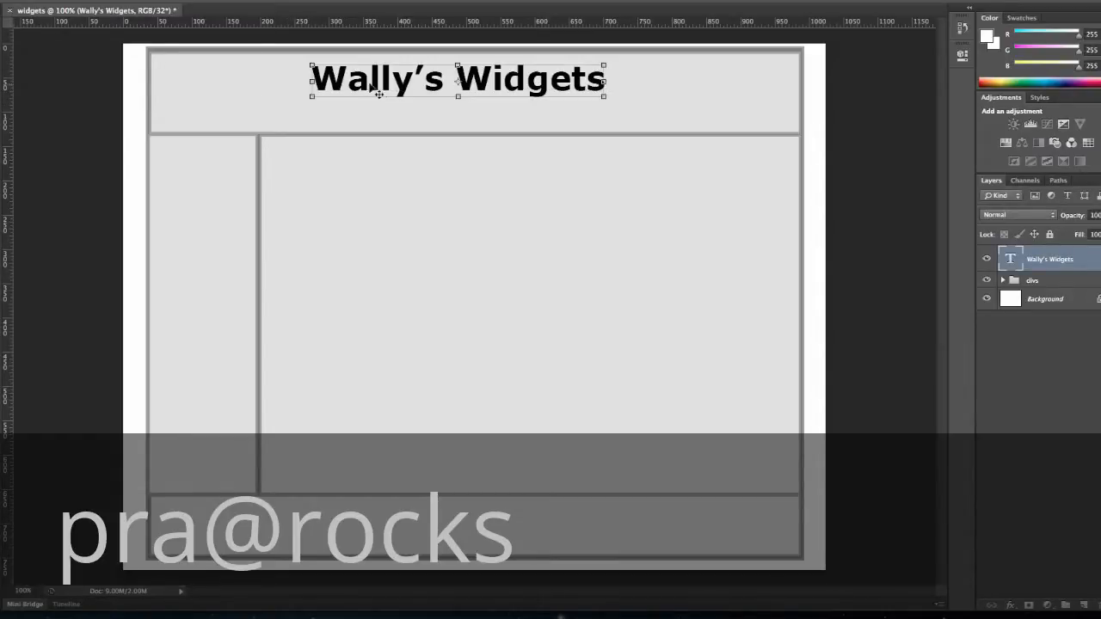
{"action": "left_click_drag", "start_coordinate": [380, 91], "coordinate": [410, 86]}
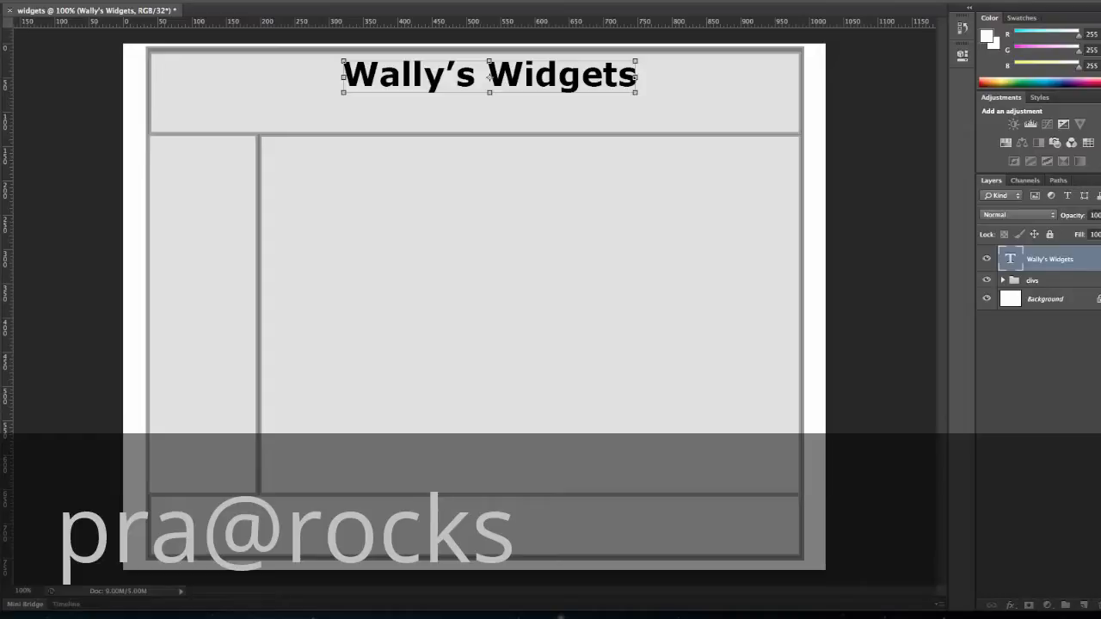
Step: Draw a small rounded rectangle button along the header's lower edge, starting just right of the sidebar's edge, with the Rounded Rectangle tool
{"action": "left_click", "coordinate": [0, 336]}
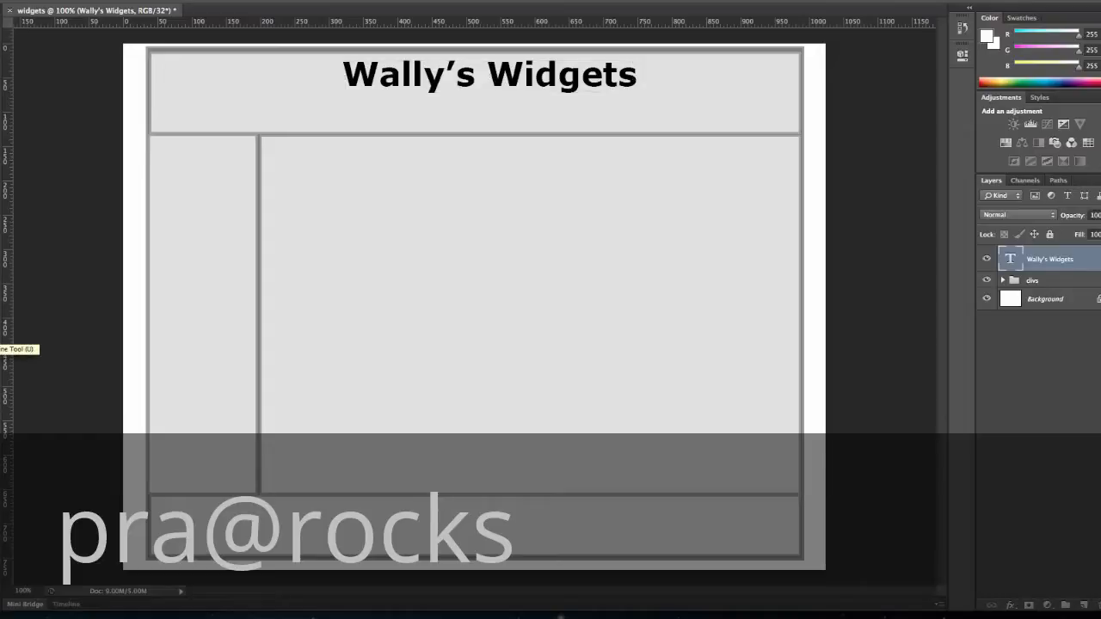
{"action": "right_click", "coordinate": [1, 336]}
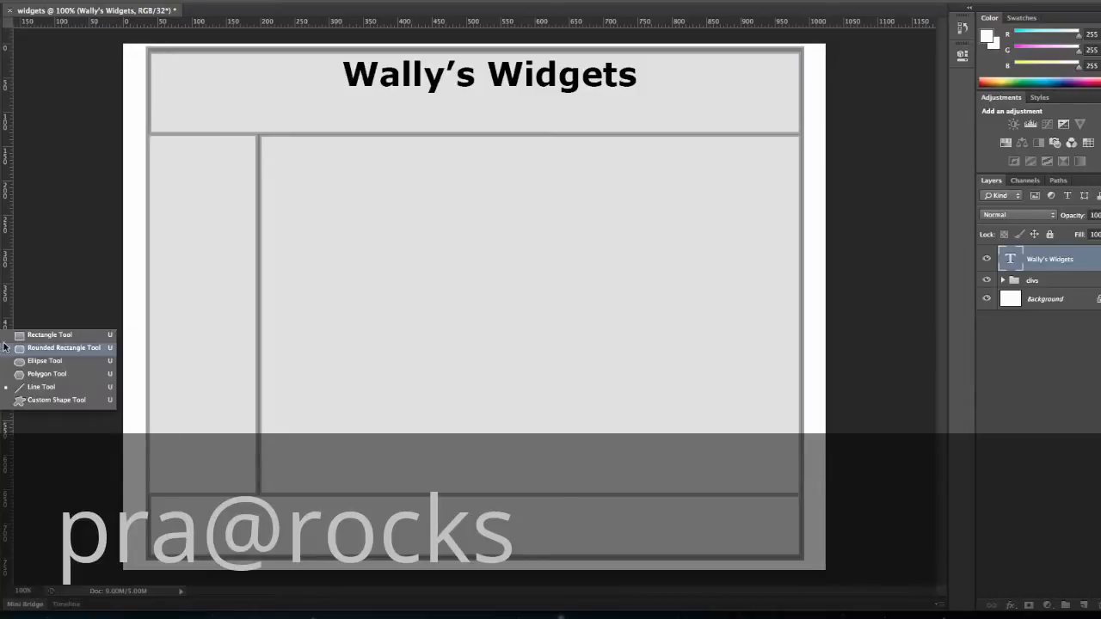
{"action": "left_click", "coordinate": [23, 334]}
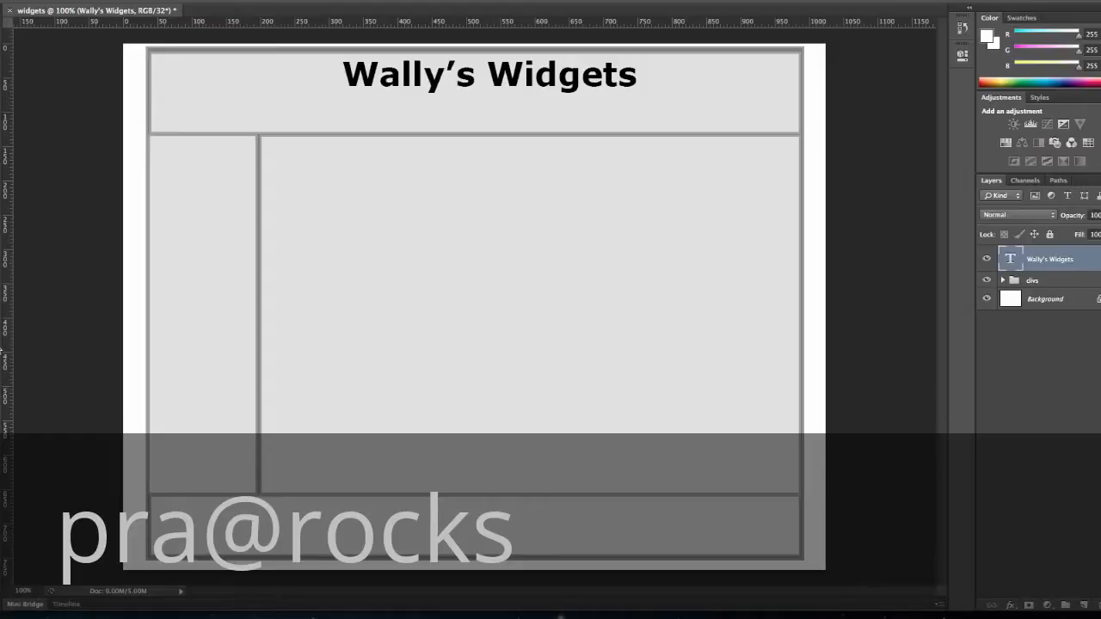
{"action": "right_click", "coordinate": [1, 350]}
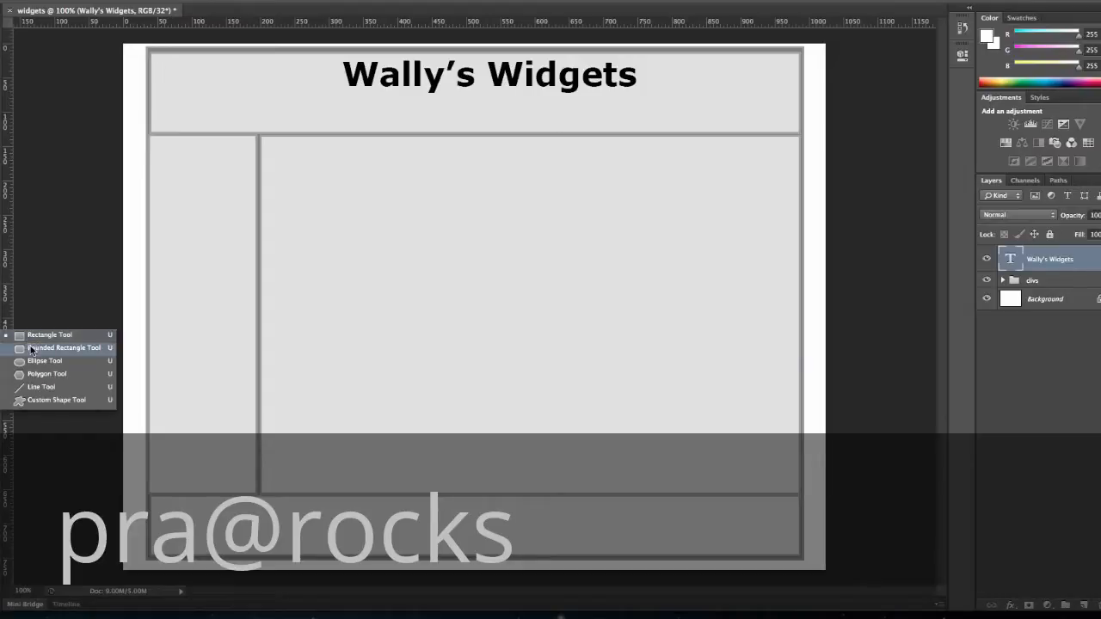
{"action": "left_click", "coordinate": [35, 348]}
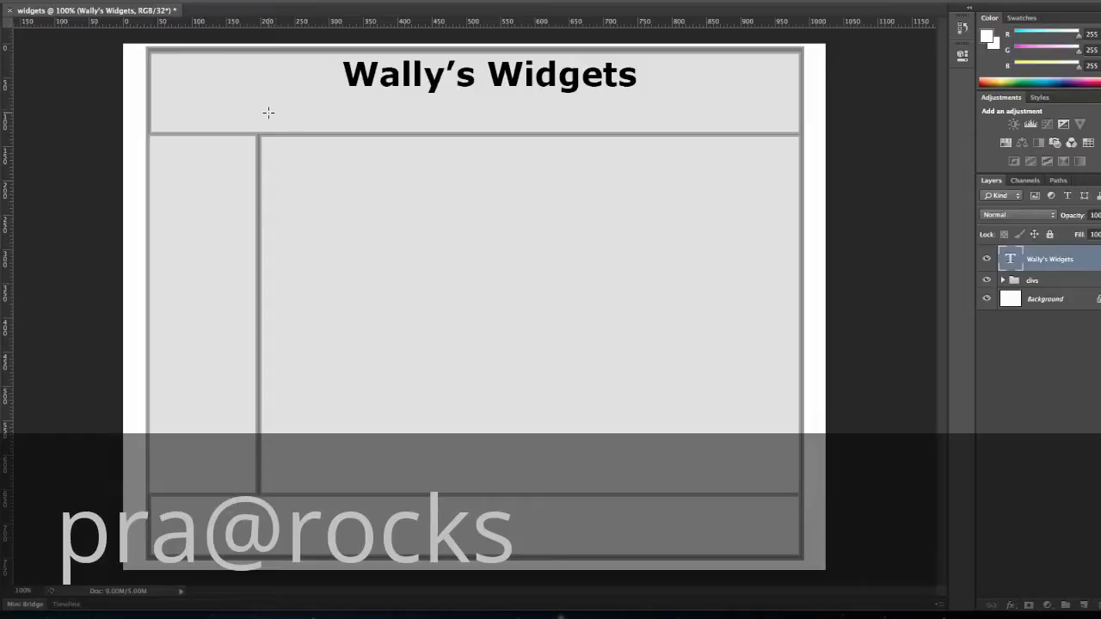
{"action": "left_click_drag", "start_coordinate": [266, 113], "coordinate": [348, 128]}
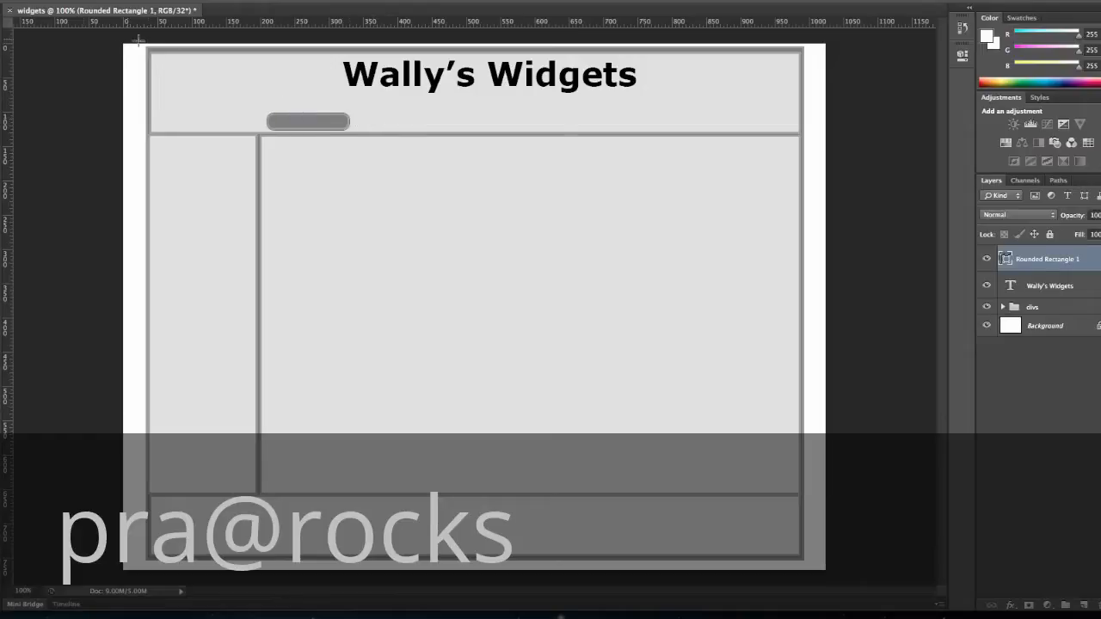
Step: Duplicate the rounded rectangle button twice, placing the copies directly side by side to its right
{"action": "key", "text": "v"}
{"action": "key", "text": "alt+Right"}
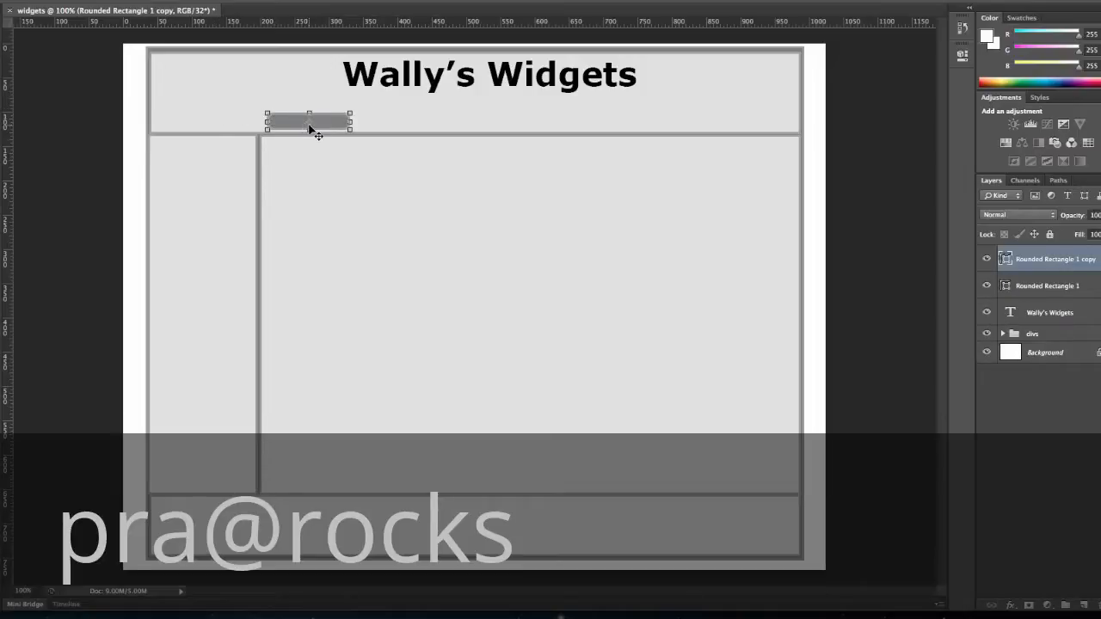
{"action": "left_click_drag", "start_coordinate": [316, 126], "coordinate": [393, 127]}
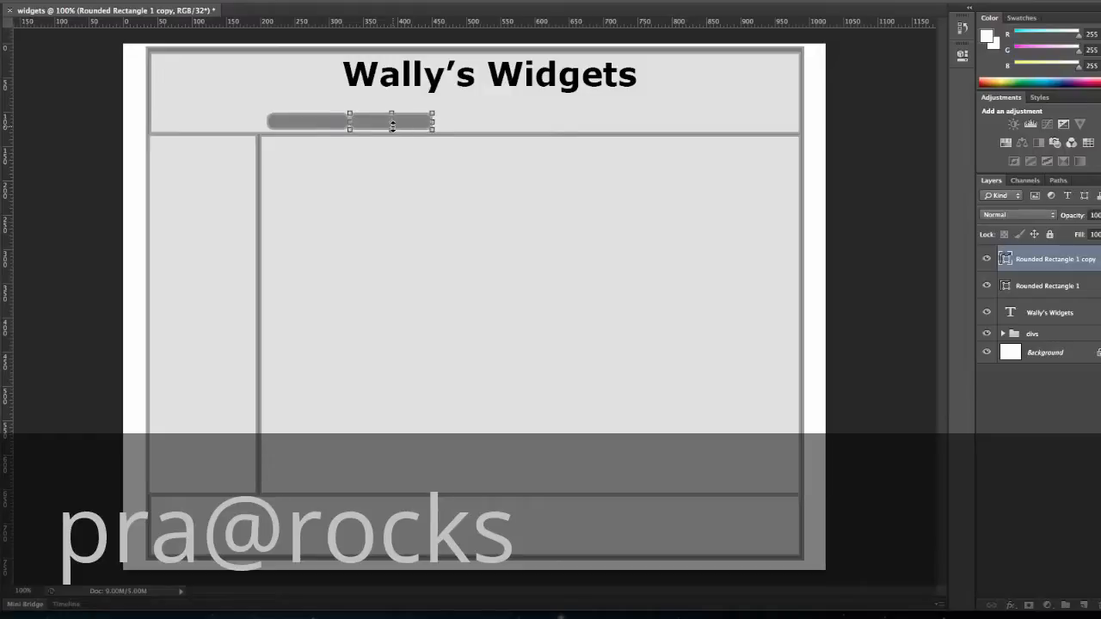
{"action": "key", "text": "alt+Right"}
{"action": "left_click_drag", "start_coordinate": [411, 131], "coordinate": [492, 128]}
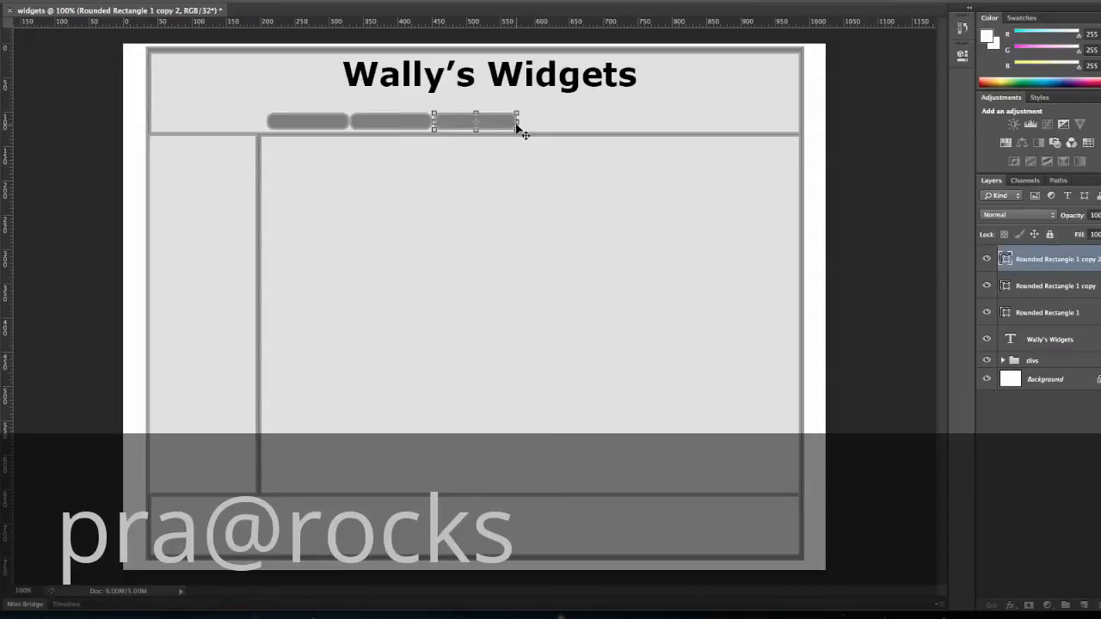
Step: Duplicate the third button and move the copy along the same row to near the header's right edge
{"action": "key", "text": "ctrl+j"}
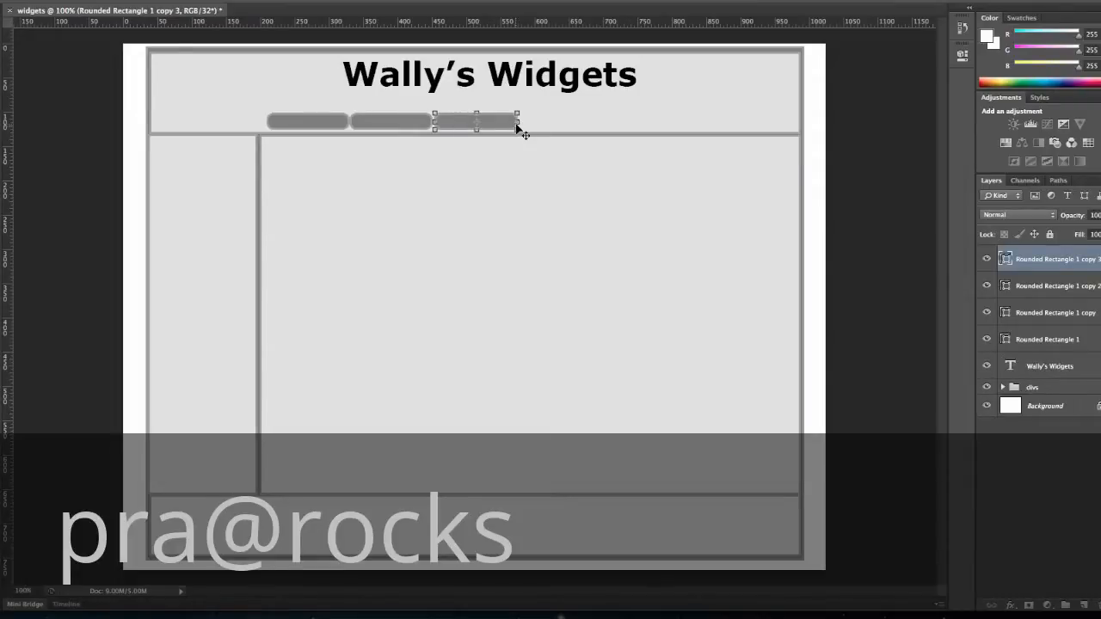
{"action": "left_click_drag", "start_coordinate": [503, 126], "coordinate": [719, 130]}
{"action": "mouse_move", "coordinate": [509, 123]}
{"action": "left_mouse_down"}
{"action": "mouse_move", "coordinate": [534, 124]}
{"action": "mouse_move", "coordinate": [520, 125]}
{"action": "left_mouse_up"}
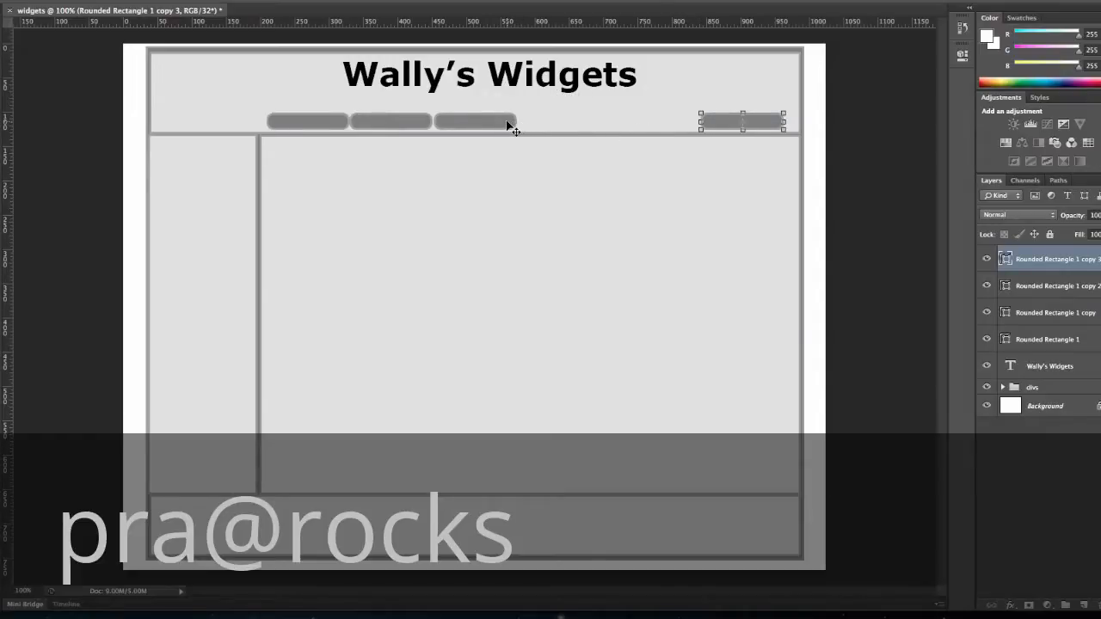
Step: Move the other three buttons rightward along the row so all four are evenly spaced toward the header's right end
{"action": "left_click", "coordinate": [1049, 295]}
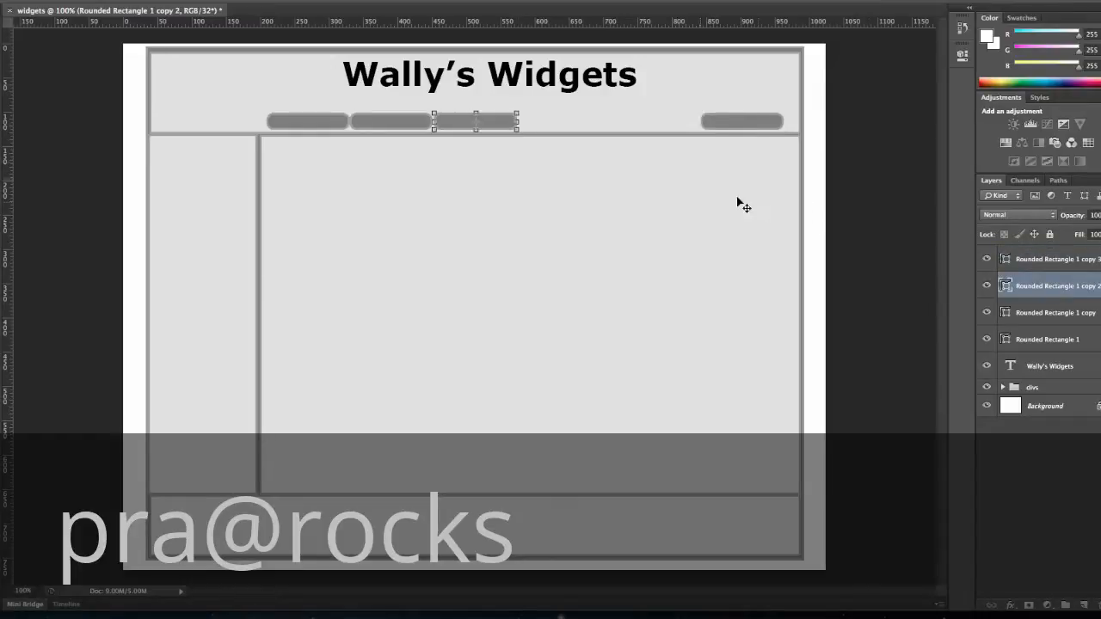
{"action": "left_click_drag", "start_coordinate": [508, 126], "coordinate": [676, 127]}
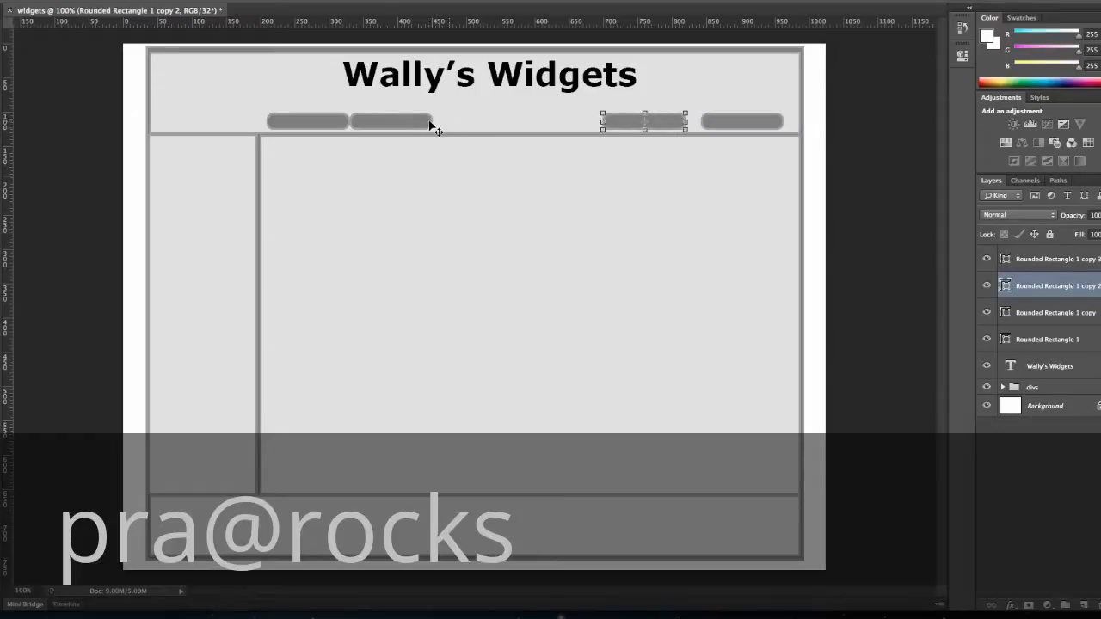
{"action": "left_click", "coordinate": [1049, 312]}
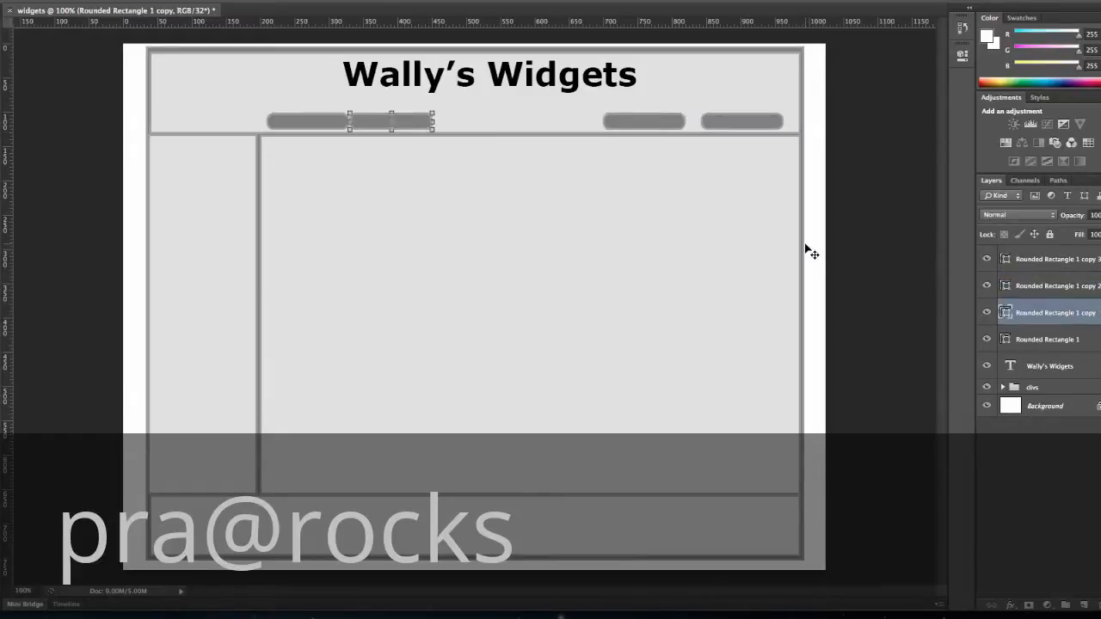
{"action": "left_click_drag", "start_coordinate": [413, 126], "coordinate": [569, 125]}
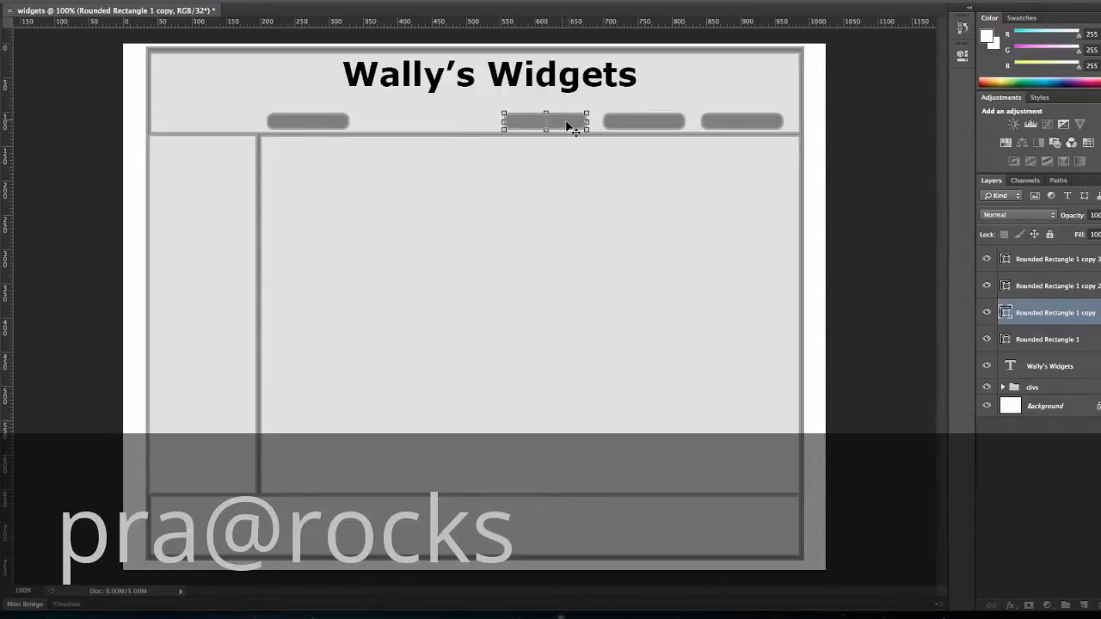
{"action": "mouse_move", "coordinate": [340, 127]}
{"action": "left_mouse_down"}
{"action": "mouse_move", "coordinate": [355, 128]}
{"action": "mouse_move", "coordinate": [342, 126]}
{"action": "left_mouse_up"}
{"action": "left_click", "coordinate": [1055, 340]}
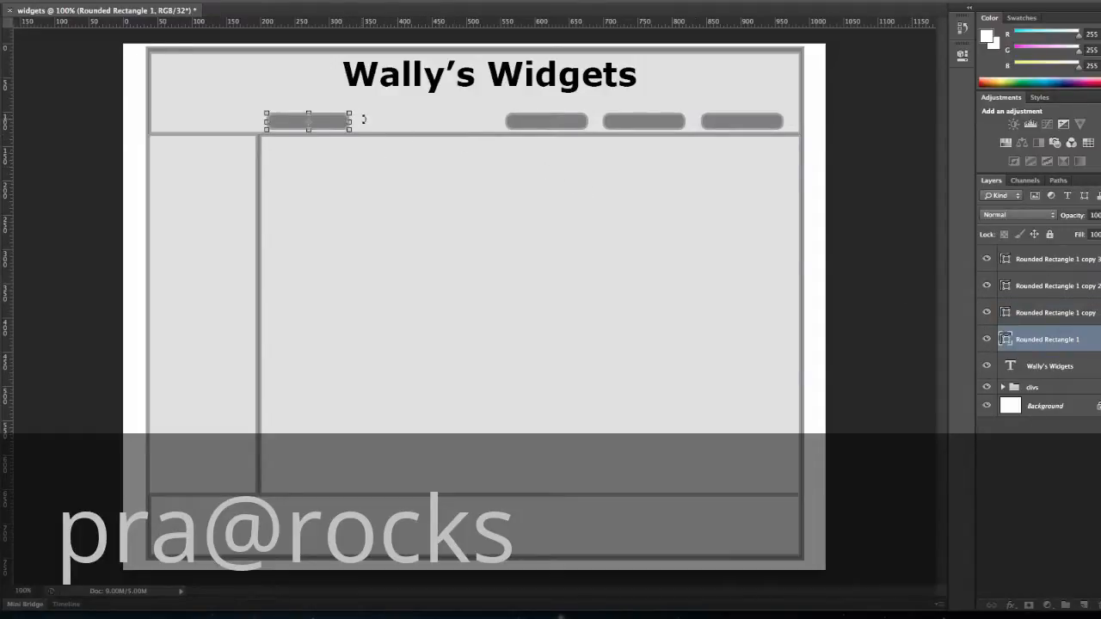
{"action": "left_click_drag", "start_coordinate": [343, 125], "coordinate": [483, 125]}
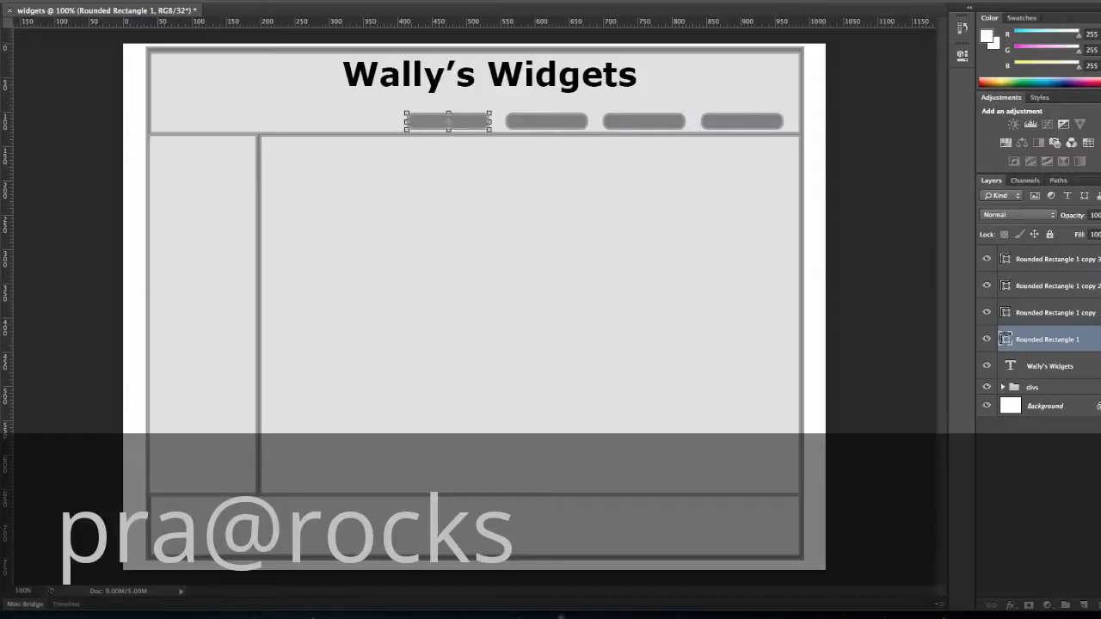
Step: Label the first navigation button "Home" in 12 pt text and centre the label on the button
{"action": "key", "text": "Return"}
{"action": "left_click", "coordinate": [244, 1]}
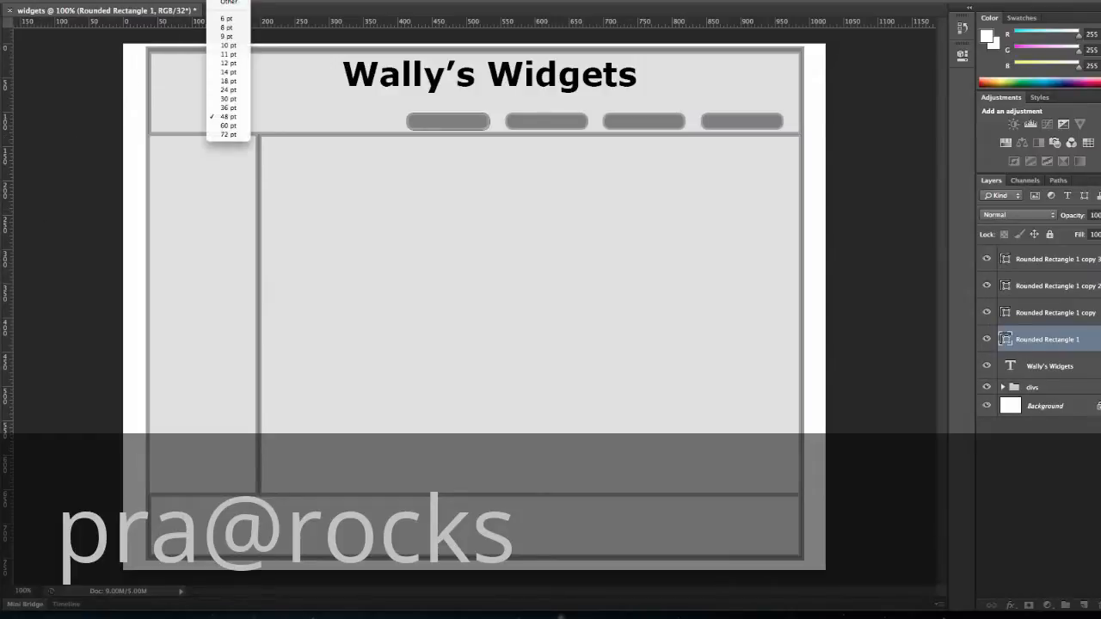
{"action": "left_click", "coordinate": [242, 64]}
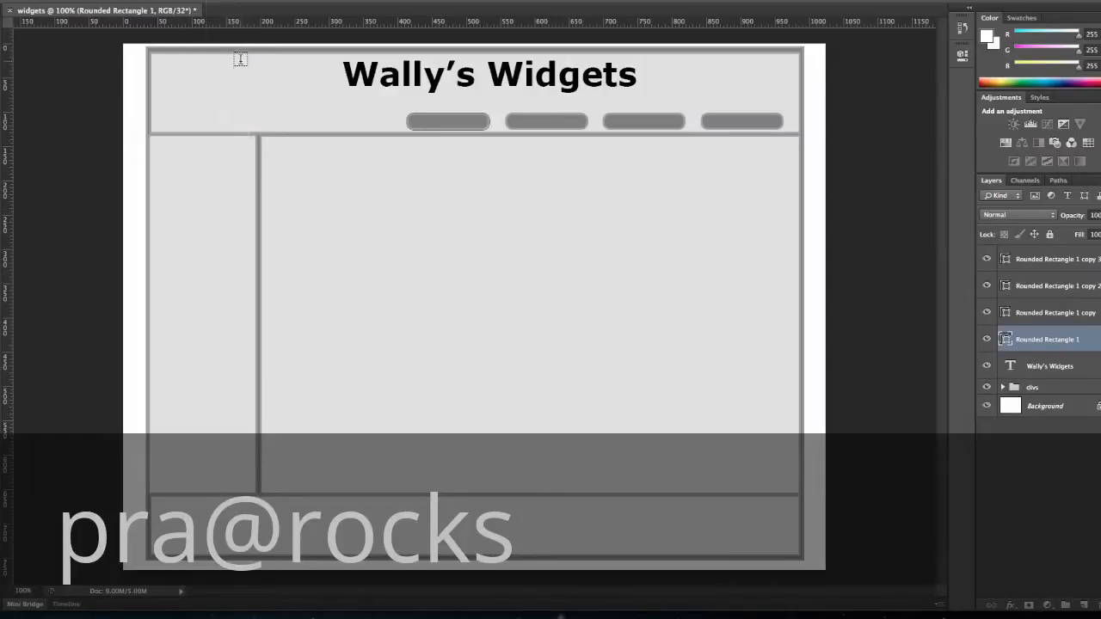
{"action": "left_click", "coordinate": [429, 121]}
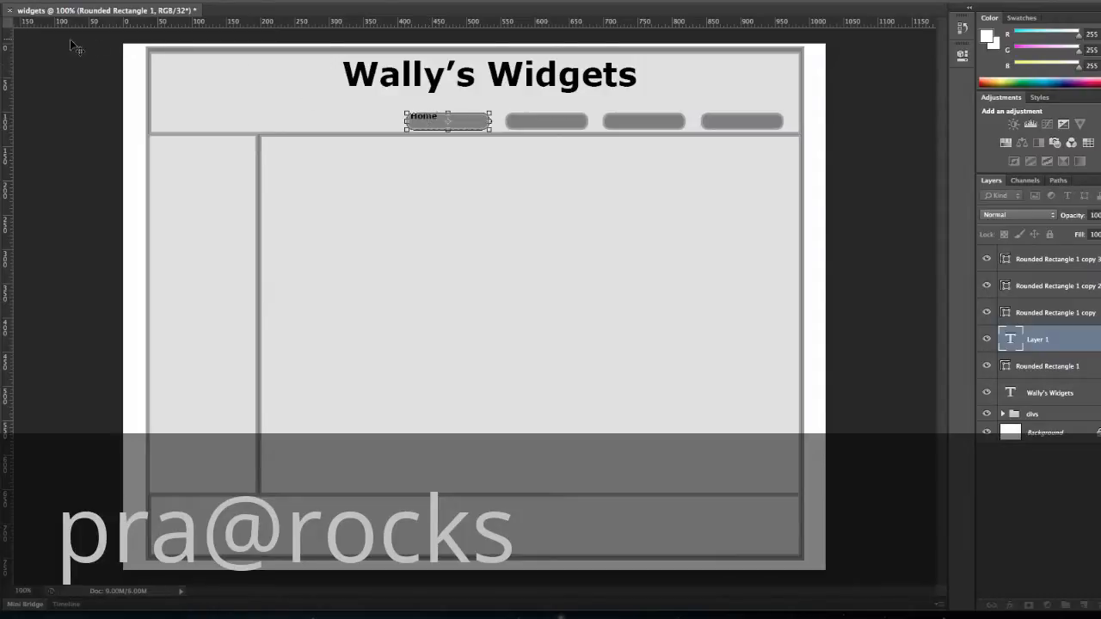
{"action": "left_click", "coordinate": [2, 26]}
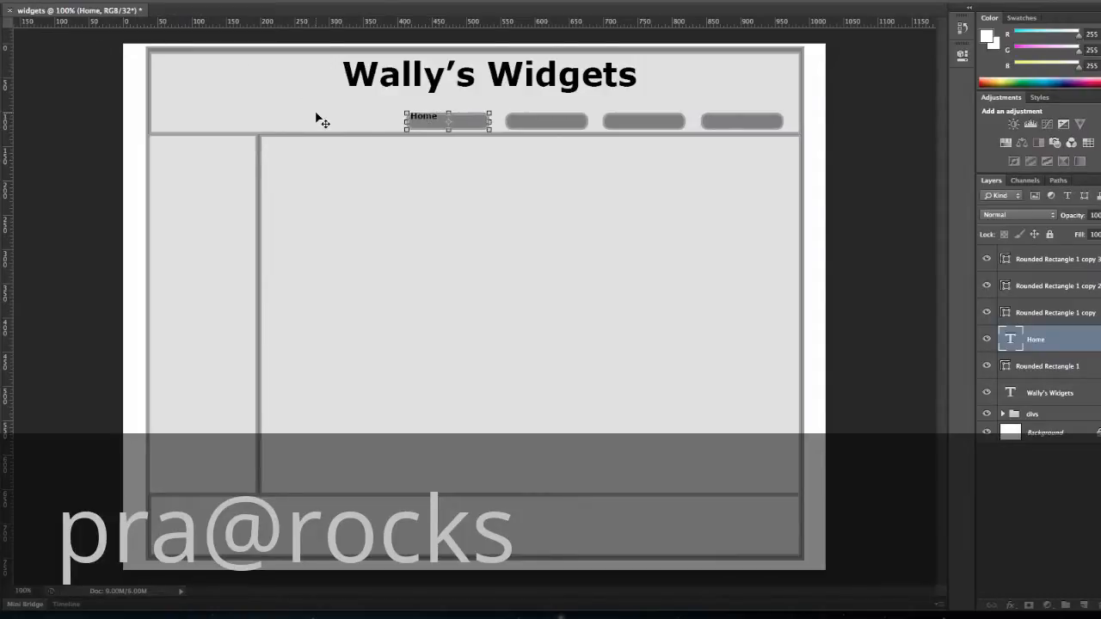
{"action": "left_click_drag", "start_coordinate": [425, 122], "coordinate": [449, 126]}
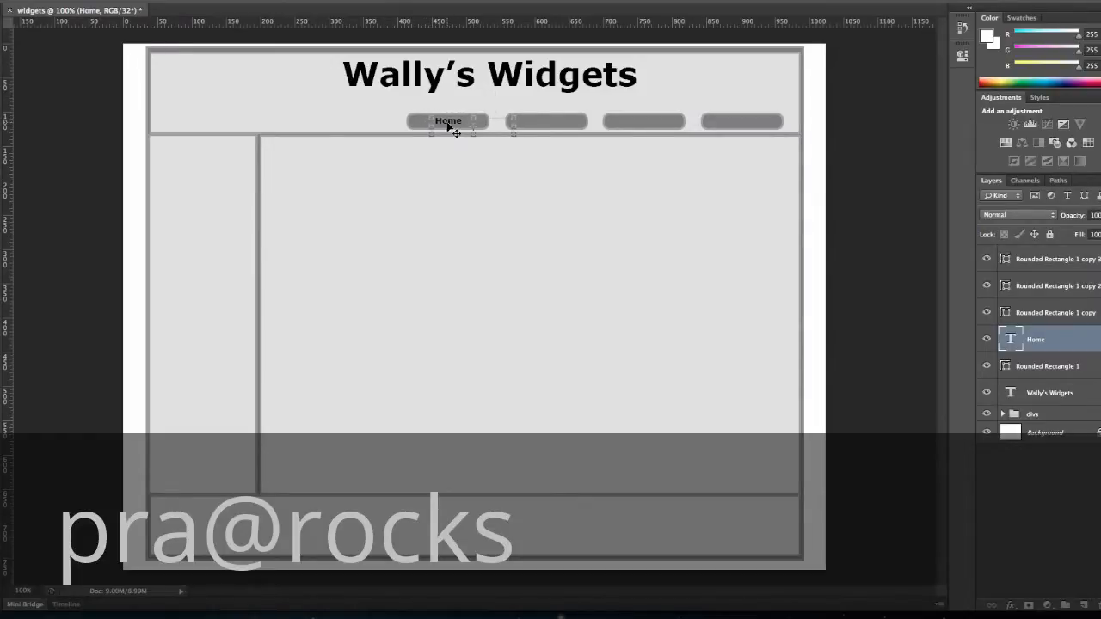
Step: Stretch the Home label to about 130% of its height with Free Transform and apply the transformation
{"action": "mouse_move", "coordinate": [514, 134]}
{"action": "left_mouse_down"}
{"action": "mouse_move", "coordinate": [481, 126]}
{"action": "mouse_move", "coordinate": [514, 138]}
{"action": "left_mouse_up"}
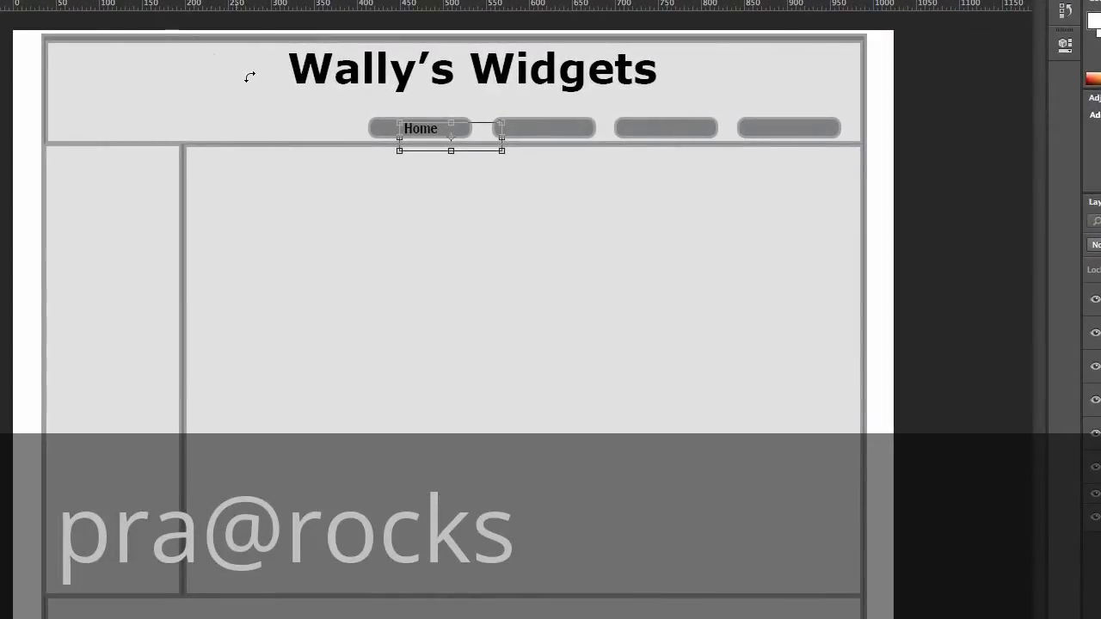
{"action": "key", "text": "t"}
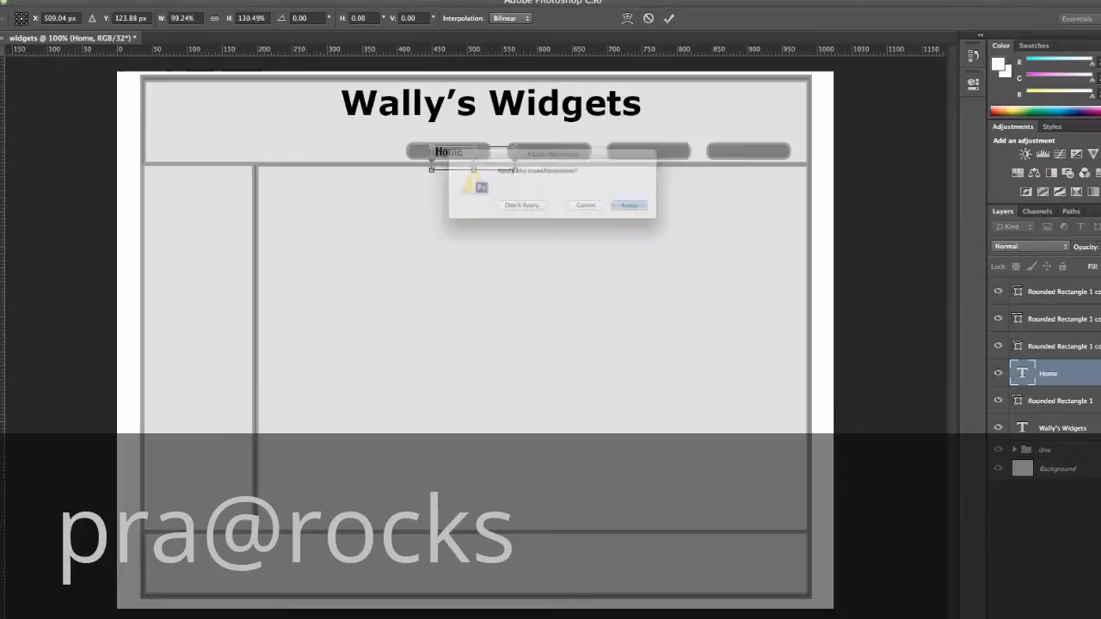
{"action": "left_click", "coordinate": [659, 210]}
Step: Draw a text box over the second navigation button, extend it below the button and keep its text colour black
{"action": "left_click_drag", "start_coordinate": [497, 129], "coordinate": [571, 156]}
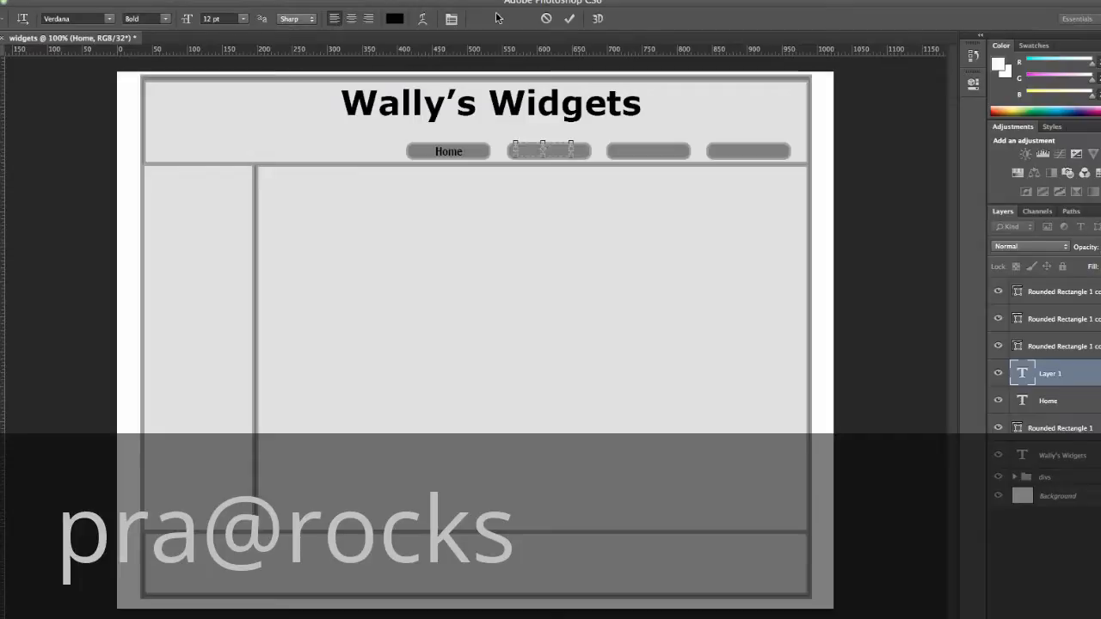
{"action": "left_click_drag", "start_coordinate": [542, 158], "coordinate": [543, 170]}
{"action": "left_click", "coordinate": [395, 18]}
{"action": "left_click", "coordinate": [630, 185]}
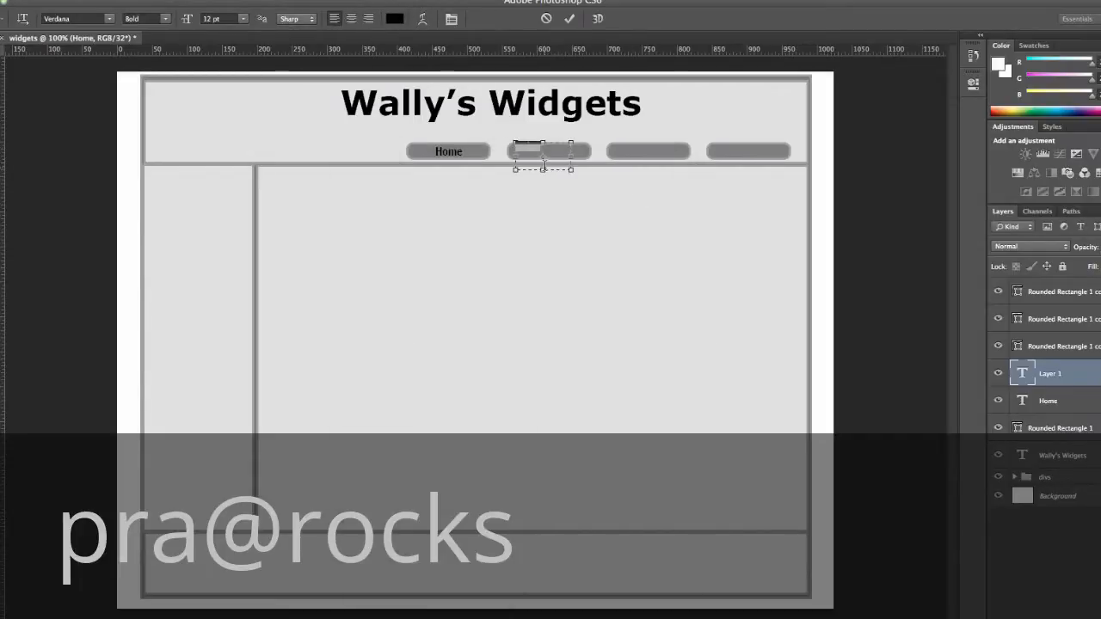
{"action": "left_click", "coordinate": [1, 55]}
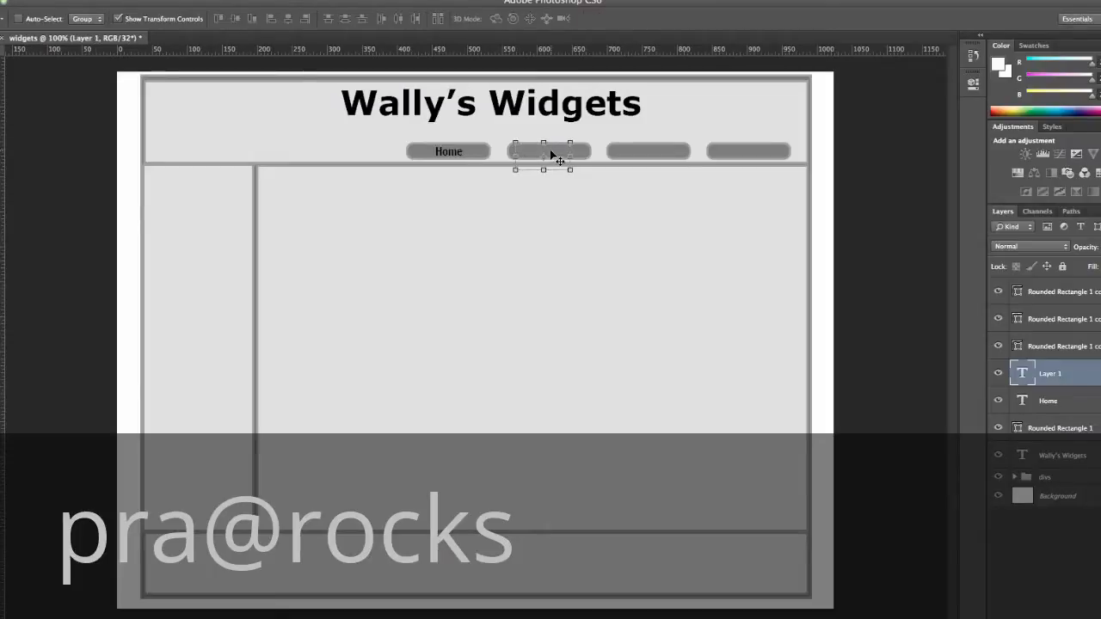
{"action": "key", "text": "ctrl+t"}
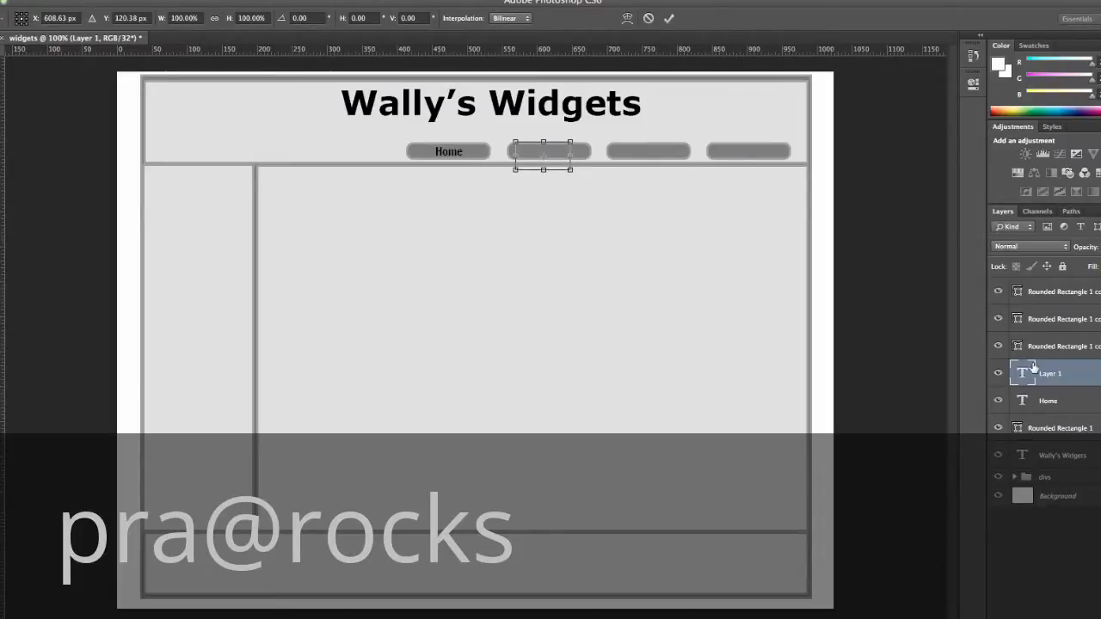
{"action": "left_click", "coordinate": [2, 325]}
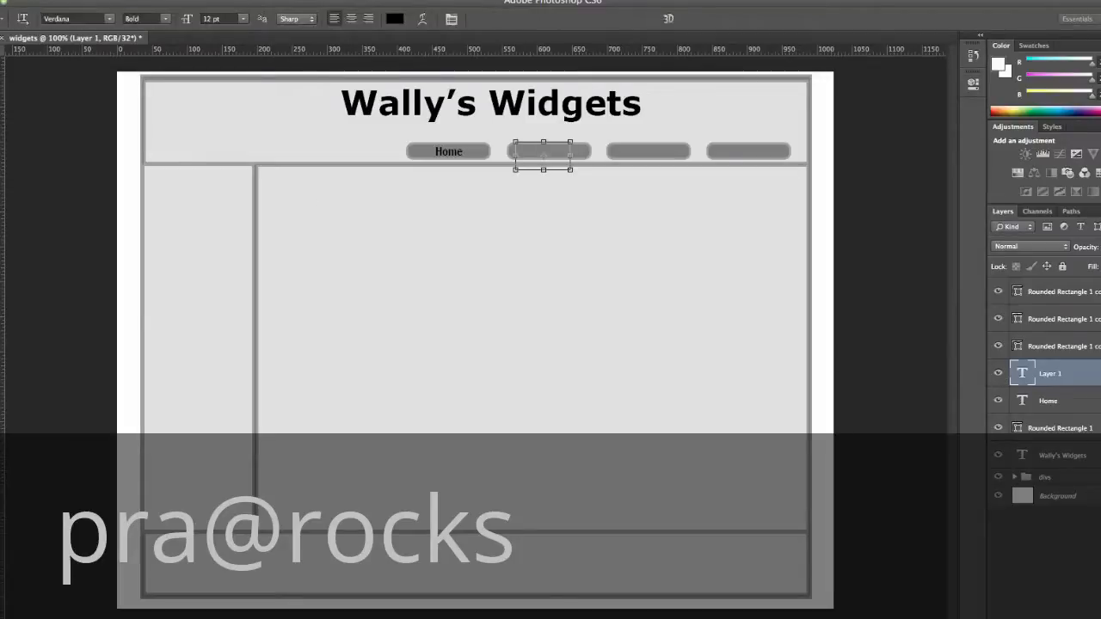
Step: Add another text layer over the second navigation button with black text colour and leave it empty
{"action": "left_click", "coordinate": [529, 151]}
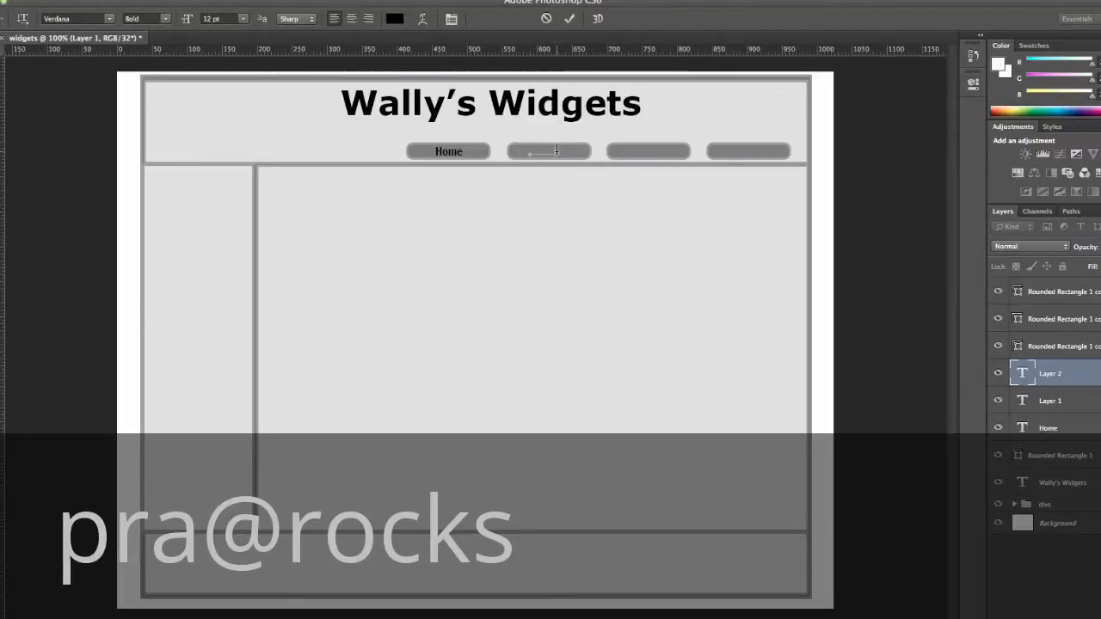
{"action": "left_click", "coordinate": [394, 18]}
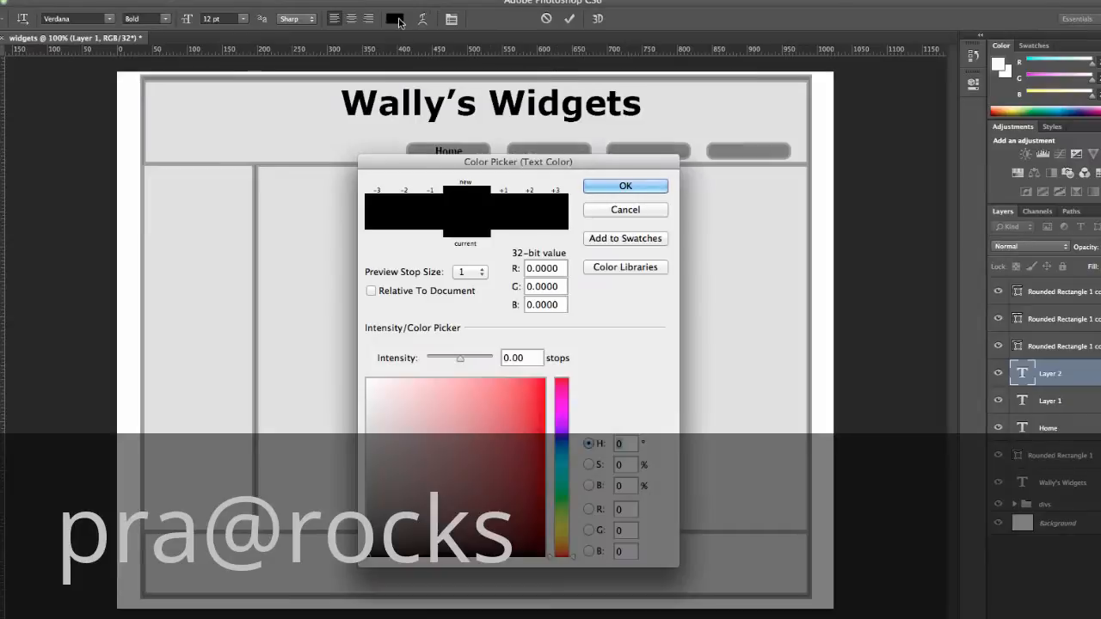
{"action": "left_click", "coordinate": [613, 184]}
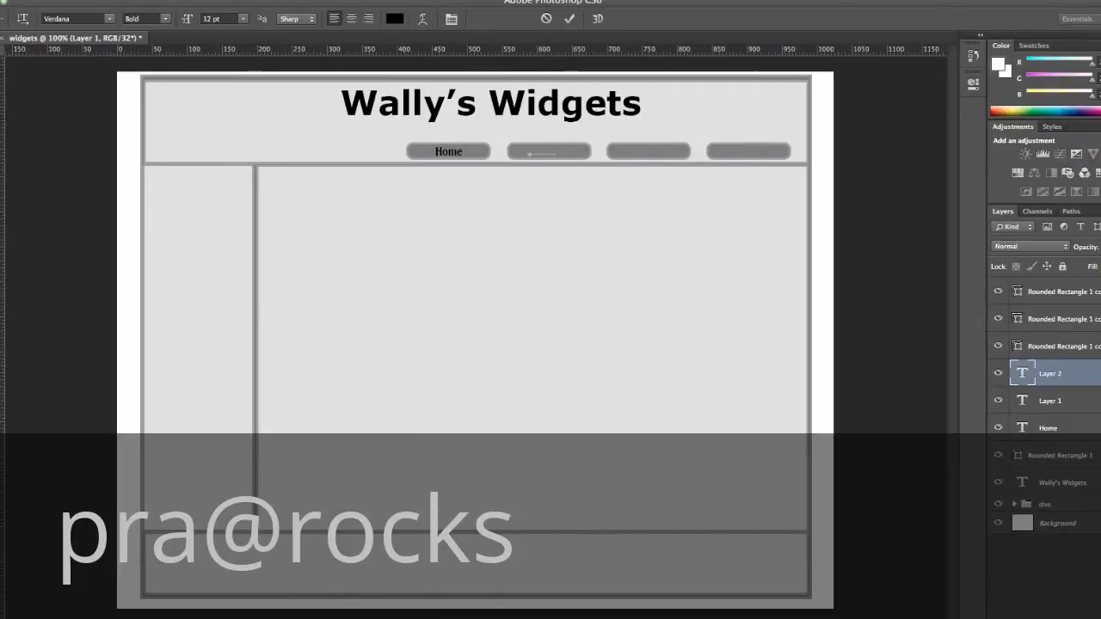
{"action": "left_click", "coordinate": [2, 438]}
{"action": "left_click", "coordinate": [644, 209]}
{"action": "left_click_drag", "start_coordinate": [557, 151], "coordinate": [519, 151]}
{"action": "key", "text": "BackSpace"}
{"action": "left_click", "coordinate": [997, 370]}
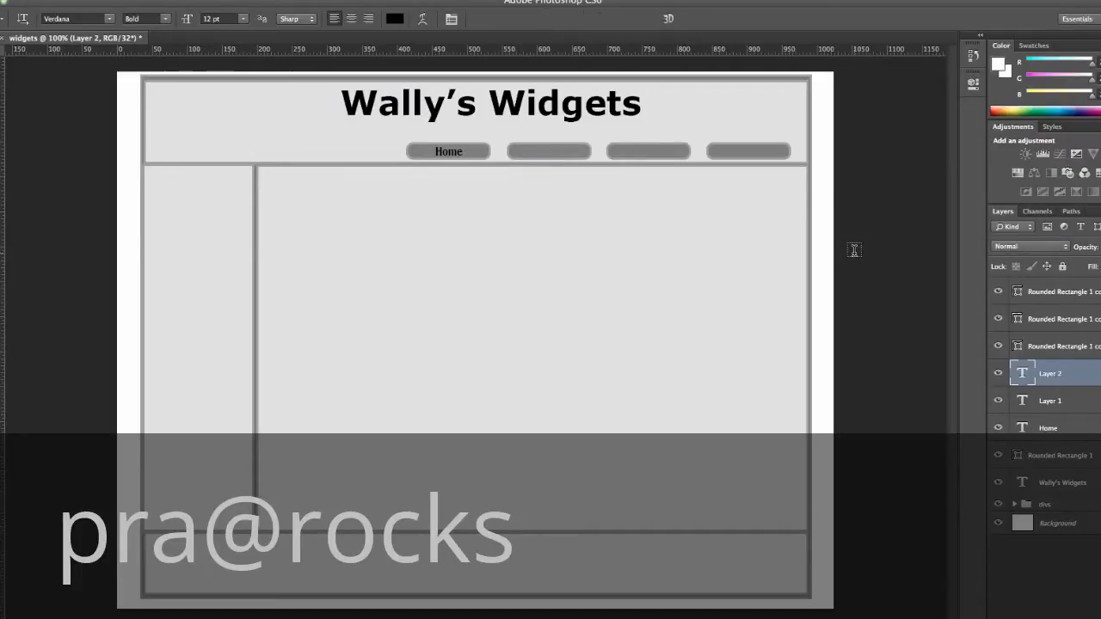
Step: Draw a text box over the third navigation button and move all four label text layers above the rounded rectangle layers
{"action": "left_click_drag", "start_coordinate": [621, 157], "coordinate": [670, 142]}
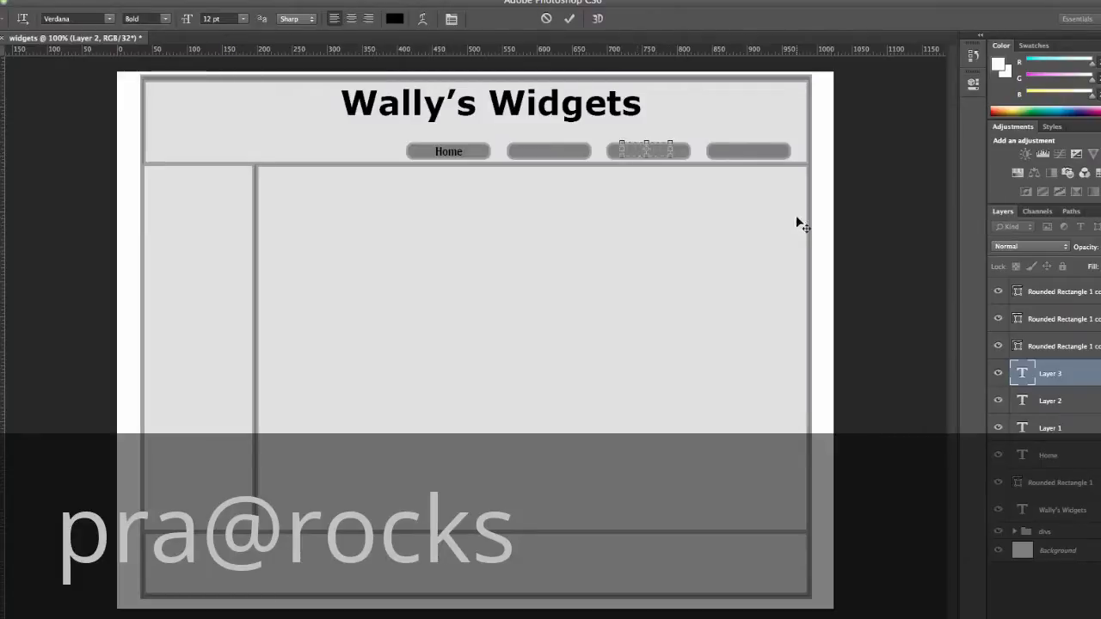
{"action": "left_click", "coordinate": [996, 379]}
{"action": "left_click_drag", "start_coordinate": [1060, 375], "coordinate": [1057, 277]}
{"action": "left_click_drag", "start_coordinate": [1050, 400], "coordinate": [1063, 317]}
{"action": "left_click_drag", "start_coordinate": [1058, 427], "coordinate": [1061, 348]}
{"action": "left_click_drag", "start_coordinate": [1056, 453], "coordinate": [1059, 373]}
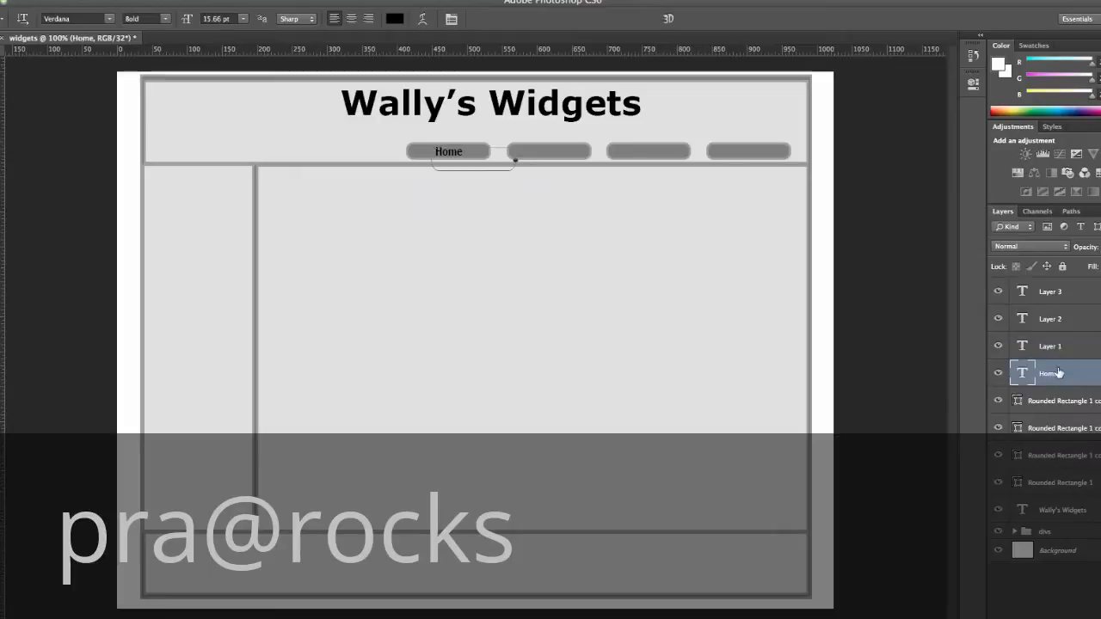
Step: Enter "Sales" in the second button's text layer and scale the label with Free Transform
{"action": "double_click", "coordinate": [1022, 345]}
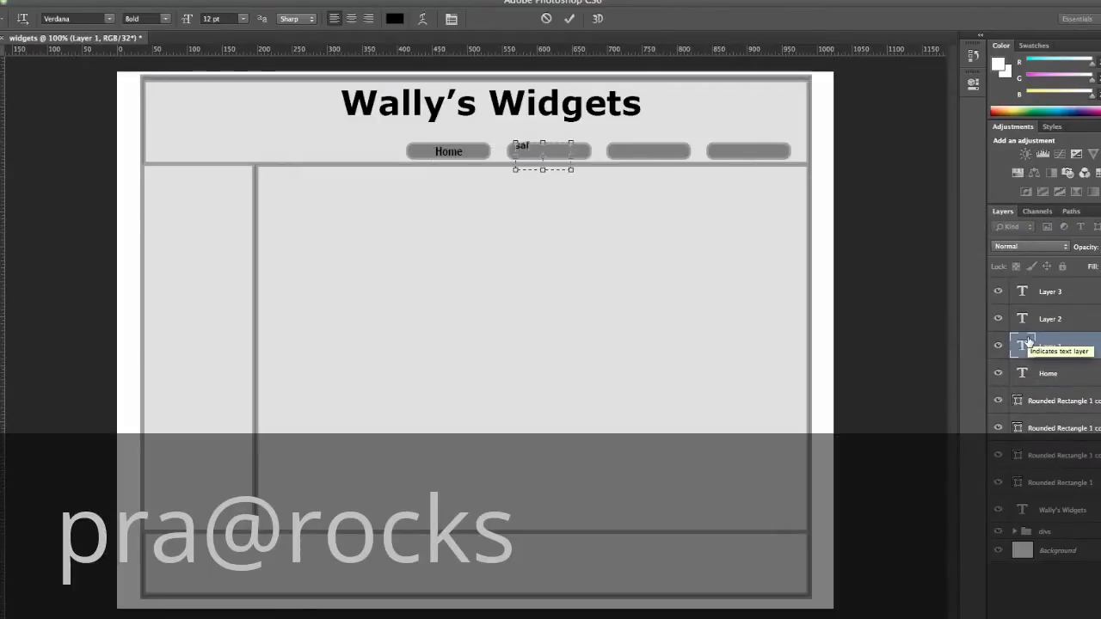
{"action": "type", "text": "Sales"}
{"action": "key", "text": "ctrl+Return"}
{"action": "key", "text": "ctrl+t"}
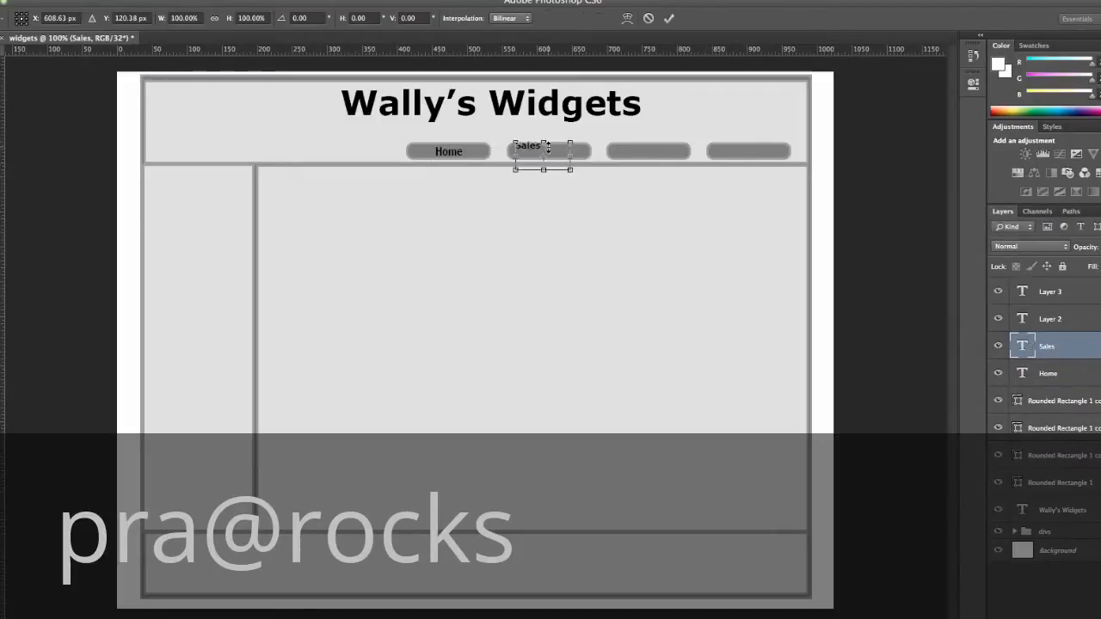
{"action": "left_click_drag", "start_coordinate": [563, 162], "coordinate": [563, 164]}
Step: Label the third and fourth navigation buttons "Service" and "Contact", moving the Contact text onto the fourth button
{"action": "key", "text": "t"}
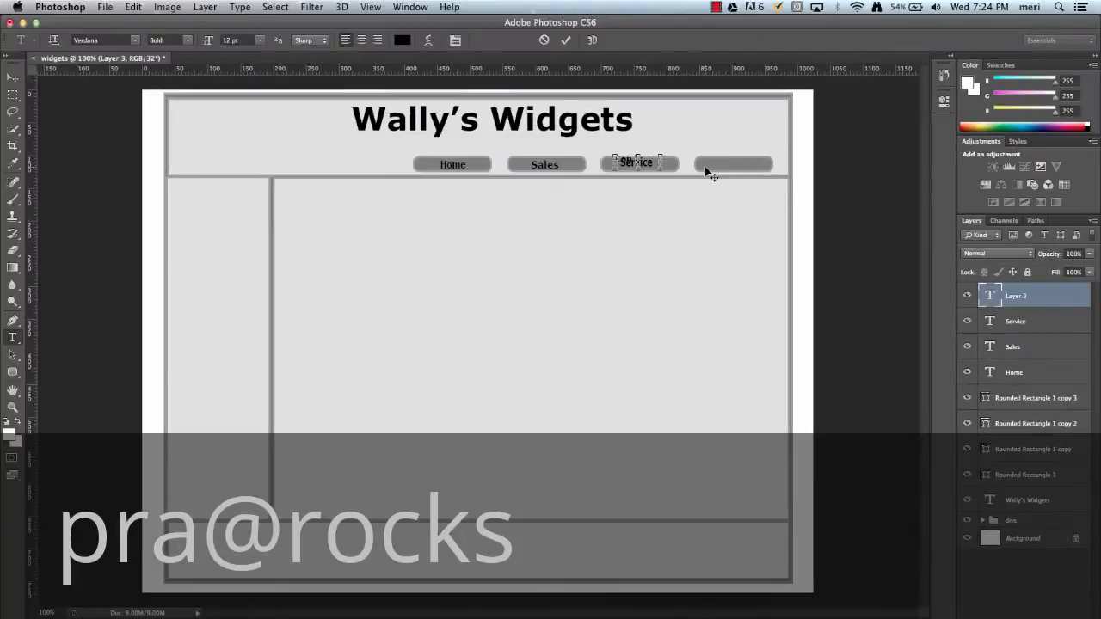
{"action": "type", "text": "tact"}
{"action": "left_click", "coordinate": [13, 77]}
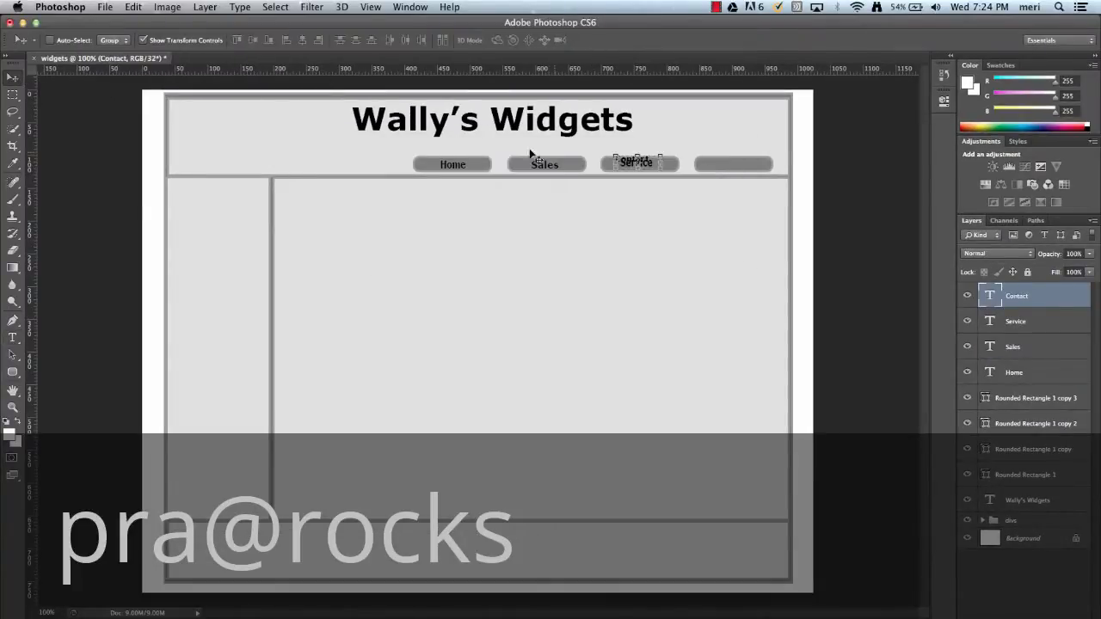
{"action": "left_click_drag", "start_coordinate": [645, 173], "coordinate": [737, 167]}
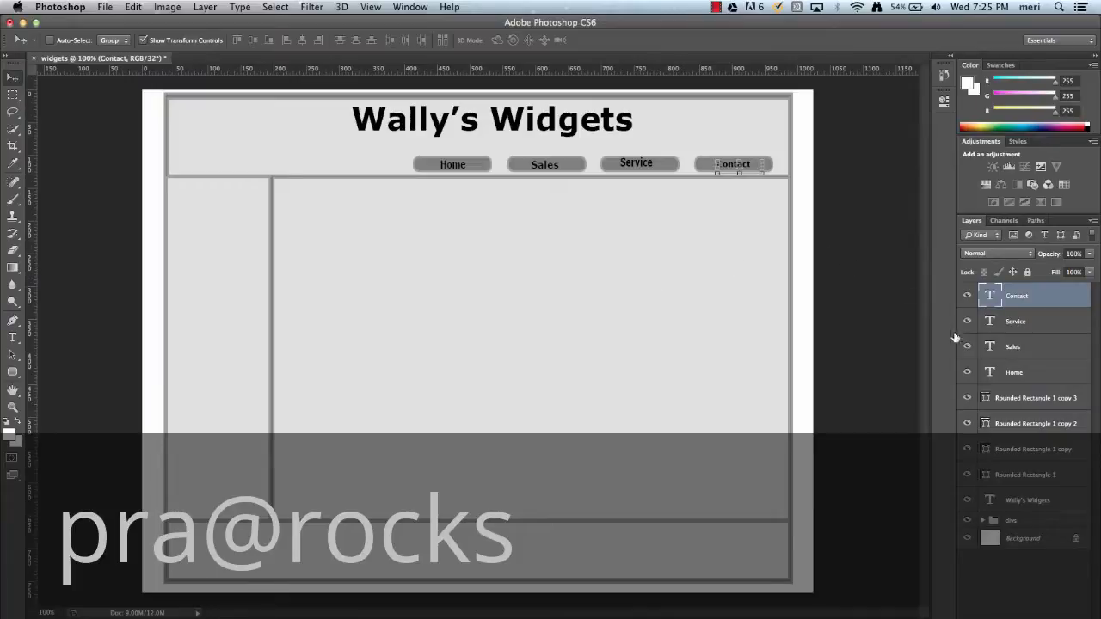
Step: Lock the Contact, Service, Sales and Home text layers completely
{"action": "left_click", "coordinate": [1026, 272]}
{"action": "left_click", "coordinate": [1075, 319]}
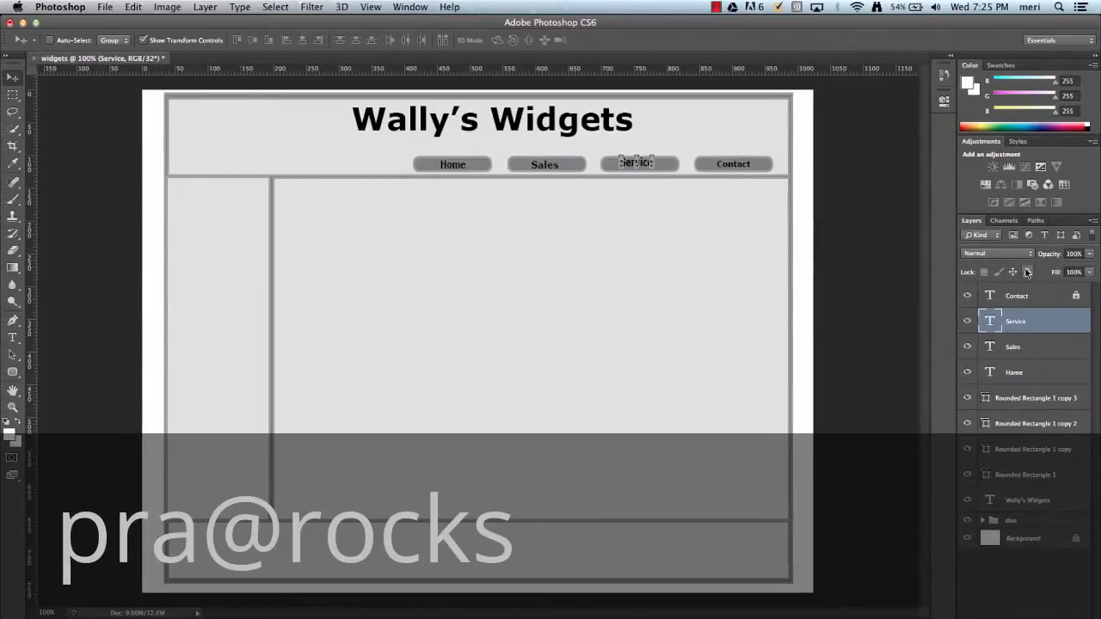
{"action": "left_click", "coordinate": [1027, 272]}
{"action": "left_click", "coordinate": [1067, 352]}
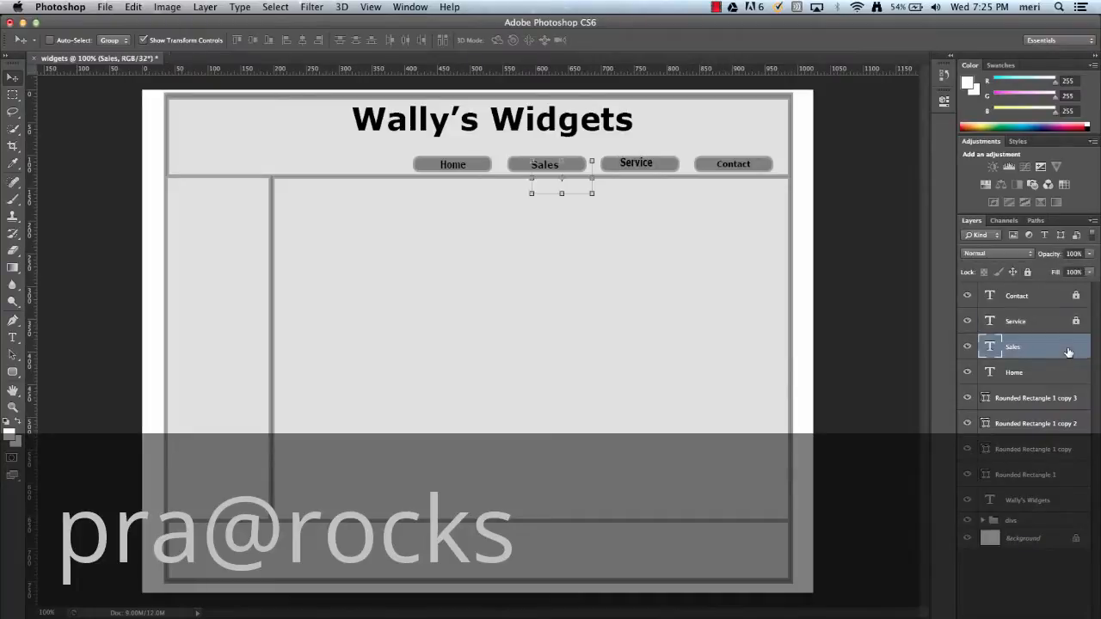
{"action": "left_click", "coordinate": [1026, 272]}
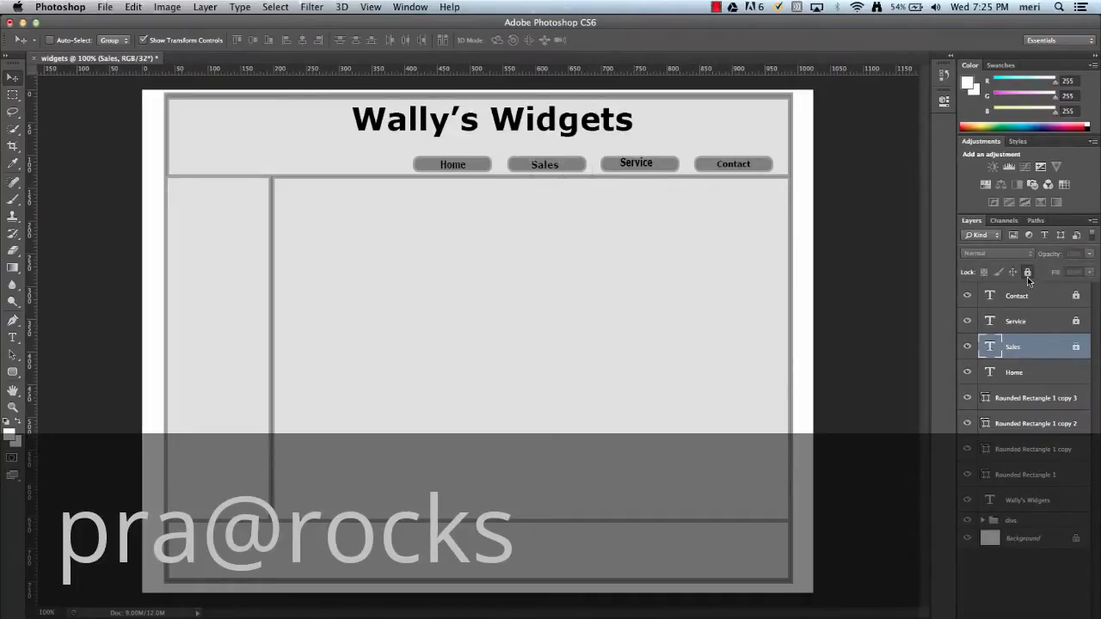
{"action": "left_click", "coordinate": [1081, 370]}
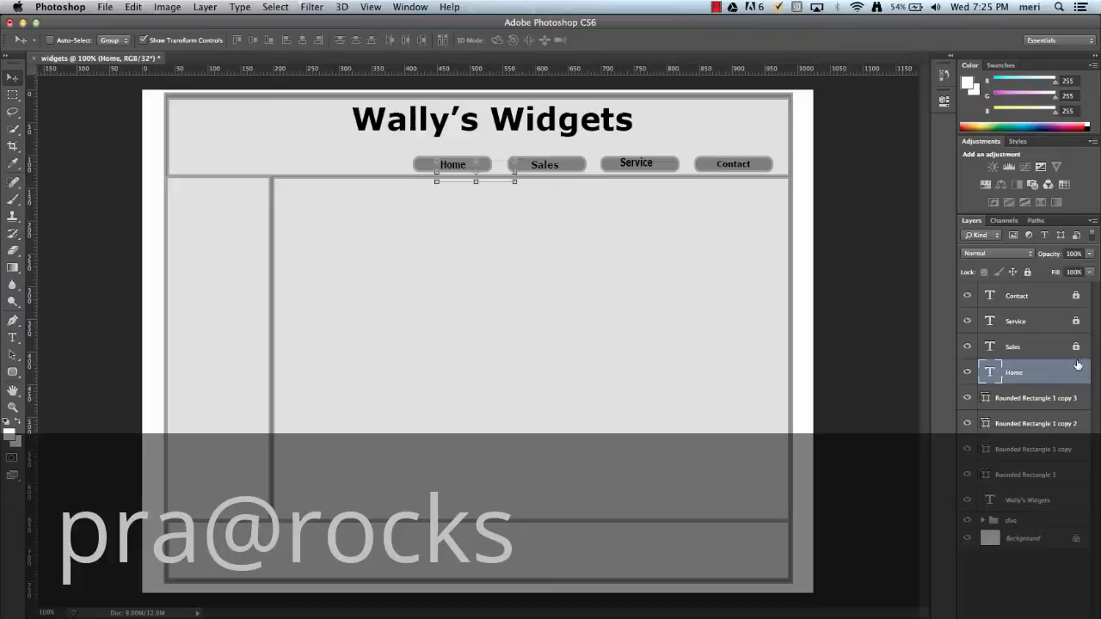
{"action": "left_click", "coordinate": [1026, 272]}
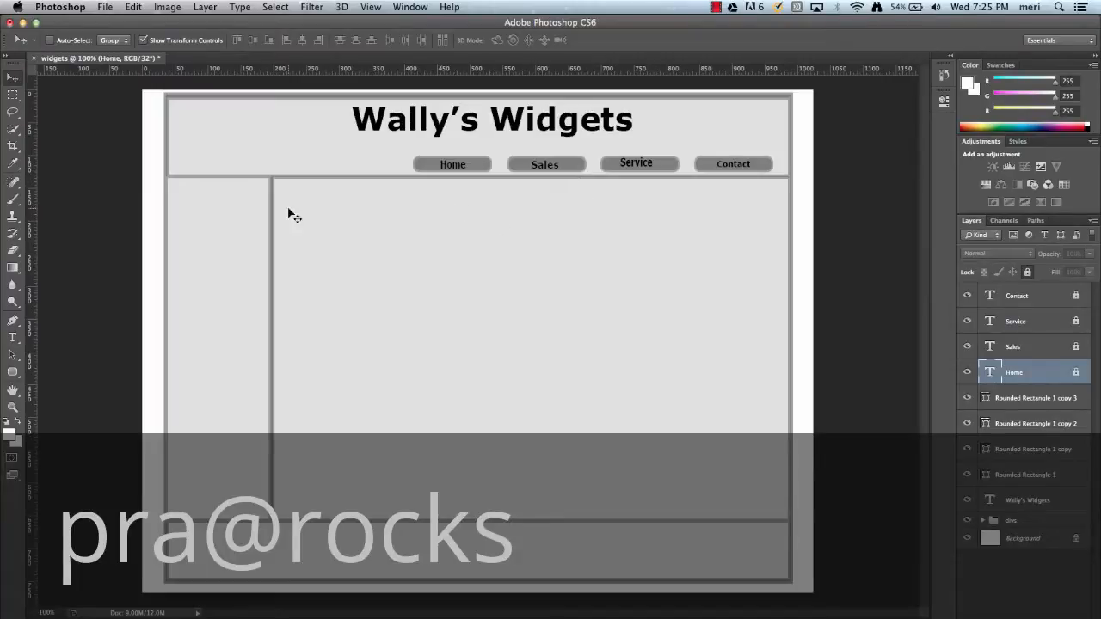
Step: Draw a rectangle about 133 × 90 px in the header, left of the Wally's Widgets title, with the Rectangle tool
{"action": "left_click", "coordinate": [17, 373]}
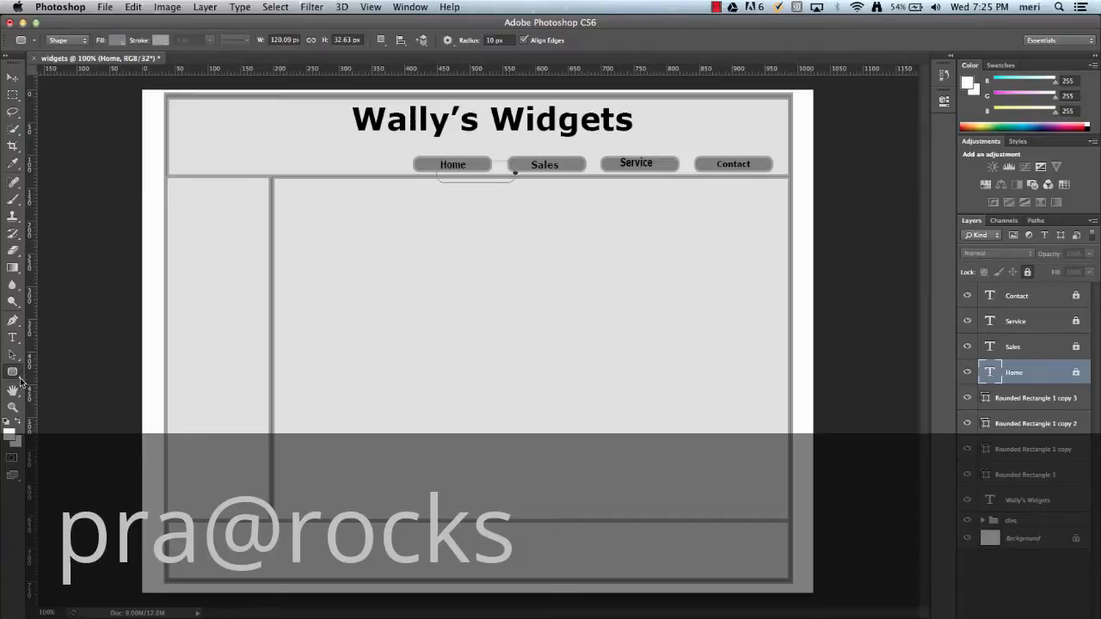
{"action": "left_click", "coordinate": [20, 381]}
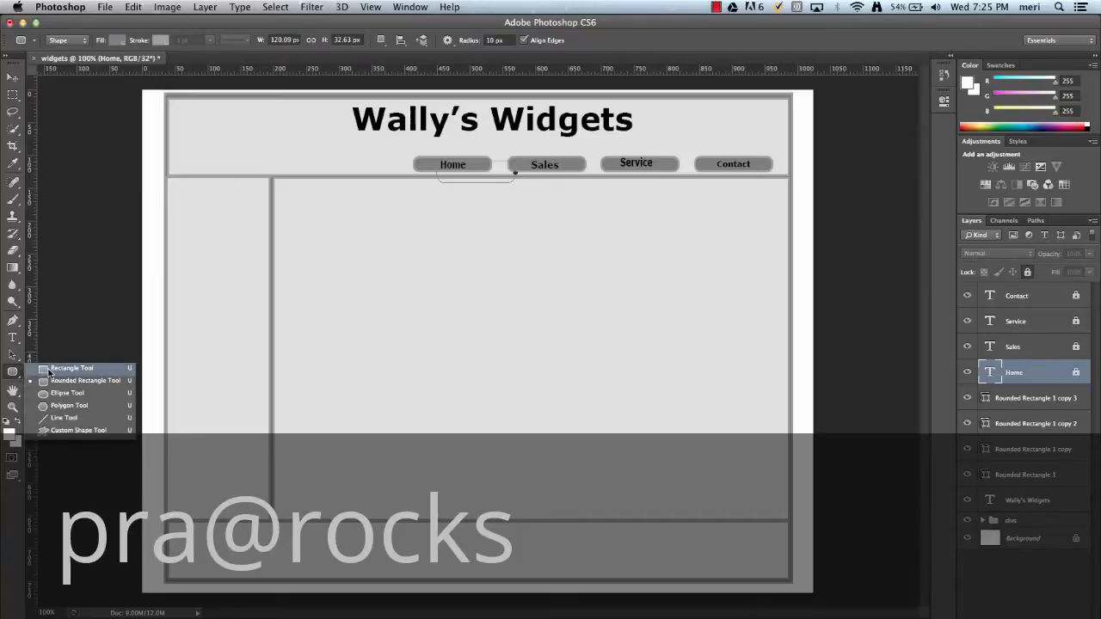
{"action": "left_click", "coordinate": [49, 370]}
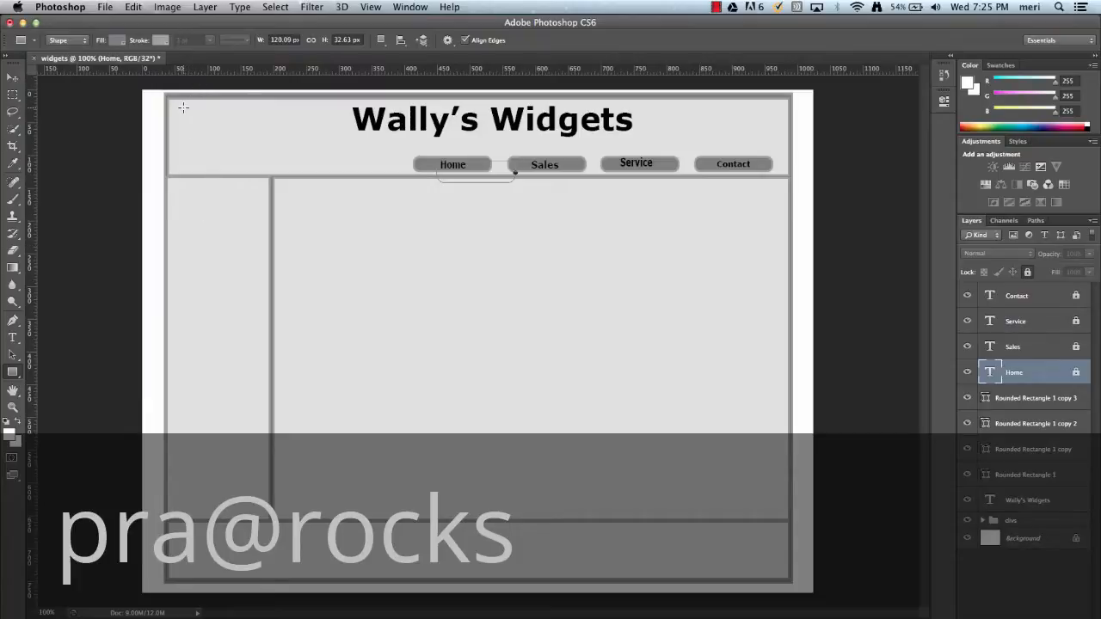
{"action": "left_click_drag", "start_coordinate": [183, 107], "coordinate": [263, 165]}
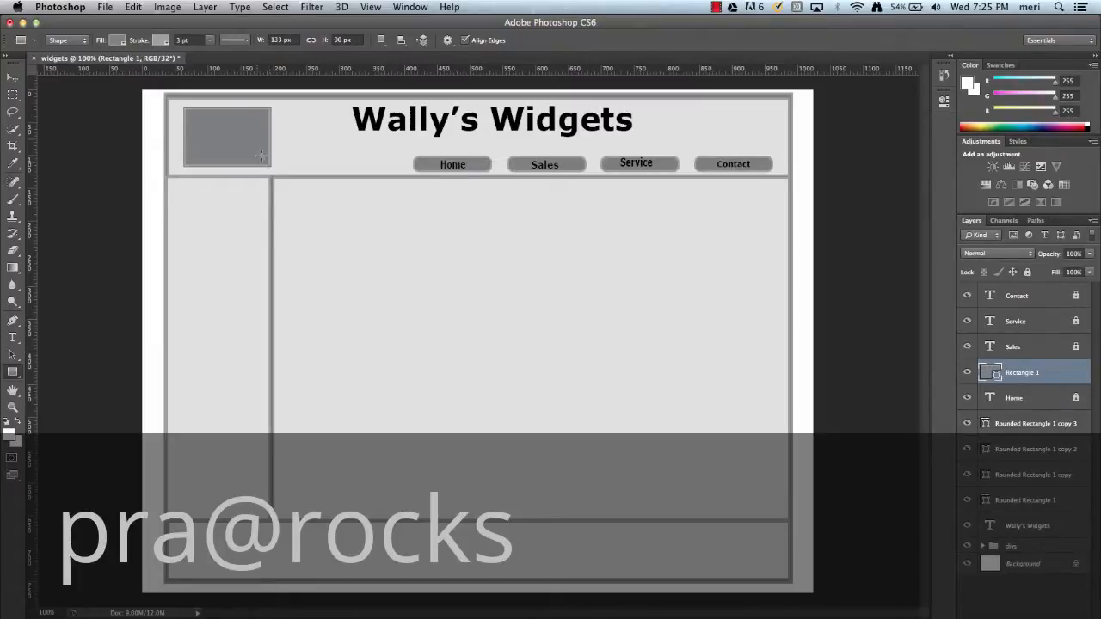
Step: Give the header rectangle a white fill and a black stroke
{"action": "left_click", "coordinate": [119, 40]}
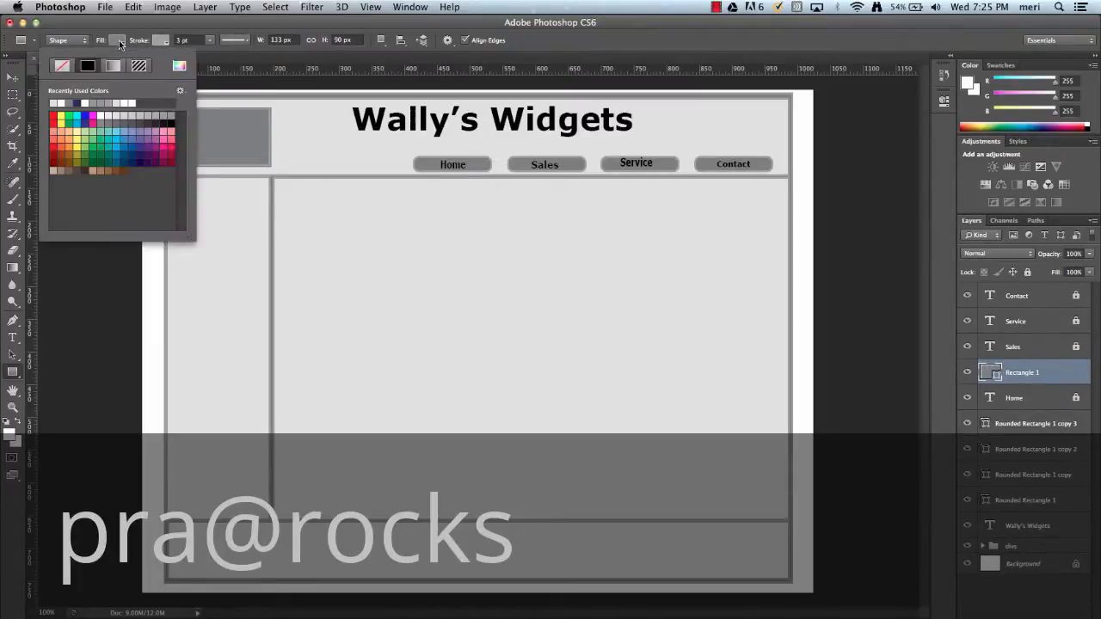
{"action": "left_click", "coordinate": [128, 102]}
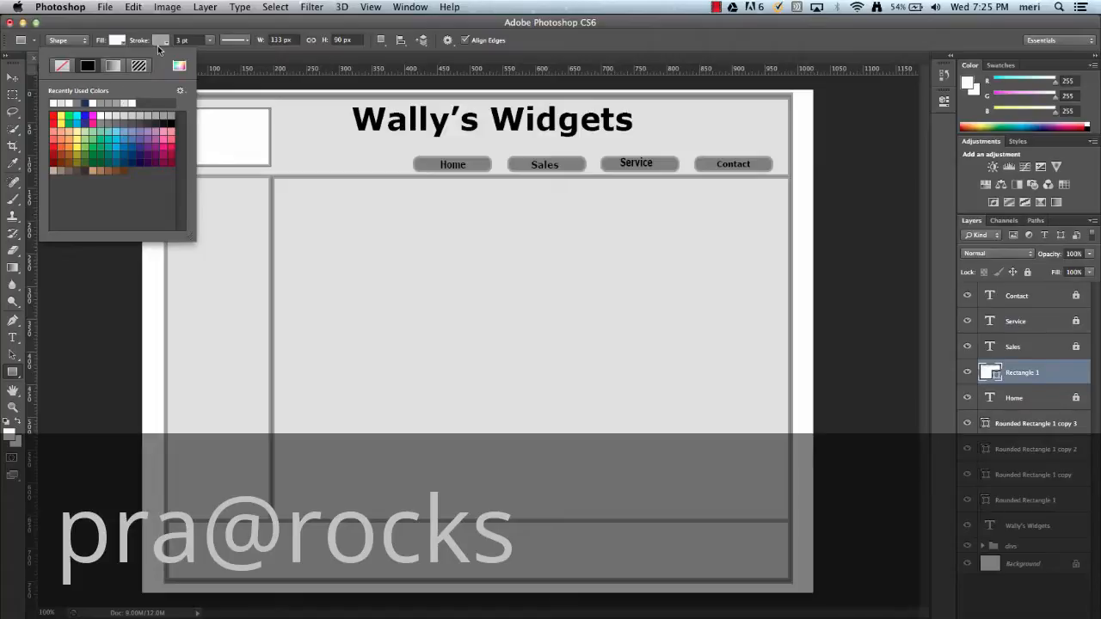
{"action": "left_click", "coordinate": [162, 40]}
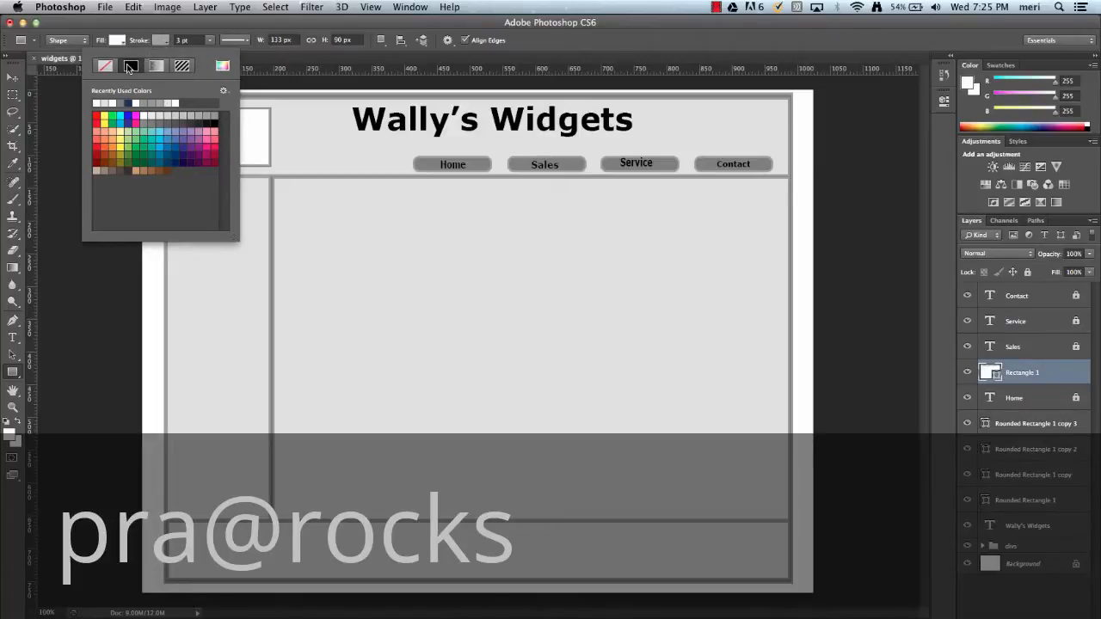
{"action": "left_click", "coordinate": [215, 121]}
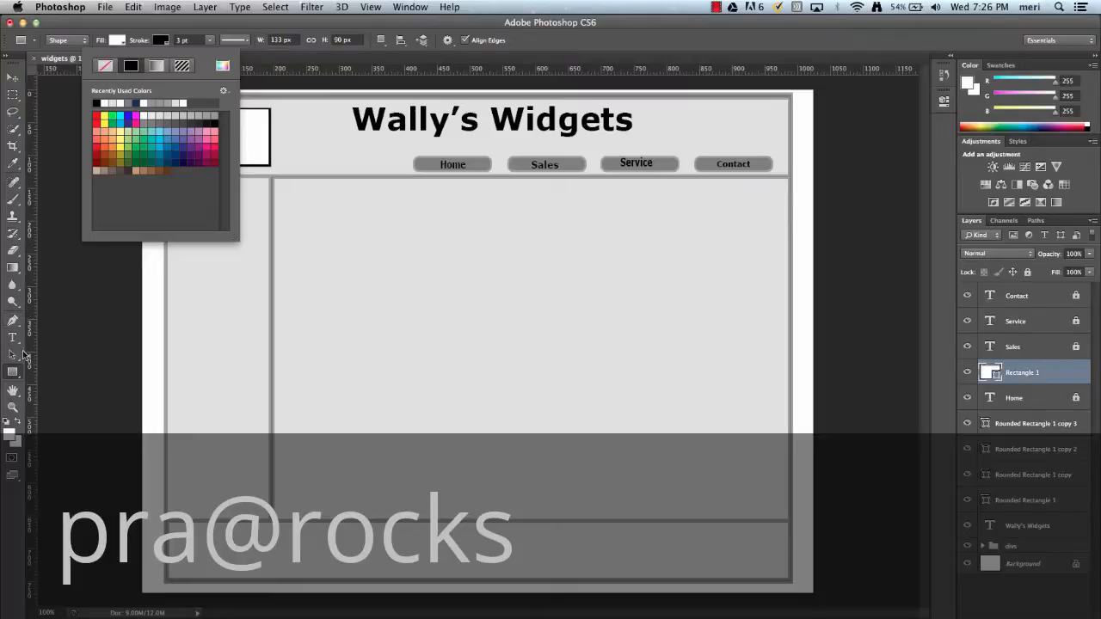
Step: Remove the header rectangle's fill and draw two crossing diagonals, about 130 × 86 px, between its corners with the Line tool
{"action": "left_click", "coordinate": [20, 381]}
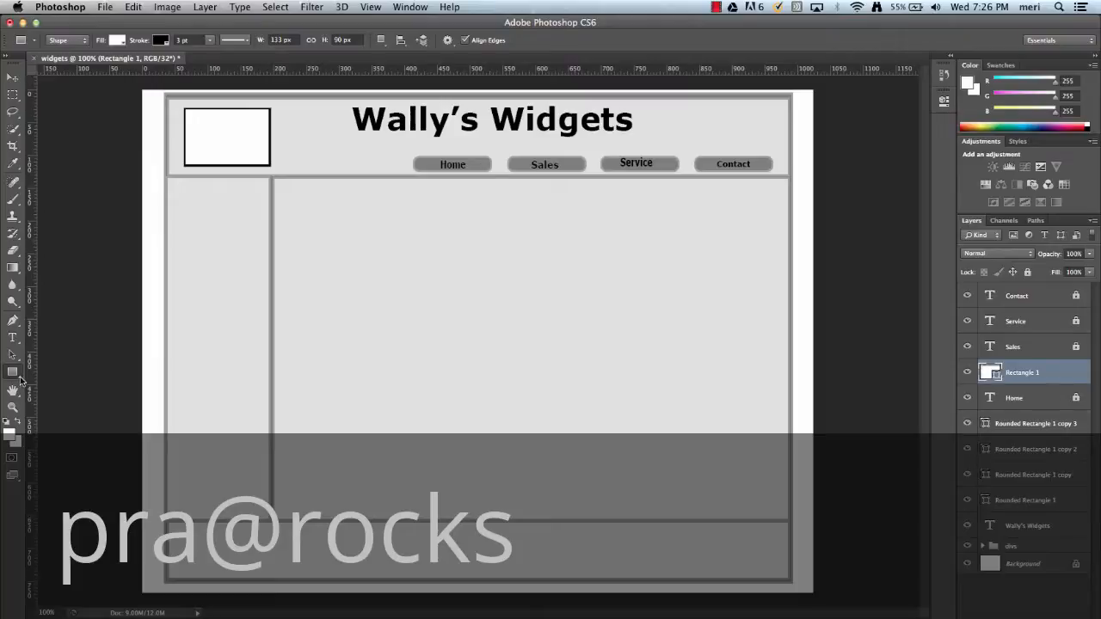
{"action": "left_click", "coordinate": [19, 379]}
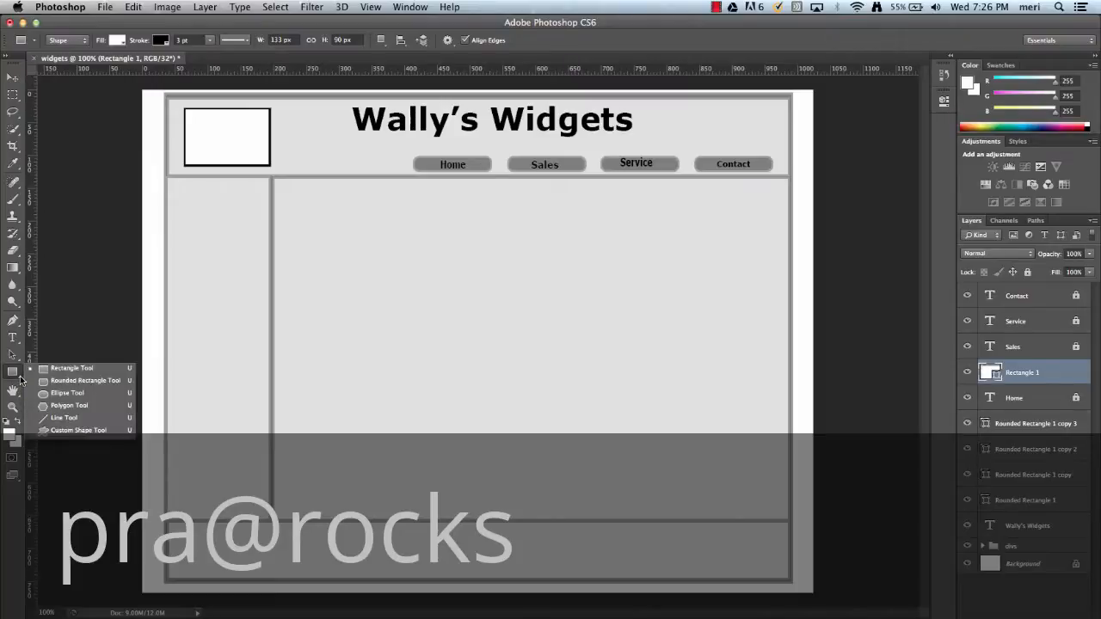
{"action": "left_click", "coordinate": [60, 418]}
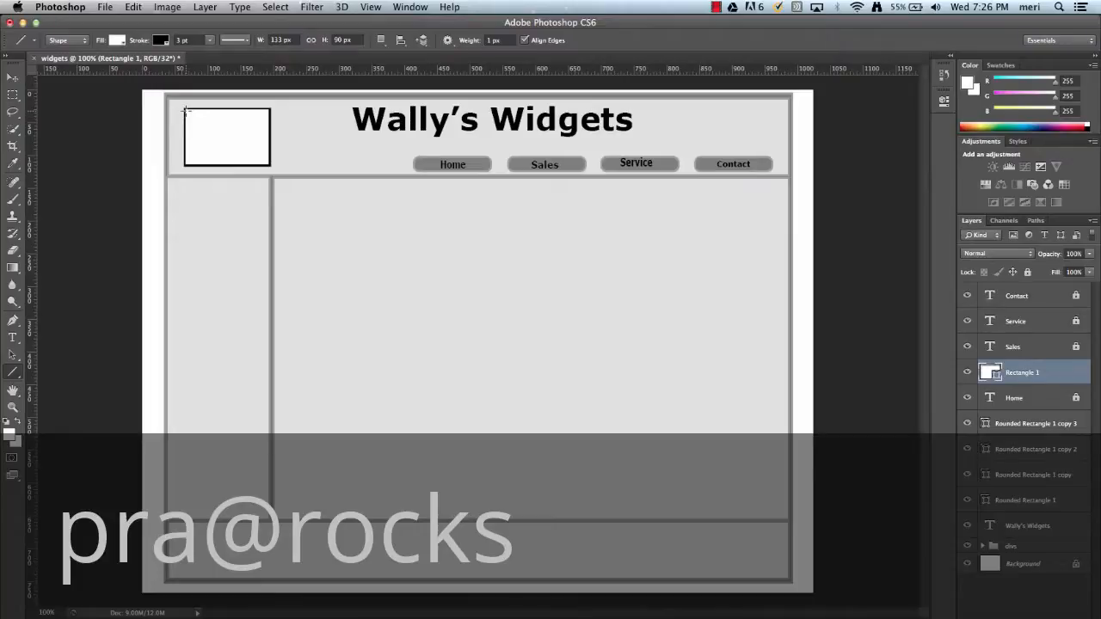
{"action": "left_click", "coordinate": [117, 41]}
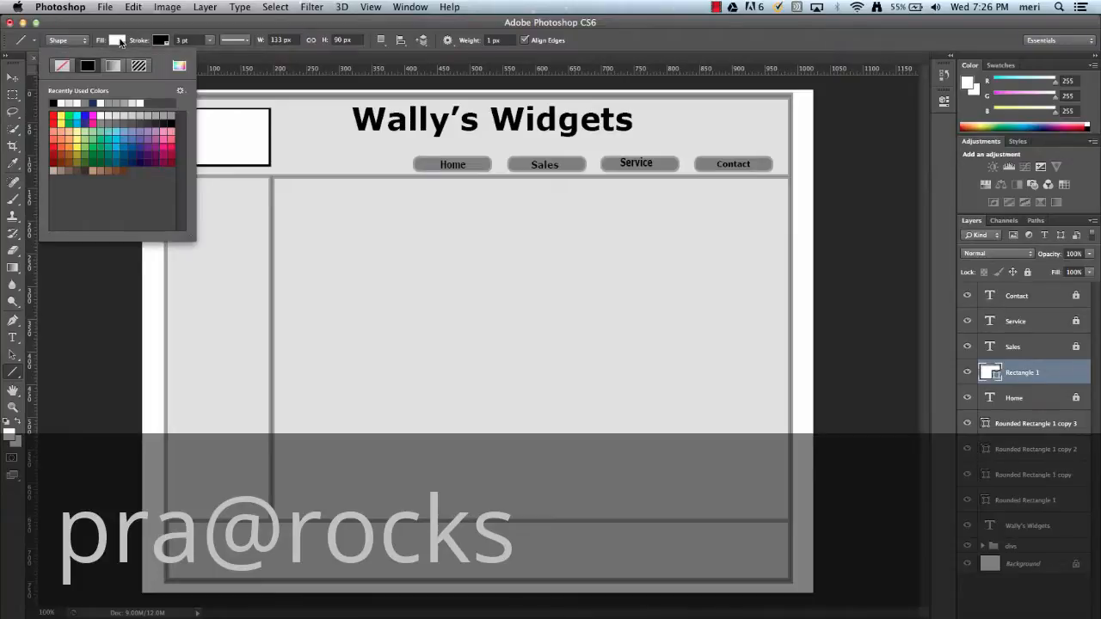
{"action": "left_click", "coordinate": [63, 66]}
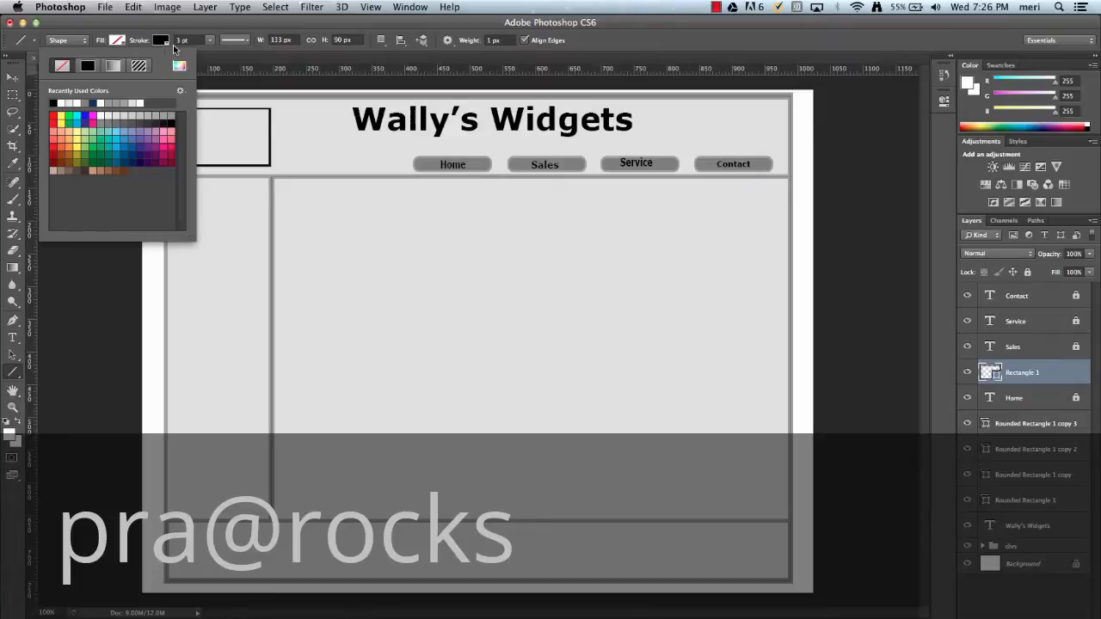
{"action": "left_click", "coordinate": [222, 67]}
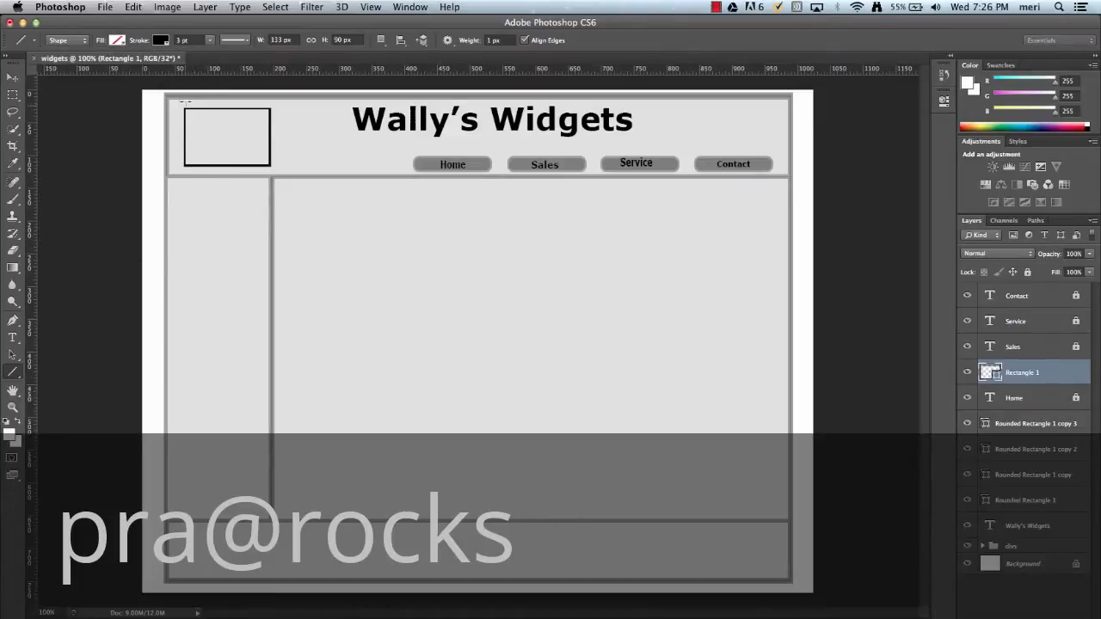
{"action": "left_click_drag", "start_coordinate": [183, 108], "coordinate": [270, 164]}
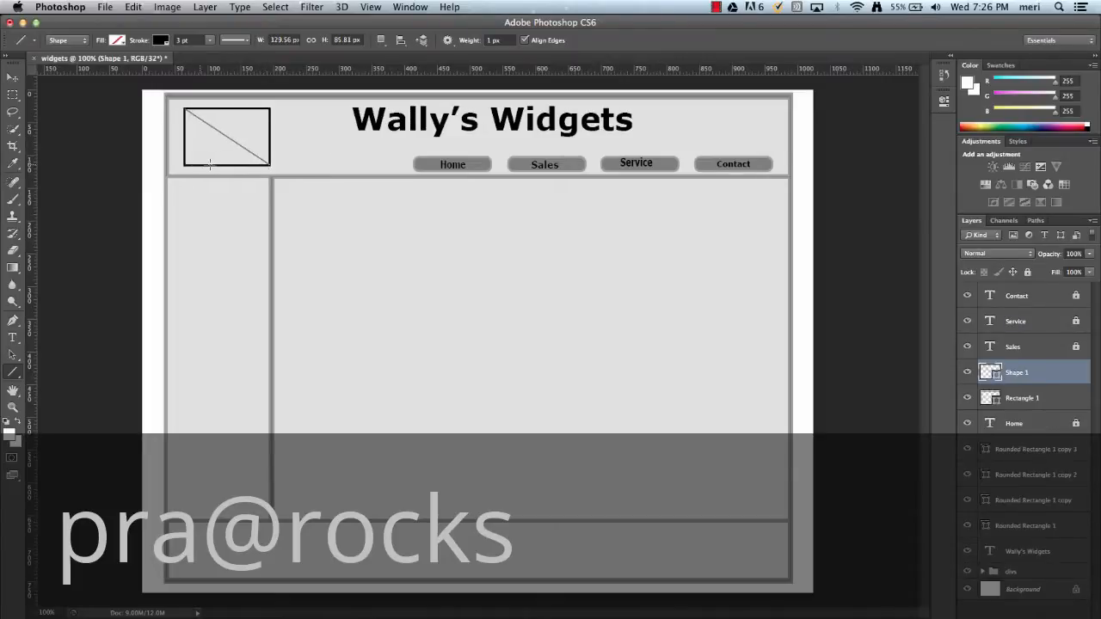
{"action": "left_click_drag", "start_coordinate": [183, 164], "coordinate": [270, 109]}
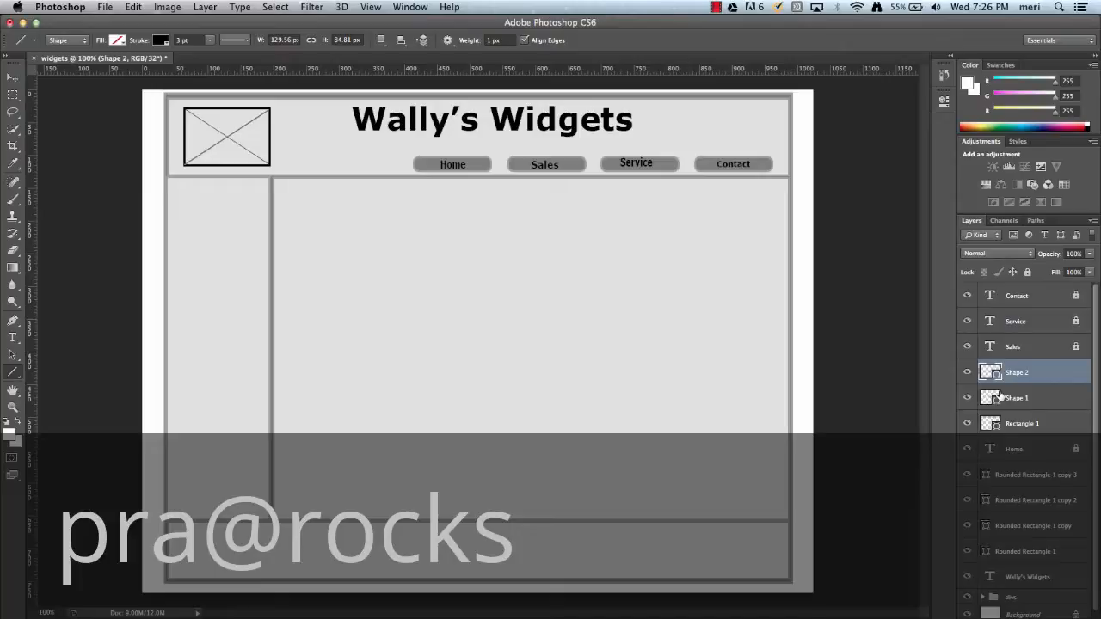
Step: Group the two diagonal line layers together with the header rectangle layer
{"action": "left_click", "coordinate": [1041, 405], "text": "shift"}
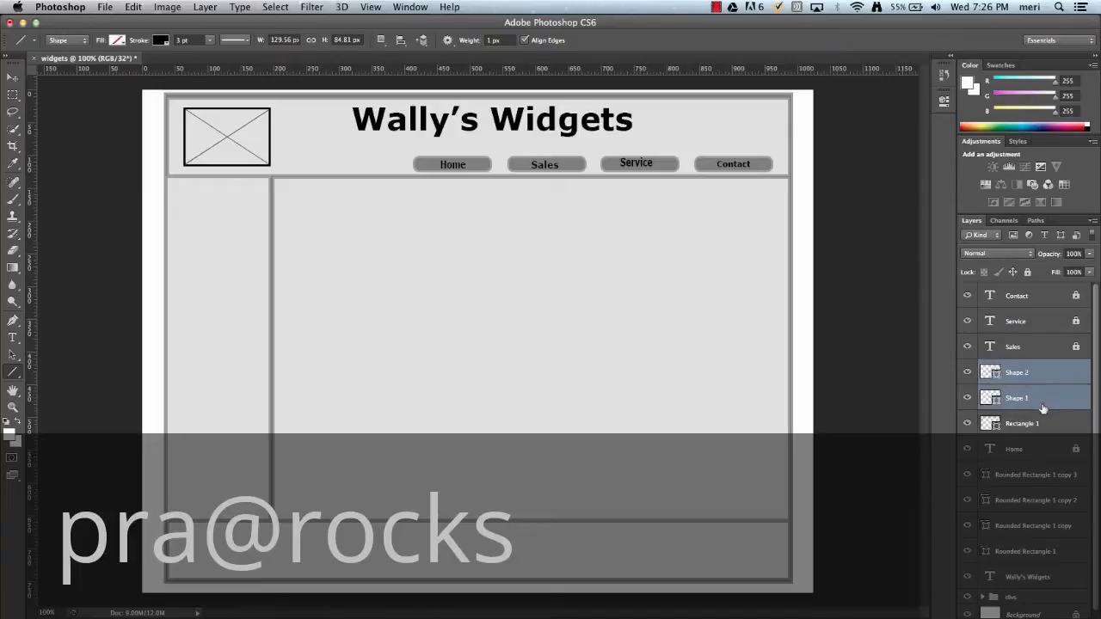
{"action": "left_click", "coordinate": [1047, 424], "text": "shift"}
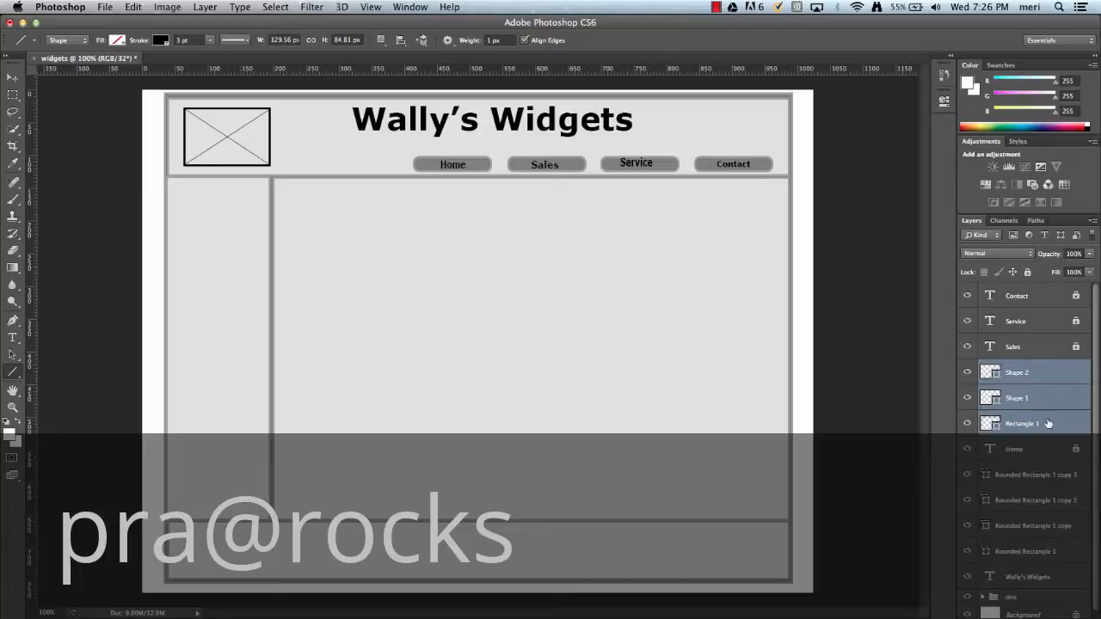
{"action": "key", "text": "super+g"}
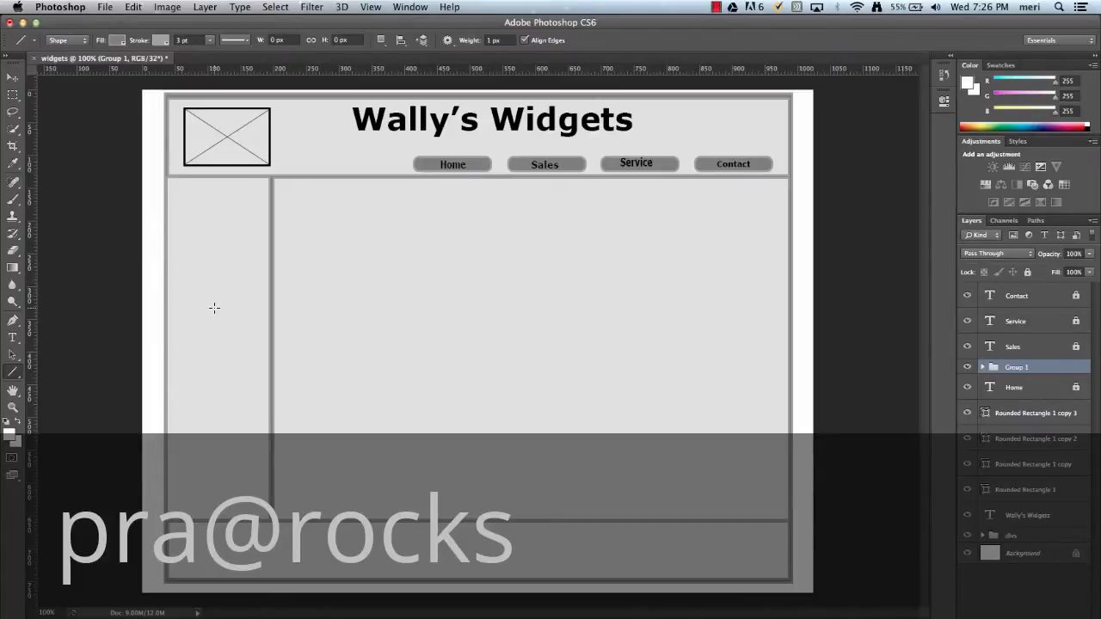
Step: Add a "Link" text layer in Verdana Bold 12 pt near the top of the left sidebar block
{"action": "left_click", "coordinate": [13, 336]}
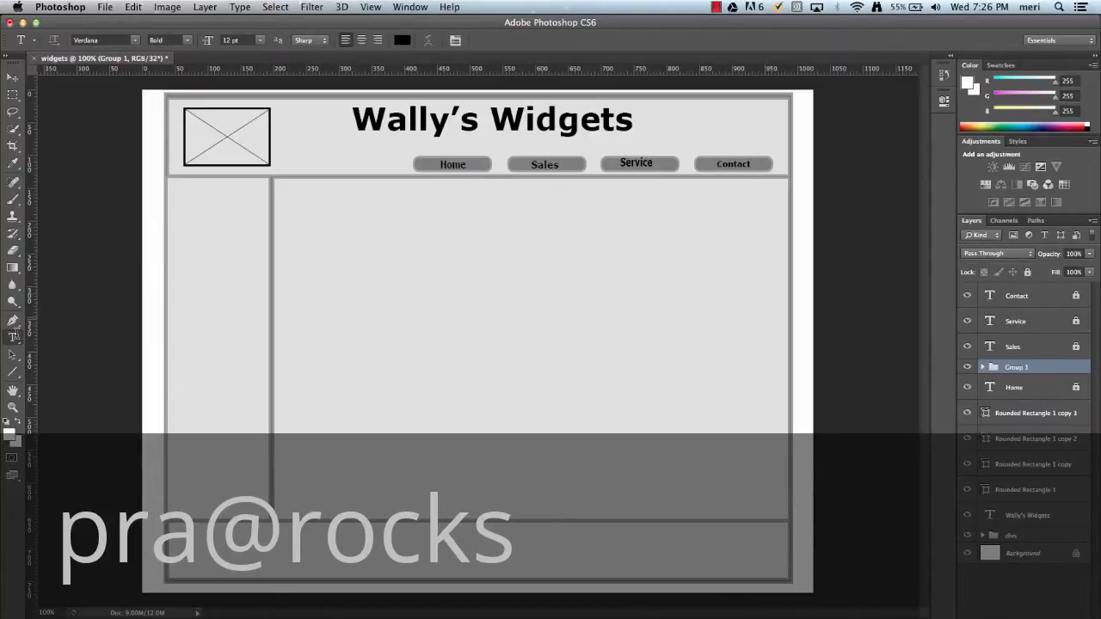
{"action": "left_click", "coordinate": [184, 220]}
{"action": "type", "text": "Link"}
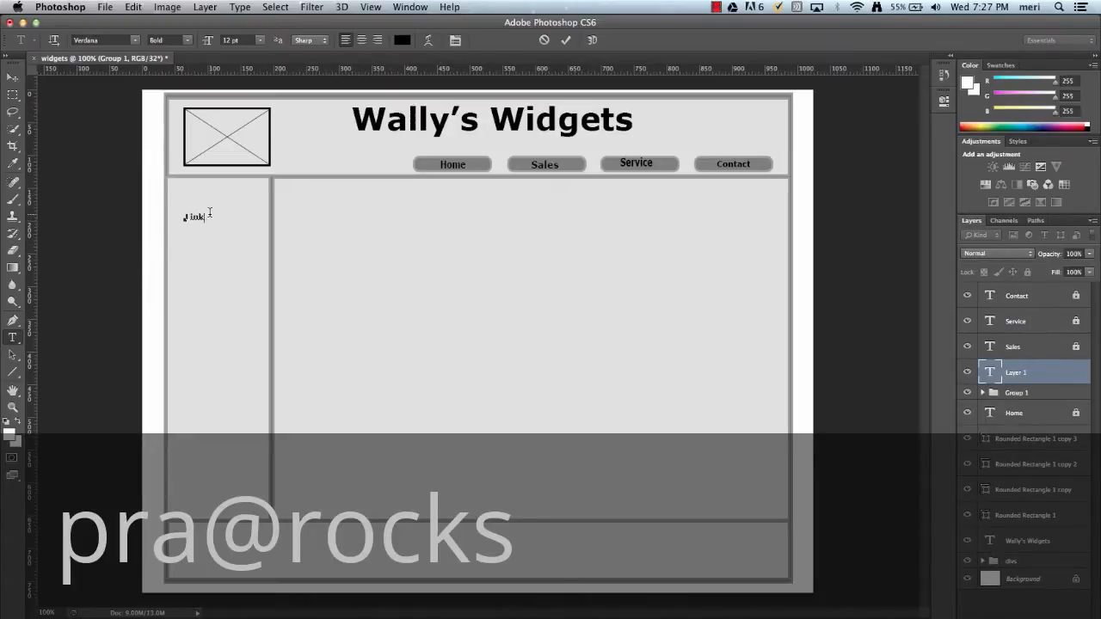
{"action": "left_click_drag", "start_coordinate": [209, 215], "coordinate": [184, 217]}
{"action": "key", "text": "Right"}
Step: Nudge the Link text slightly and scale it to about 225% width and 183% height, applying the transformation
{"action": "left_click", "coordinate": [16, 83]}
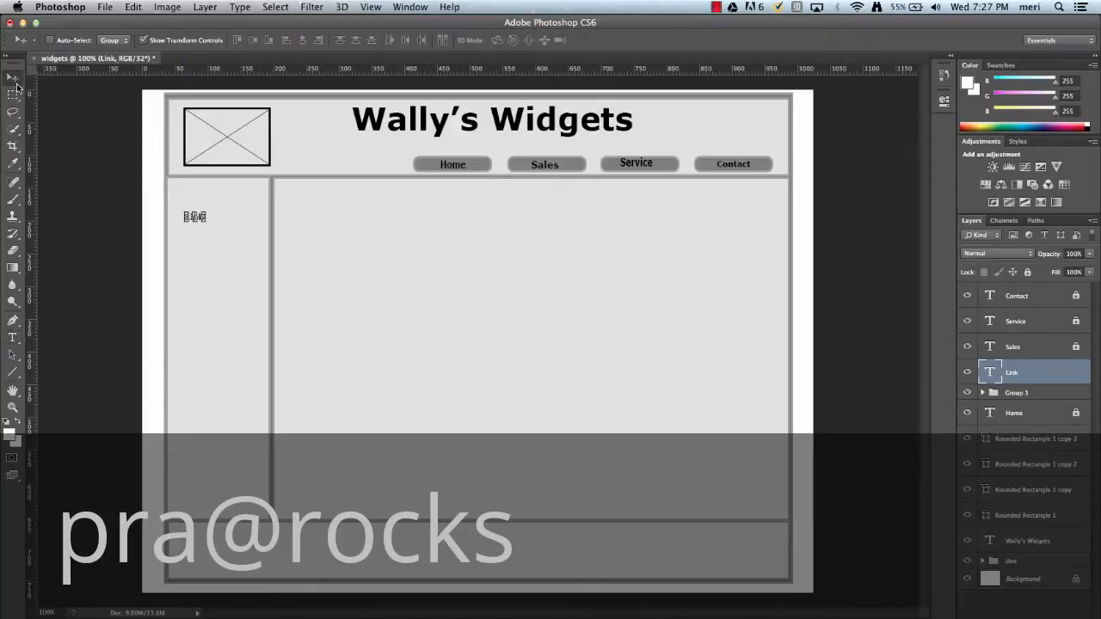
{"action": "left_click_drag", "start_coordinate": [189, 229], "coordinate": [189, 233]}
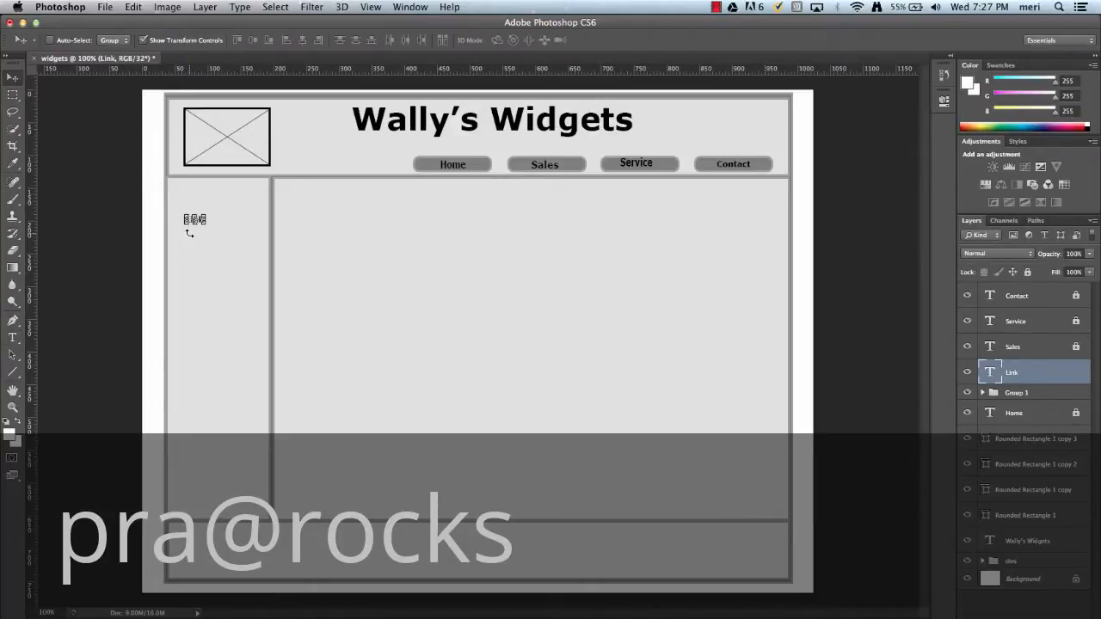
{"action": "key", "text": "Down"}
{"action": "key", "text": "Down"}
{"action": "key", "text": "Down"}
{"action": "key", "text": "Up"}
{"action": "key", "text": "Up"}
{"action": "key", "text": "Up"}
{"action": "key", "text": "Up"}
{"action": "left_click", "coordinate": [208, 219]}
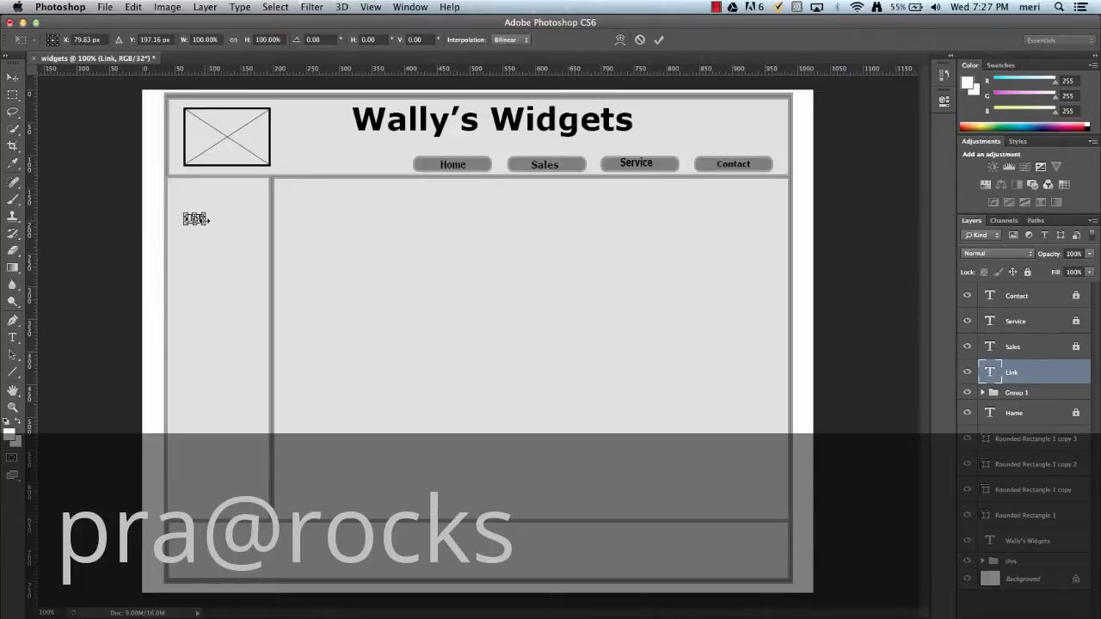
{"action": "left_click_drag", "start_coordinate": [207, 225], "coordinate": [234, 233]}
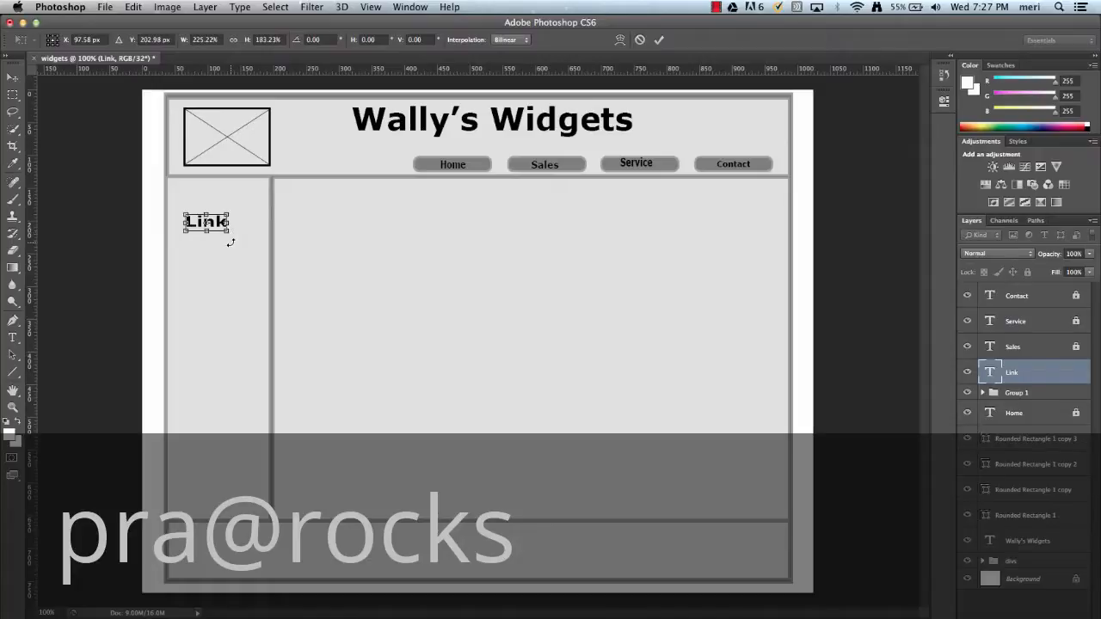
{"action": "left_click", "coordinate": [9, 80]}
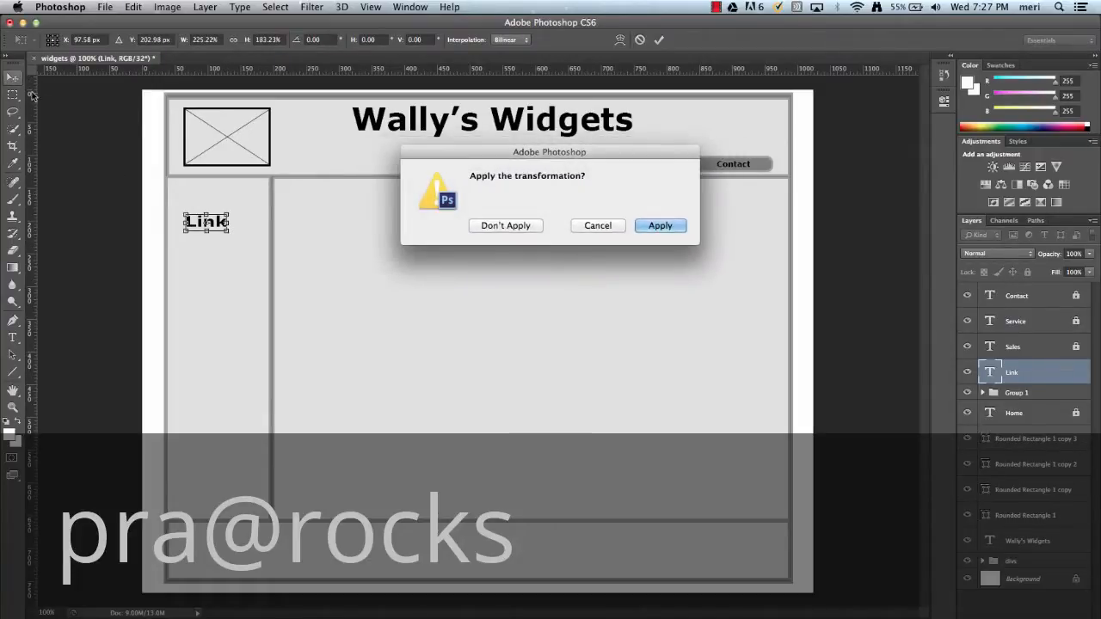
{"action": "left_click", "coordinate": [659, 226]}
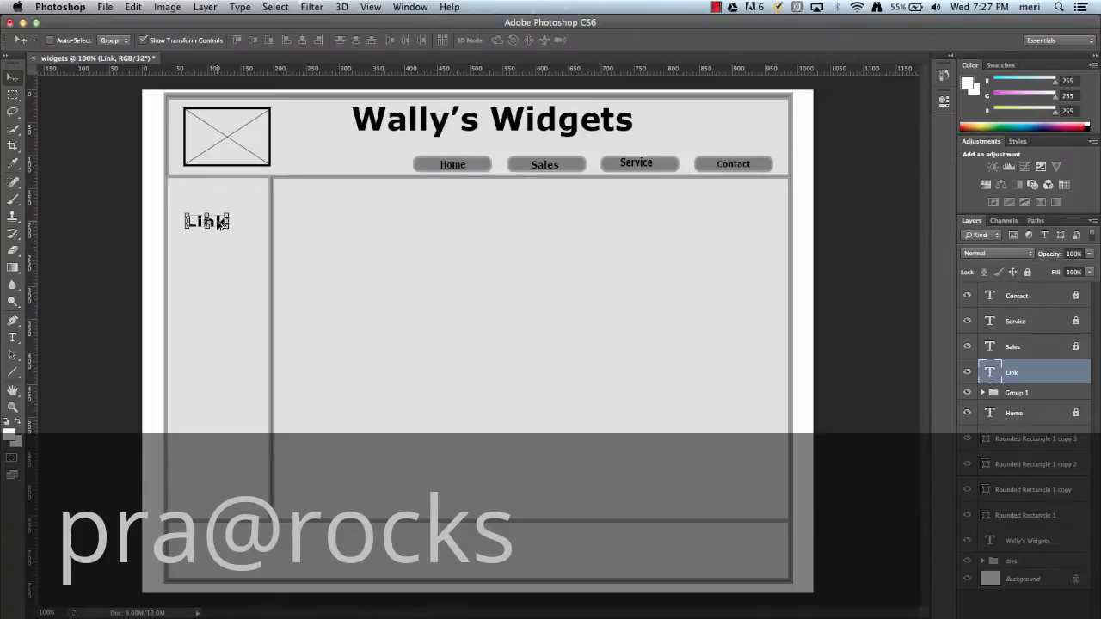
Step: Duplicate the Link text layer and nudge the copy down to form the second sidebar link
{"action": "key", "text": "alt+Down"}
{"action": "key", "text": "Down"}
{"action": "key", "text": "Down"}
{"action": "key", "text": "Down"}
{"action": "key", "text": "Down"}
{"action": "key", "text": "Down"}
{"action": "key", "text": "Down"}
{"action": "key", "text": "Down"}
{"action": "key", "text": "Down"}
{"action": "key", "text": "Down"}
{"action": "key", "text": "Down"}
{"action": "key", "text": "Down"}
{"action": "key", "text": "Down"}
{"action": "key", "text": "Down"}
{"action": "key", "text": "Down"}
{"action": "key", "text": "Down"}
{"action": "key", "text": "Down"}
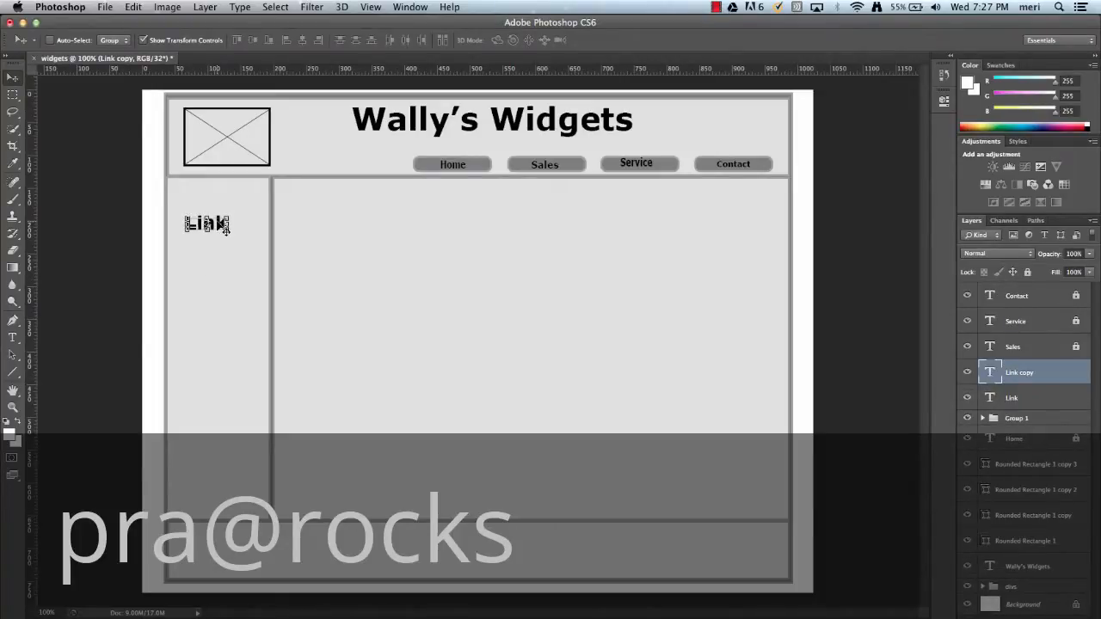
{"action": "key", "text": "Down"}
{"action": "key", "text": "Down"}
{"action": "key", "text": "Down"}
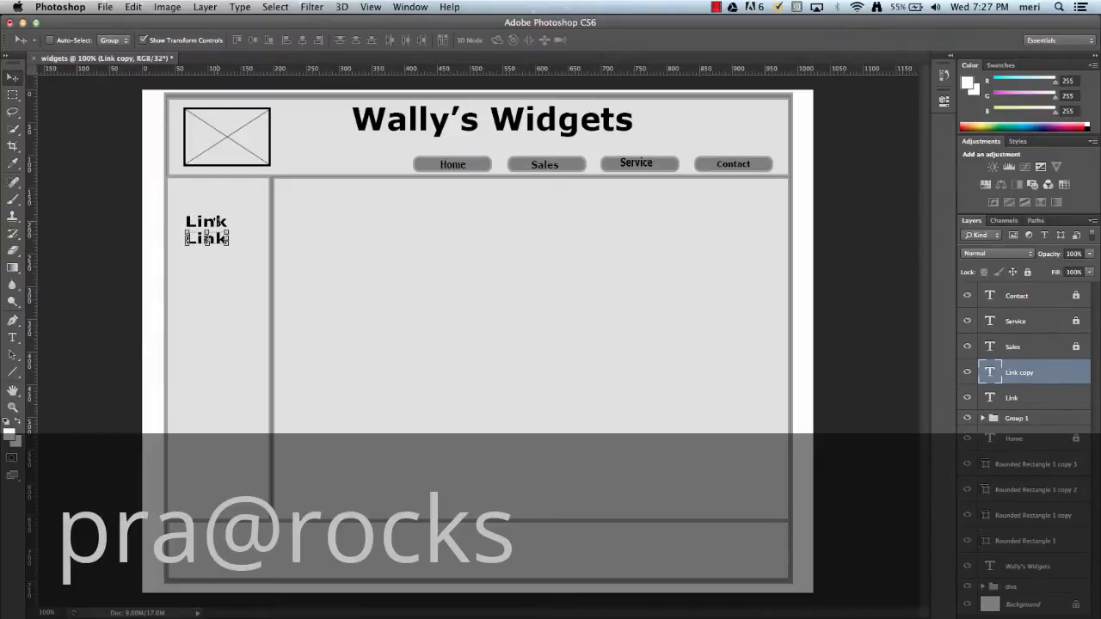
{"action": "key", "text": "Down"}
Step: Duplicate the second sidebar link and nudge the copy straight down to form an evenly spaced third link
{"action": "key", "text": "ctrl+j"}
{"action": "key", "text": "Down"}
{"action": "key", "text": "Down"}
{"action": "key", "text": "Down"}
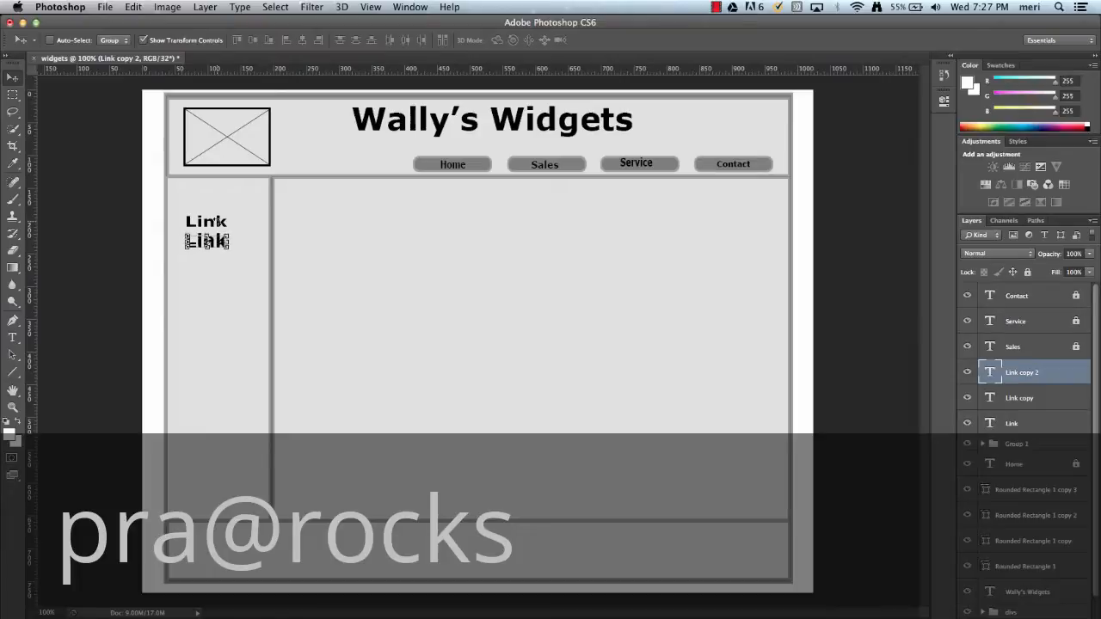
{"action": "key", "text": "Down"}
{"action": "key", "text": "Down"}
{"action": "key", "text": "Down"}
{"action": "key", "text": "Down"}
{"action": "key", "text": "Down"}
{"action": "key", "text": "Down"}
{"action": "key", "text": "Down"}
{"action": "key", "text": "Down"}
{"action": "key", "text": "Down"}
{"action": "key", "text": "Down"}
{"action": "key", "text": "Down"}
{"action": "key", "text": "Down"}
{"action": "key", "text": "Down"}
{"action": "key", "text": "Down"}
{"action": "key", "text": "Down"}
{"action": "key", "text": "Down"}
{"action": "key", "text": "Down"}
{"action": "key", "text": "Down"}
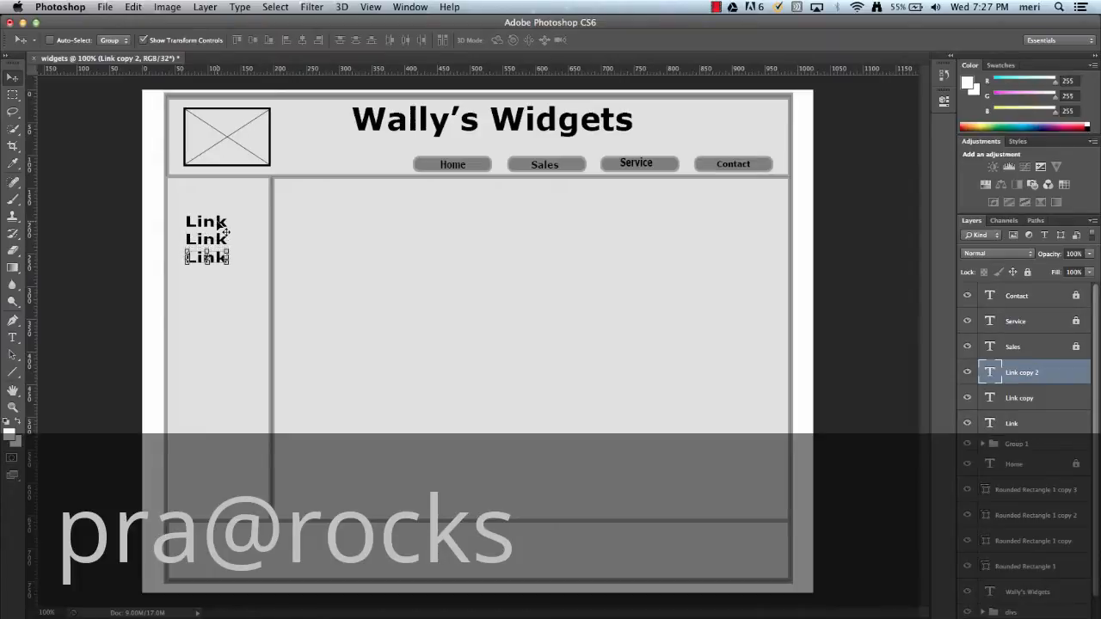
Step: Duplicate the third sidebar link and nudge the copy down at the same spacing as the fourth link
{"action": "key", "text": "ctrl+j"}
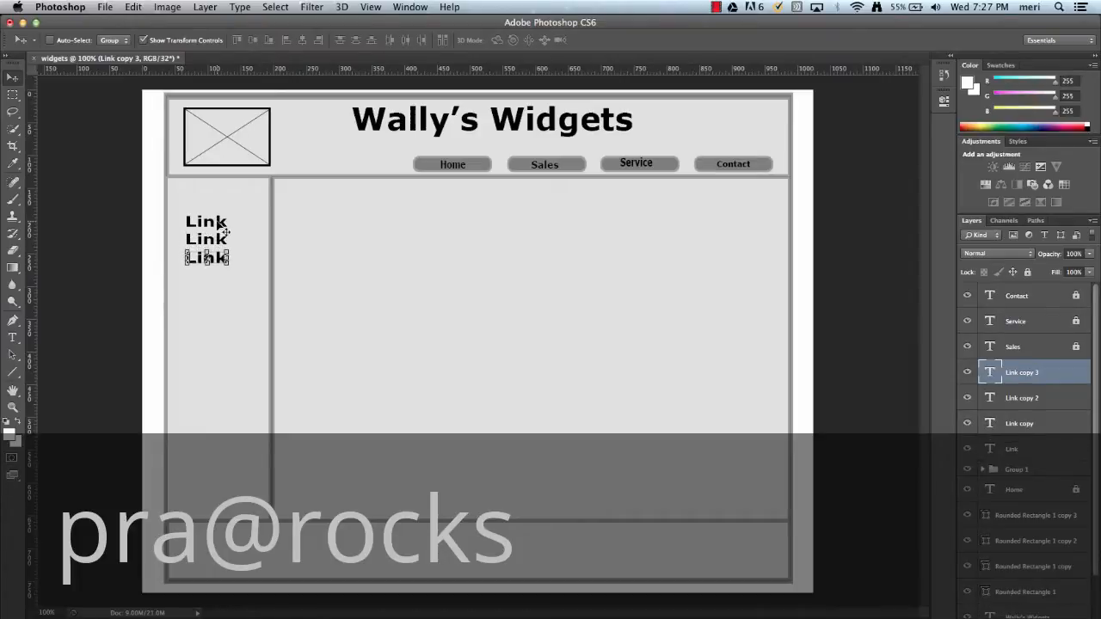
{"action": "key", "text": "Down"}
{"action": "key", "text": "Down"}
{"action": "key", "text": "Down"}
{"action": "key", "text": "Down"}
{"action": "key", "text": "Down"}
{"action": "key", "text": "Down"}
{"action": "key", "text": "Down"}
{"action": "key", "text": "Down"}
{"action": "key", "text": "Down"}
{"action": "key", "text": "Down"}
{"action": "key", "text": "Down"}
{"action": "key", "text": "Down"}
{"action": "key", "text": "Down"}
{"action": "key", "text": "Down"}
{"action": "key", "text": "Down"}
{"action": "key", "text": "Down"}
{"action": "key", "text": "Down"}
{"action": "key", "text": "Down"}
{"action": "key", "text": "Down"}
{"action": "key", "text": "Down"}
{"action": "key", "text": "Down"}
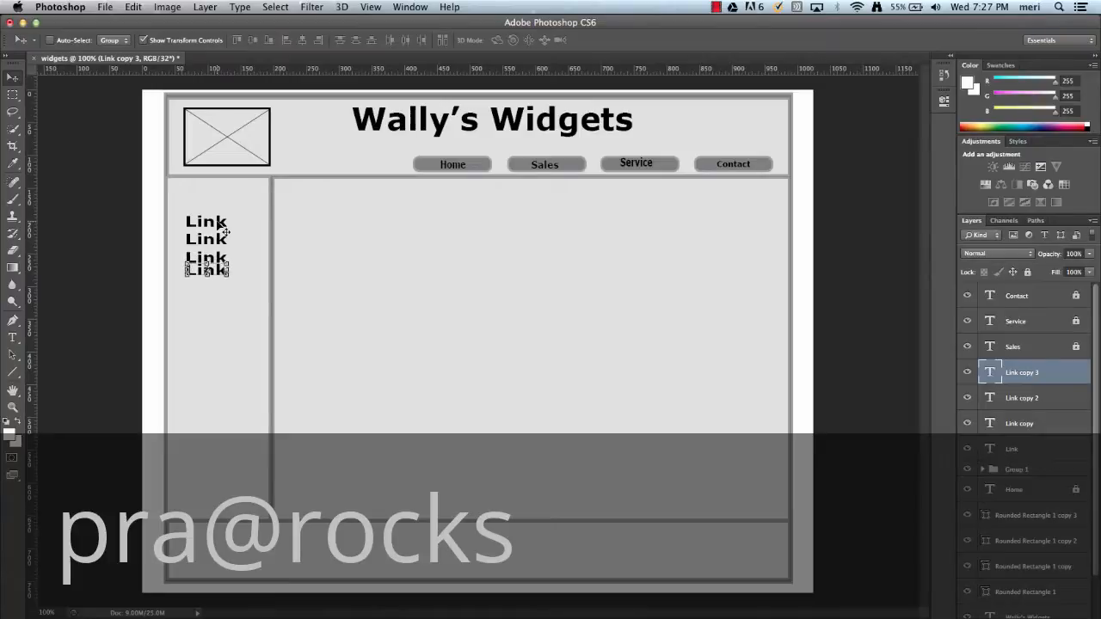
{"action": "key", "text": "Down"}
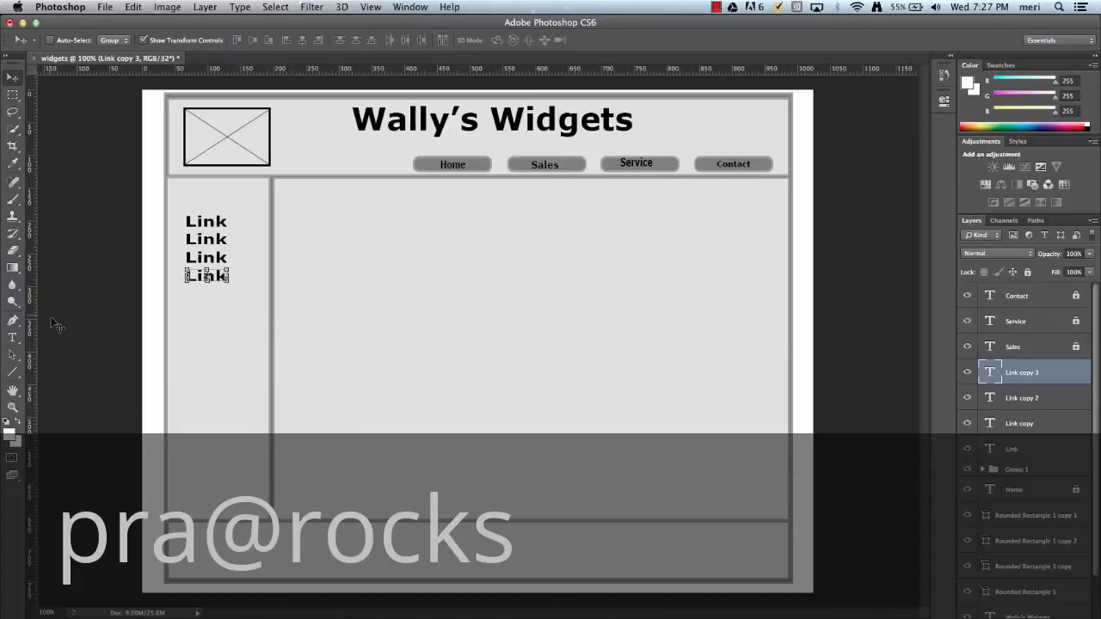
Step: Add a footer text line in Verdana Bold 12 pt with the company name Wally's Widgets and its street address
{"action": "left_click", "coordinate": [12, 341]}
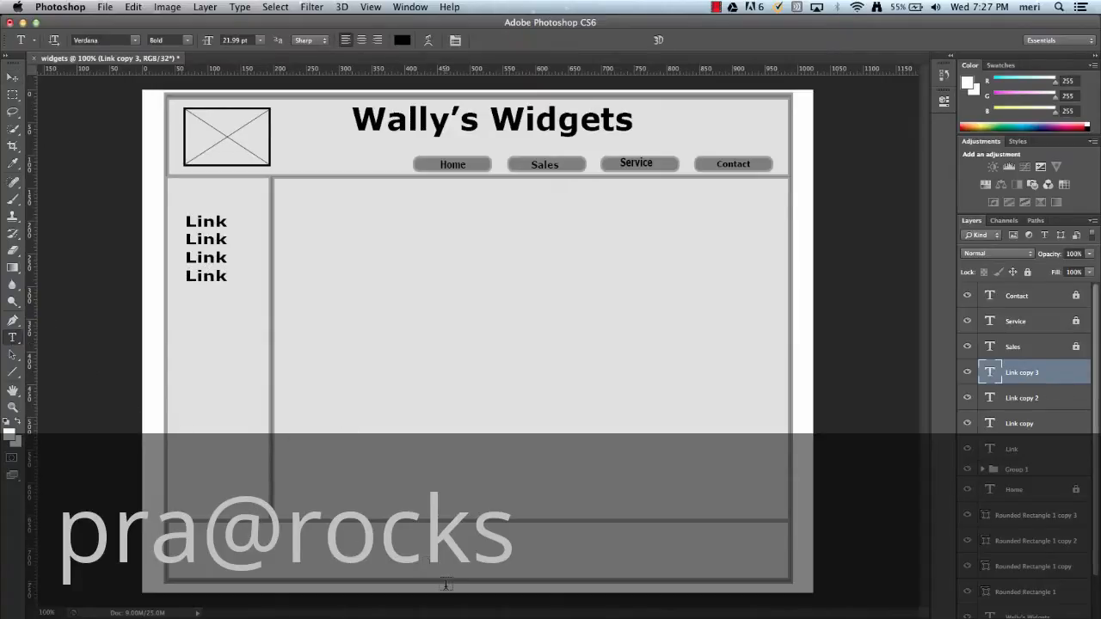
{"action": "left_click", "coordinate": [420, 537]}
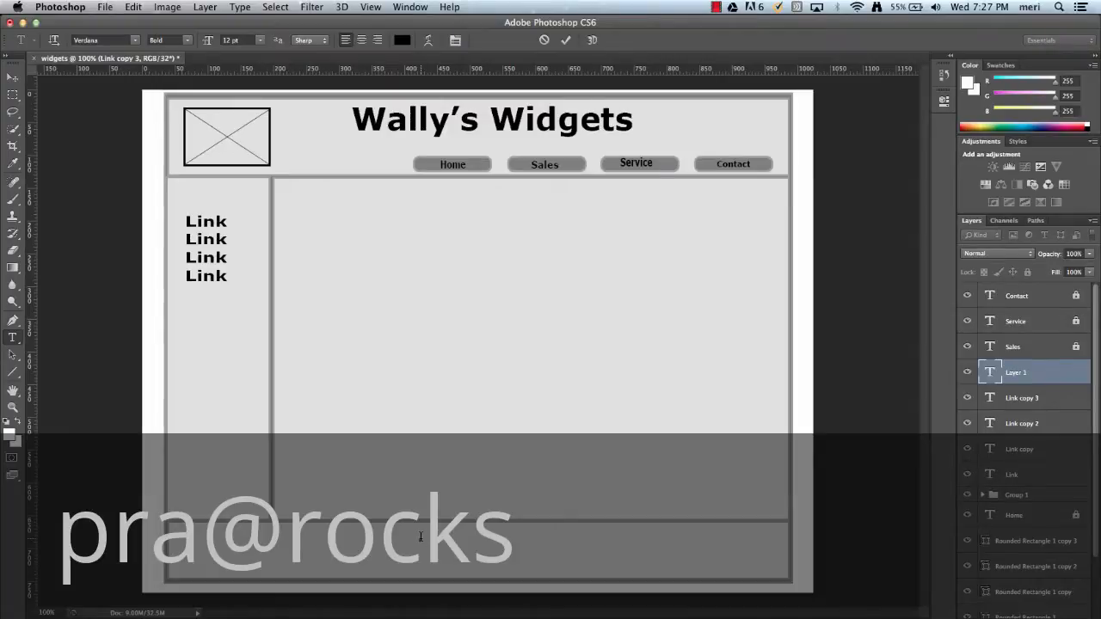
{"action": "type", "text": "w"}
{"action": "type", "text": "ww"}
{"action": "type", "text": " Main Street"}
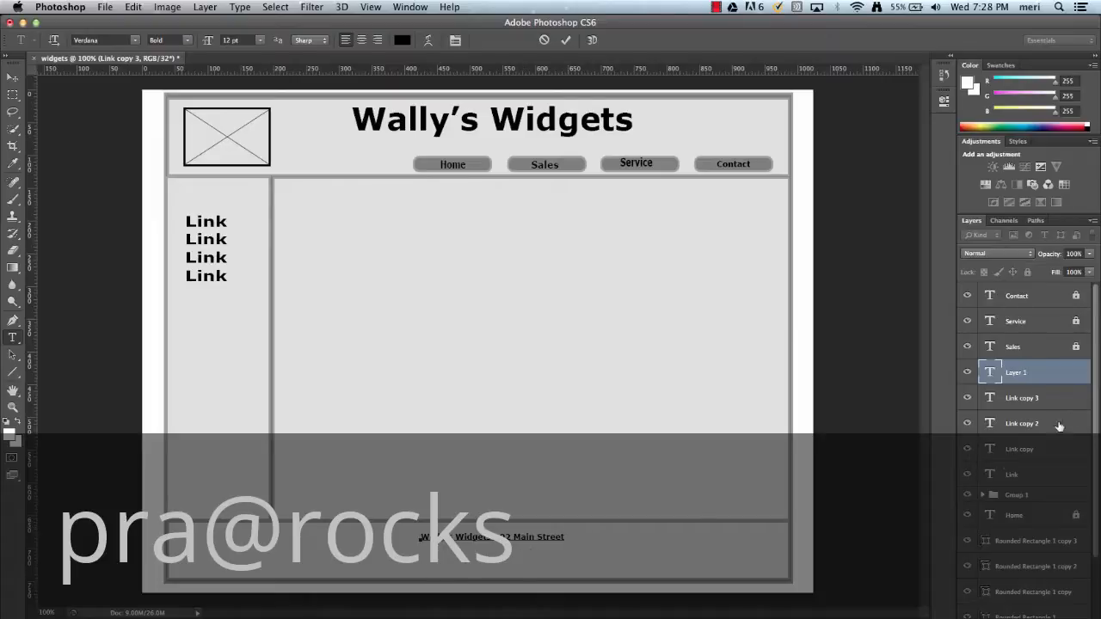
{"action": "key", "text": "super+Return"}
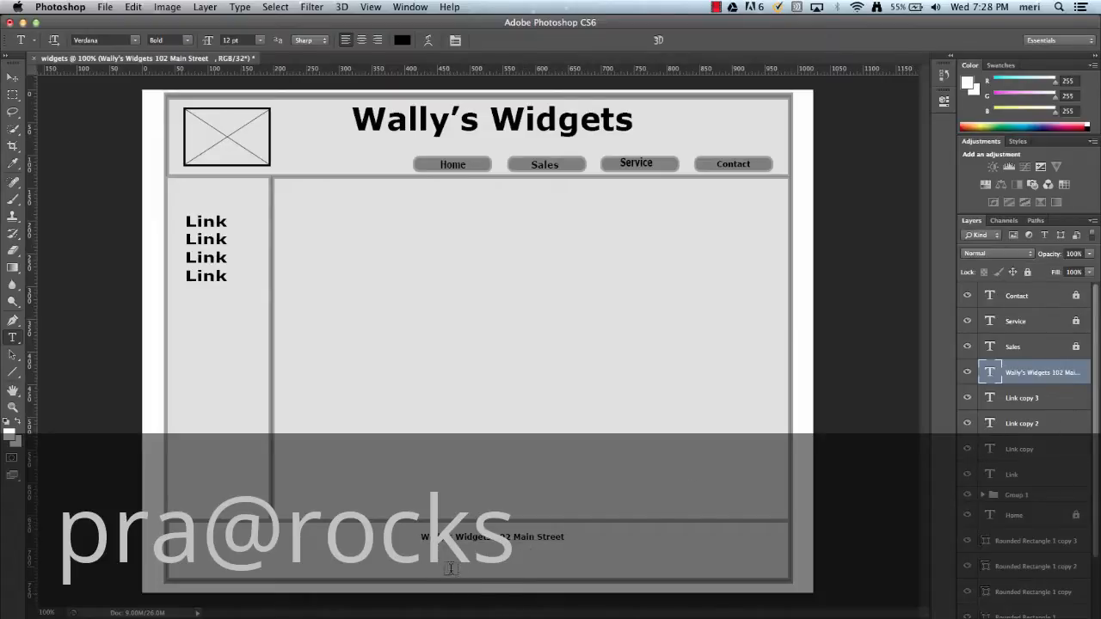
Step: Add a second footer text line with the city, state and ZIP code beneath the company name and street line
{"action": "left_click", "coordinate": [426, 555]}
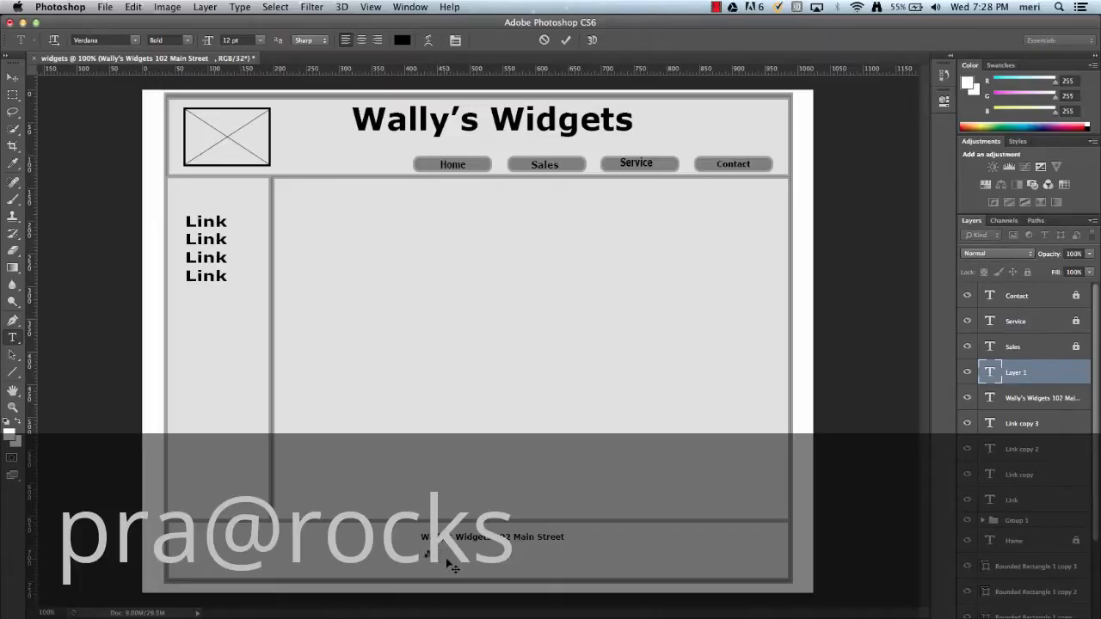
{"action": "type", "text": "Any Town, U"}
{"action": "left_click", "coordinate": [984, 521]}
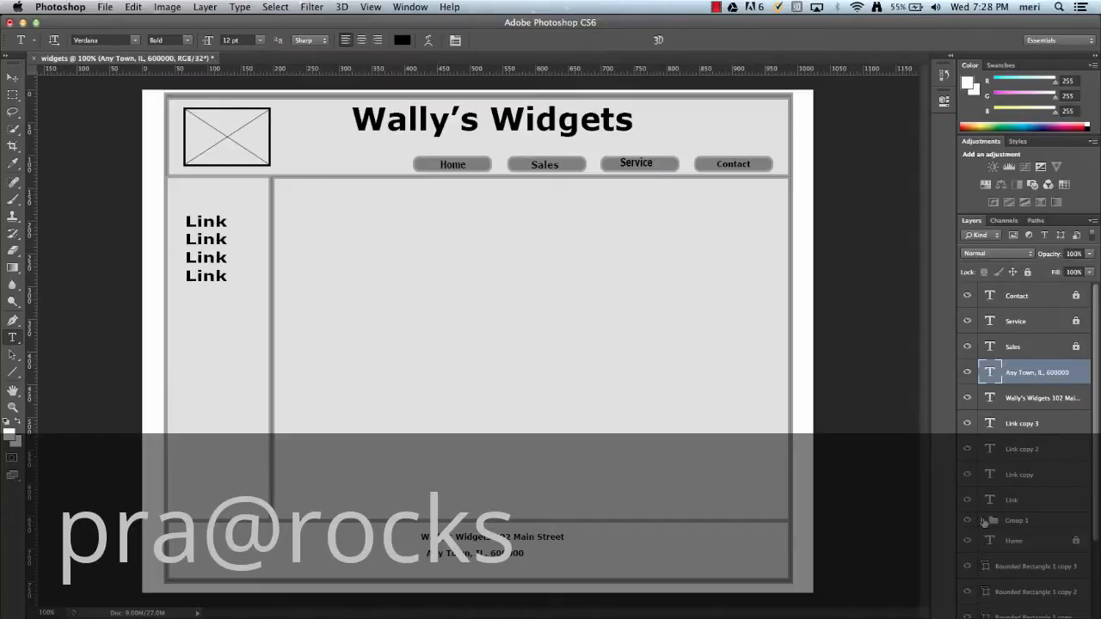
Step: Duplicate the Group 1 layer group that holds the header image placeholder
{"action": "left_click", "coordinate": [995, 521]}
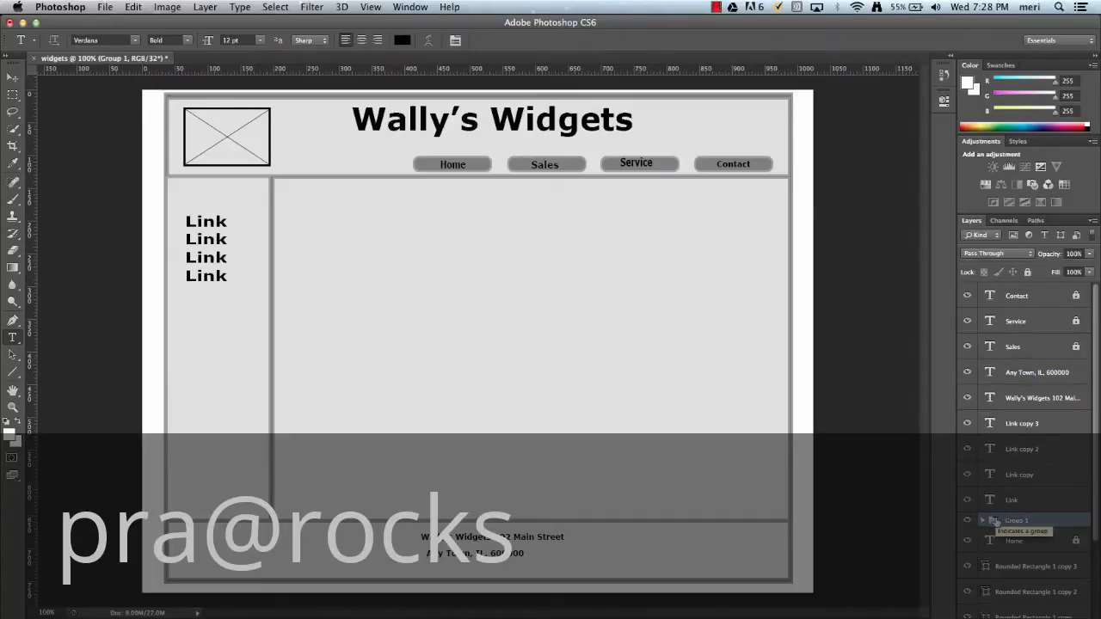
{"action": "scroll", "coordinate": [996, 521], "scroll_direction": "down", "scroll_amount": 1}
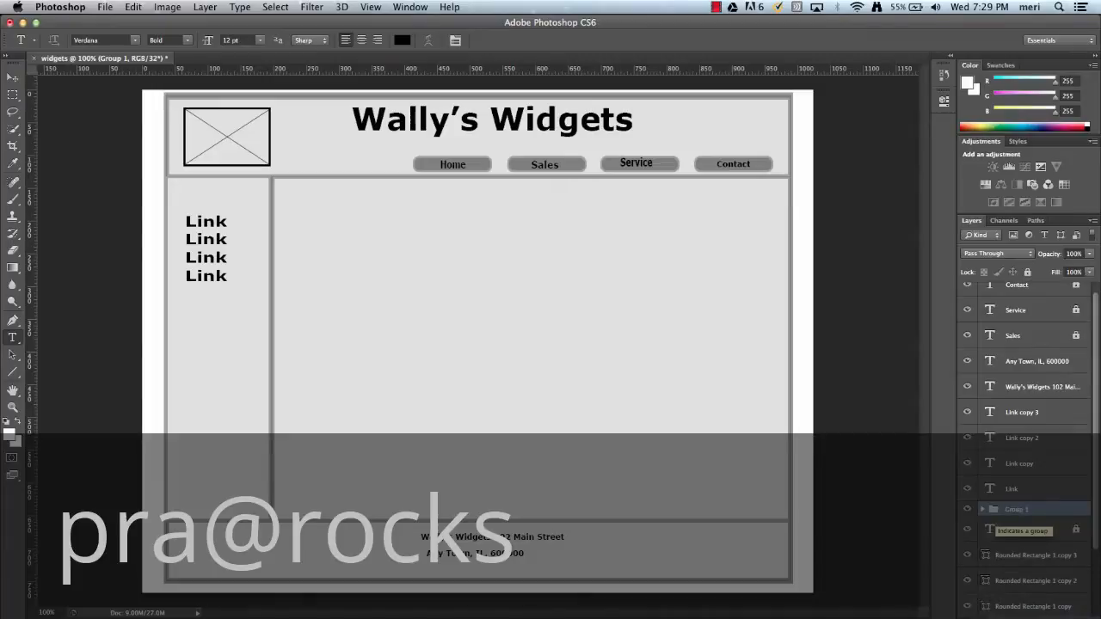
{"action": "key", "text": "super+j"}
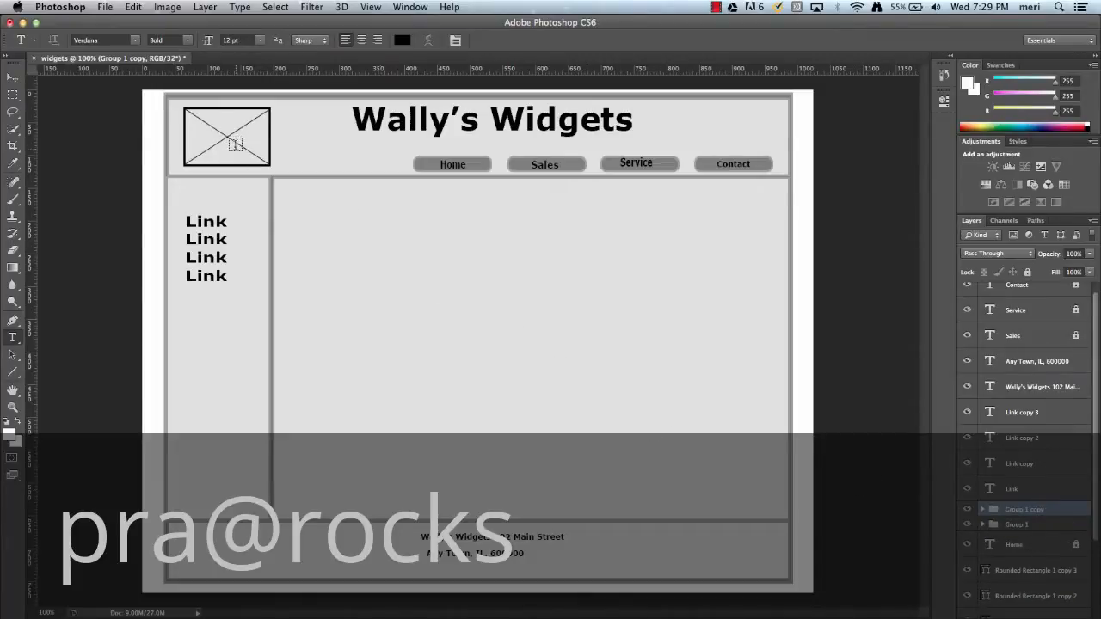
Step: Move the copied placeholder group down and right off the original to X 138.5 px, Y 90 px and apply the transformation
{"action": "left_click", "coordinate": [13, 78]}
{"action": "key", "text": "ctrl+t"}
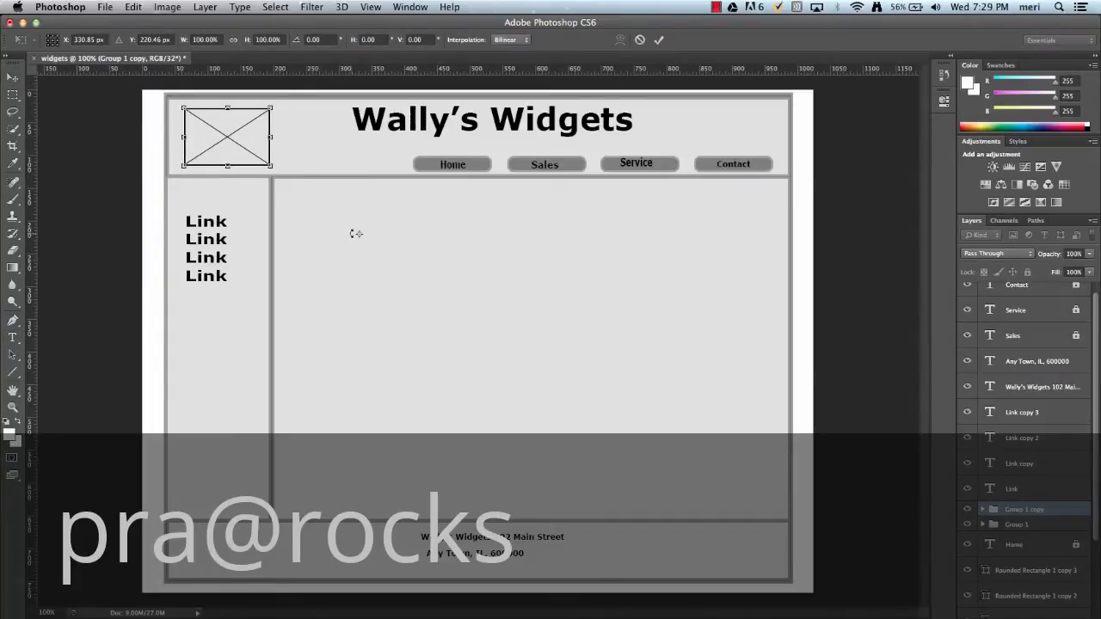
{"action": "key", "text": "super+z"}
{"action": "key", "text": "Down"}
{"action": "key", "text": "Down"}
{"action": "key", "text": "Down"}
{"action": "key", "text": "Down"}
{"action": "key", "text": "Down"}
{"action": "key", "text": "Down"}
{"action": "key", "text": "Down"}
{"action": "key", "text": "Down"}
{"action": "key", "text": "Down"}
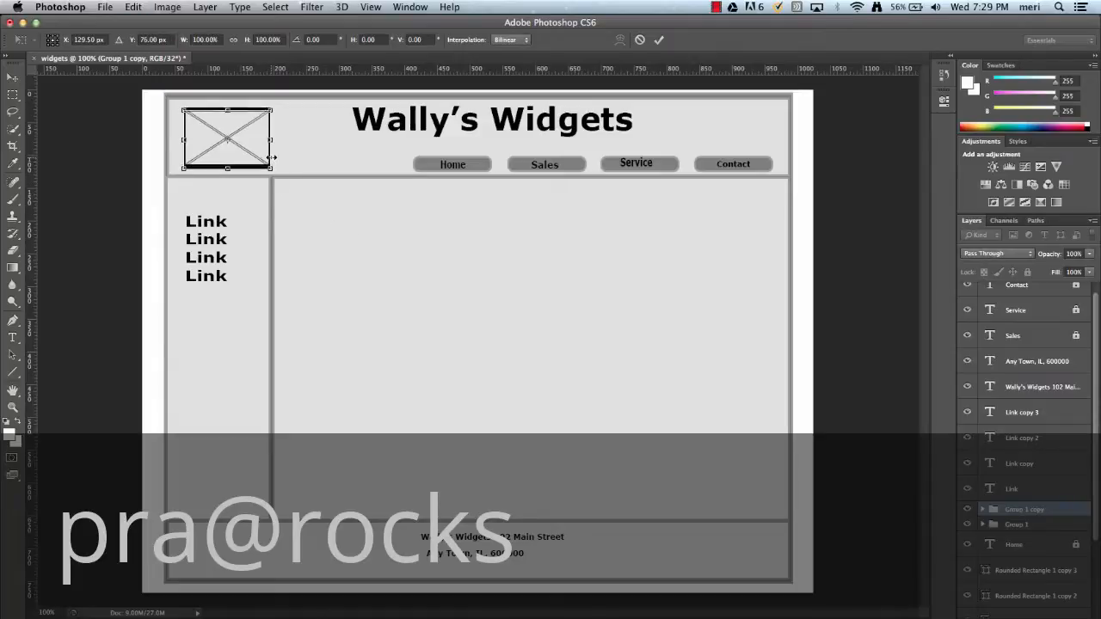
{"action": "key", "text": "Down"}
{"action": "key", "text": "Down"}
{"action": "key", "text": "Down"}
{"action": "key", "text": "Down"}
{"action": "key", "text": "Down"}
{"action": "key", "text": "Down"}
{"action": "key", "text": "Down"}
{"action": "key", "text": "Down"}
{"action": "key", "text": "Down"}
{"action": "key", "text": "Right"}
{"action": "key", "text": "Right"}
{"action": "key", "text": "Right"}
{"action": "key", "text": "Right"}
{"action": "key", "text": "Right"}
{"action": "key", "text": "Right"}
{"action": "key", "text": "Right"}
{"action": "key", "text": "Right"}
{"action": "key", "text": "Right"}
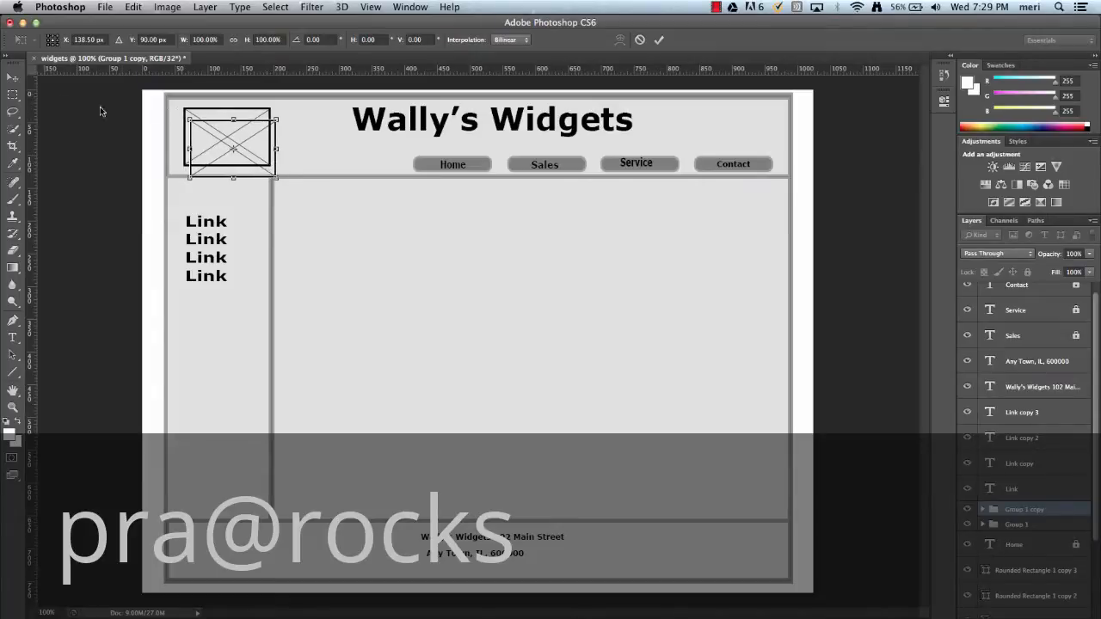
{"action": "left_click", "coordinate": [12, 77]}
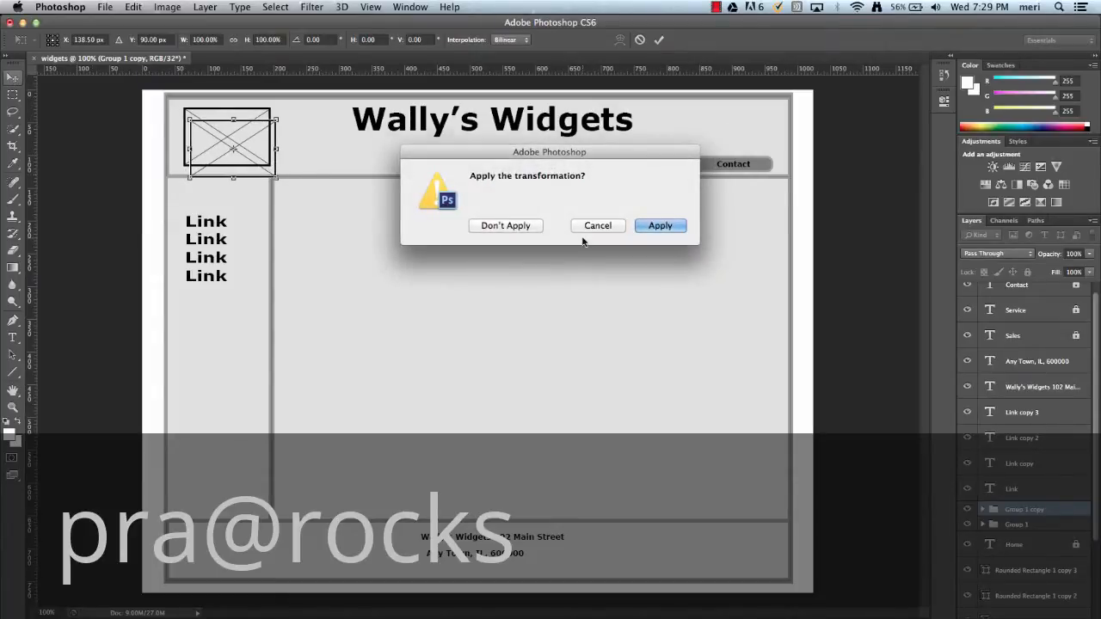
{"action": "left_click", "coordinate": [671, 229]}
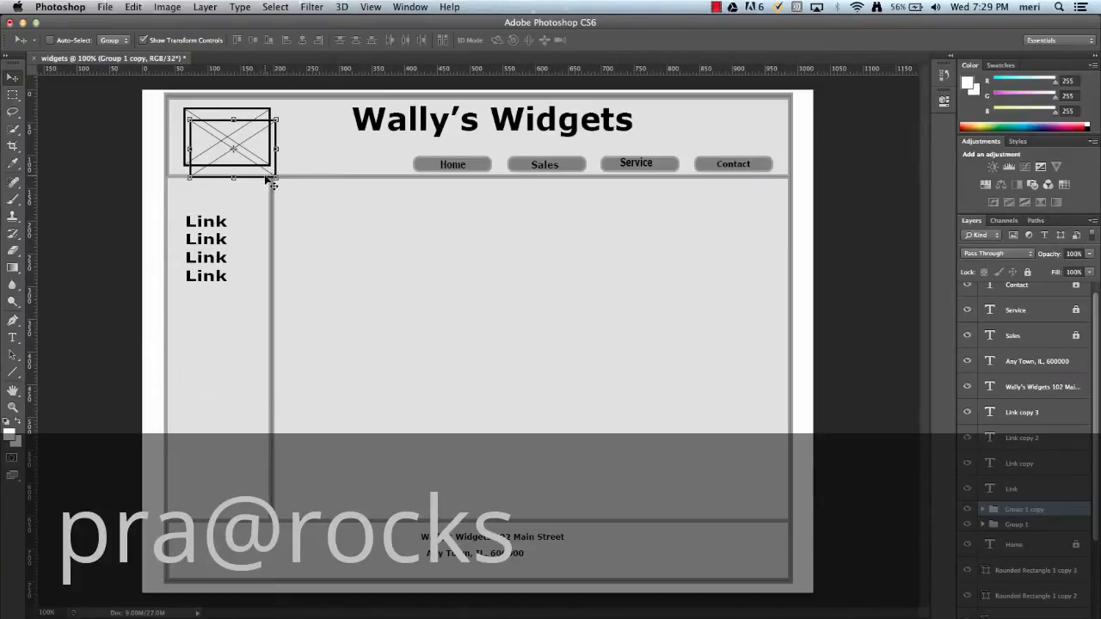
Step: Scale the placeholder copy to about 188% width and 200% height in the content area's upper left, at X 349 px, Y 245 px
{"action": "left_click_drag", "start_coordinate": [268, 178], "coordinate": [450, 306]}
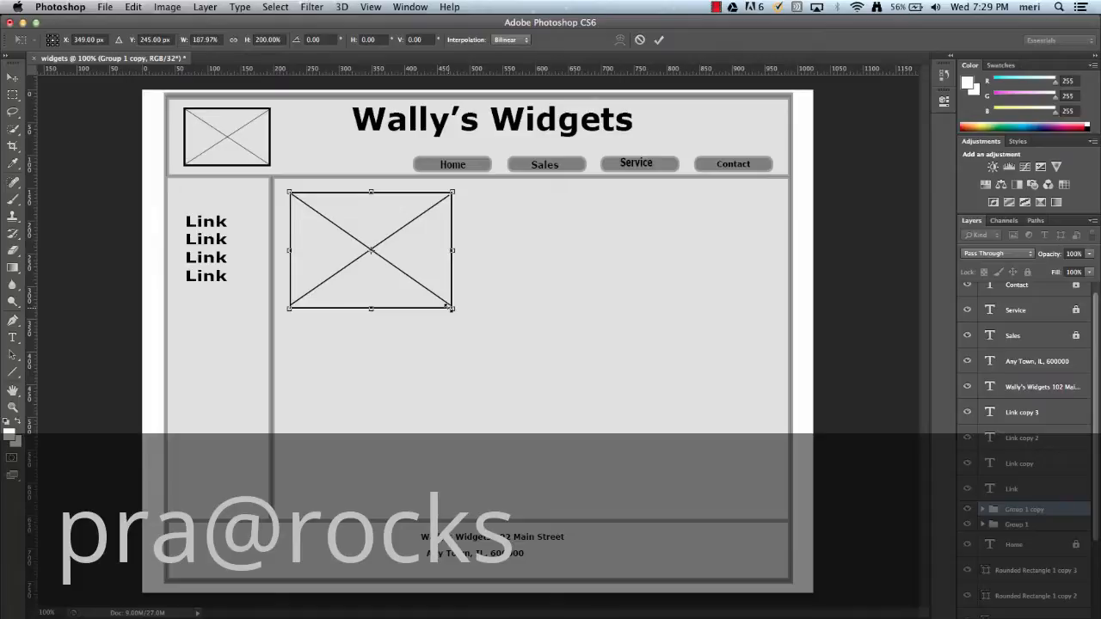
{"action": "key", "text": "Down"}
{"action": "key", "text": "Down"}
{"action": "key", "text": "Down"}
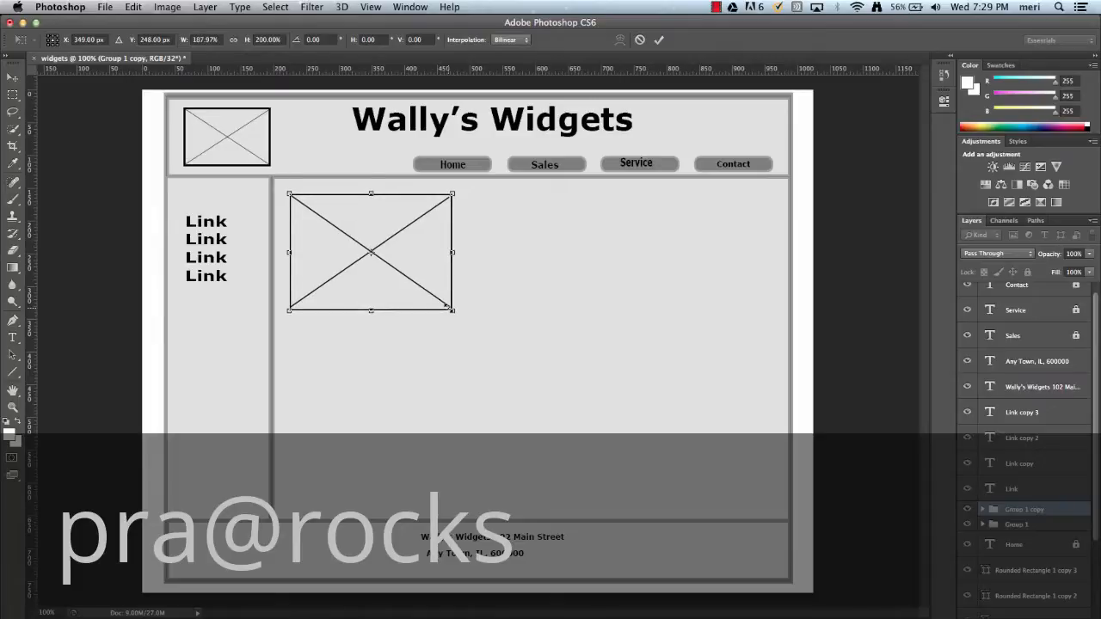
{"action": "key", "text": "Up"}
{"action": "key", "text": "Up"}
{"action": "key", "text": "Up"}
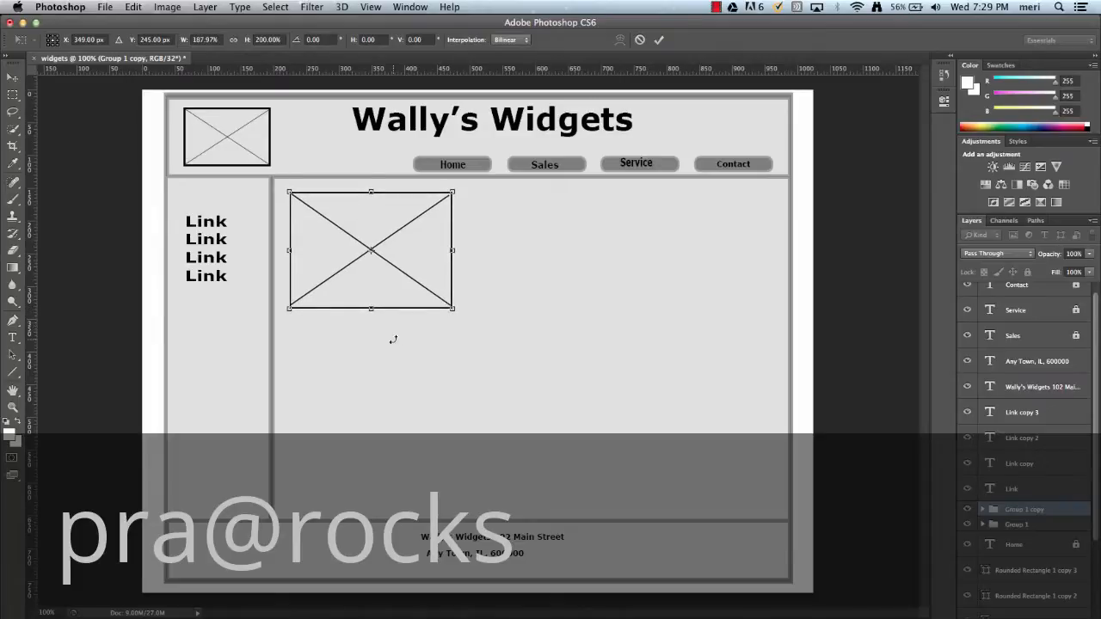
{"action": "left_click", "coordinate": [13, 78]}
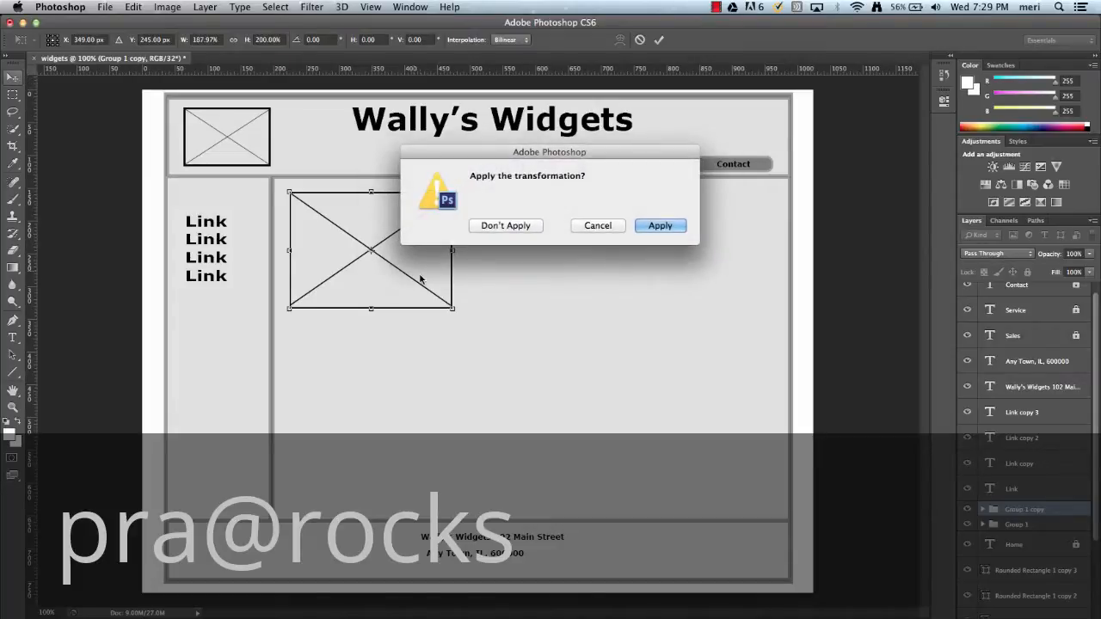
{"action": "left_click", "coordinate": [656, 228]}
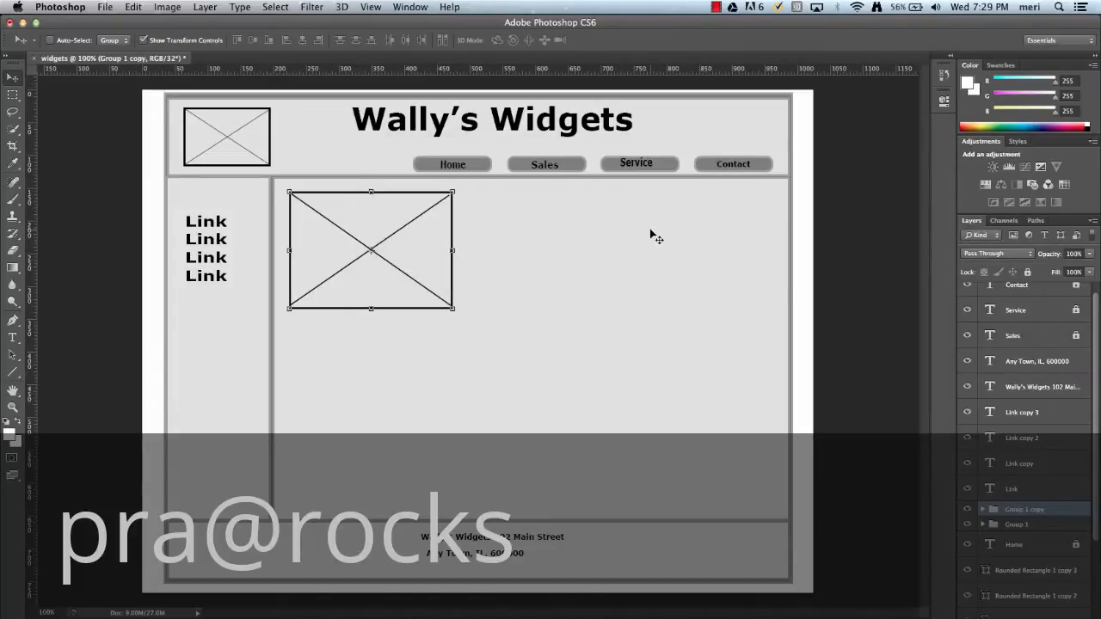
Step: Duplicate the large image placeholder and move the copy directly below it in the content area with a gap between them
{"action": "key", "text": "alt+Down"}
{"action": "key", "text": "Down"}
{"action": "key", "text": "Down"}
{"action": "key", "text": "Down"}
{"action": "key", "text": "Down"}
{"action": "key", "text": "Down"}
{"action": "key", "text": "Down"}
{"action": "key", "text": "Down"}
{"action": "key", "text": "Down"}
{"action": "key", "text": "Down"}
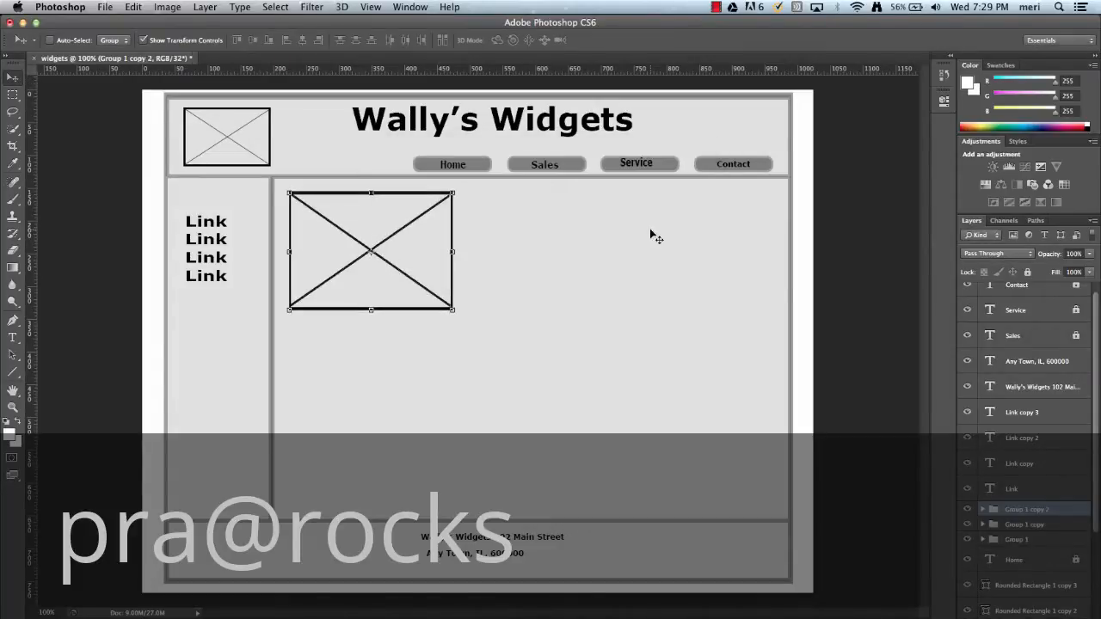
{"action": "key", "text": "Down"}
{"action": "key", "text": "Down"}
{"action": "key", "text": "Down"}
{"action": "key", "text": "Down"}
{"action": "key", "text": "Down"}
{"action": "key", "text": "Down"}
{"action": "key", "text": "Down"}
{"action": "key", "text": "Down"}
{"action": "key", "text": "Down"}
{"action": "key", "text": "Down"}
{"action": "key", "text": "Down"}
{"action": "key", "text": "Down"}
{"action": "key", "text": "Down"}
{"action": "key", "text": "Down"}
{"action": "key", "text": "Down"}
{"action": "key", "text": "Down"}
{"action": "key", "text": "Down"}
{"action": "key", "text": "Down"}
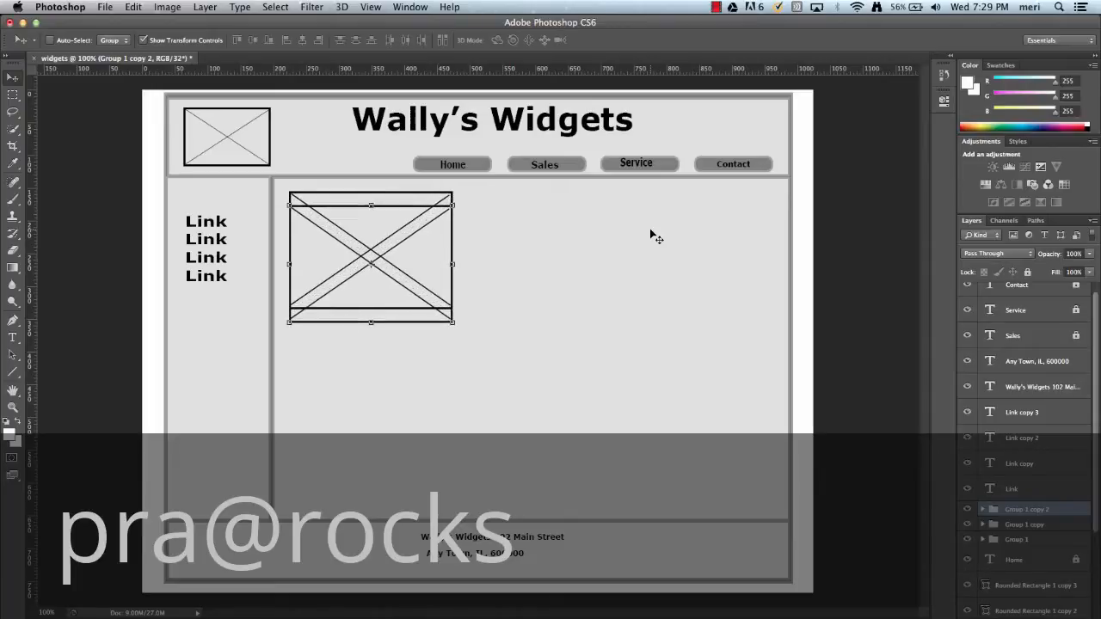
{"action": "key", "text": "Down"}
{"action": "key", "text": "Down"}
{"action": "key", "text": "Down"}
{"action": "key", "text": "Down"}
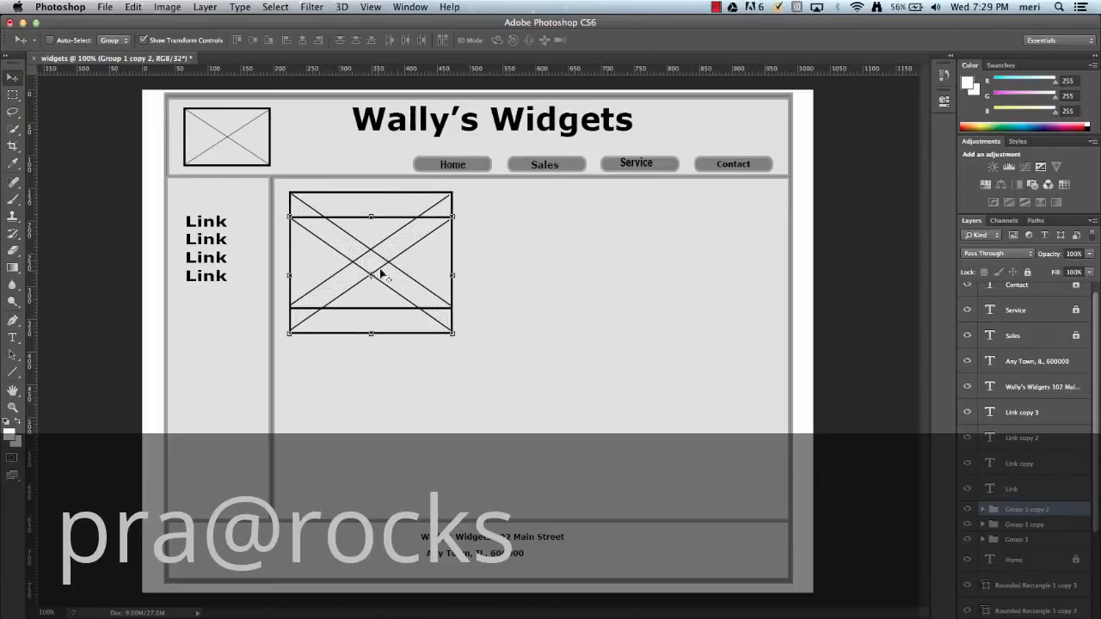
{"action": "left_click_drag", "start_coordinate": [381, 304], "coordinate": [388, 424]}
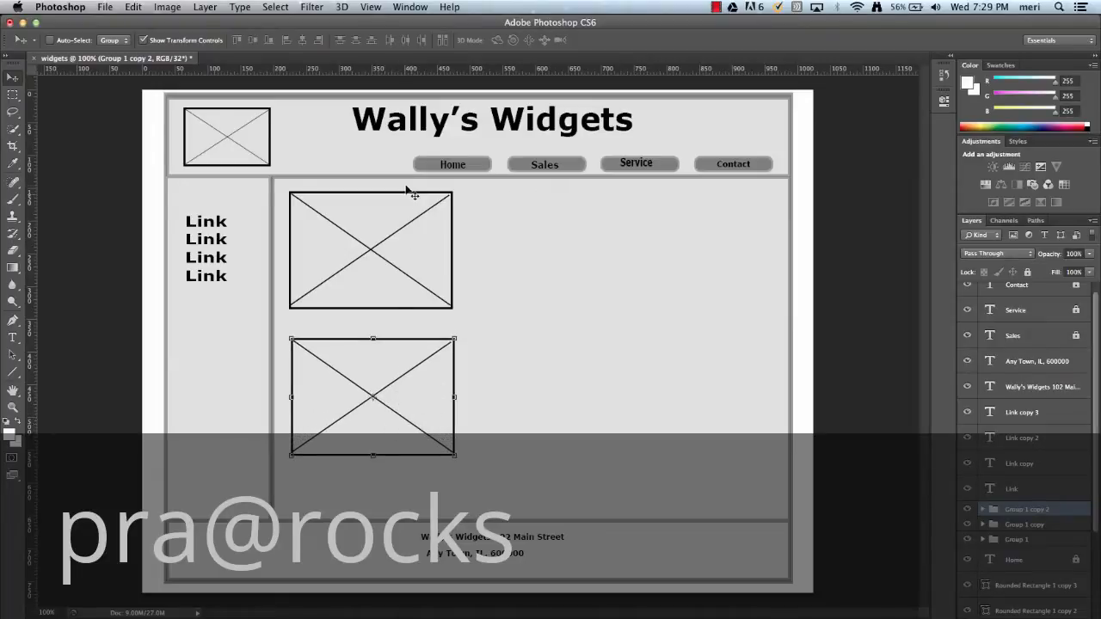
Step: Draw a horizontal line about 440 px wide beside the upper image placeholder with the Line tool at 6.08 pt stroke
{"action": "left_click", "coordinate": [13, 371]}
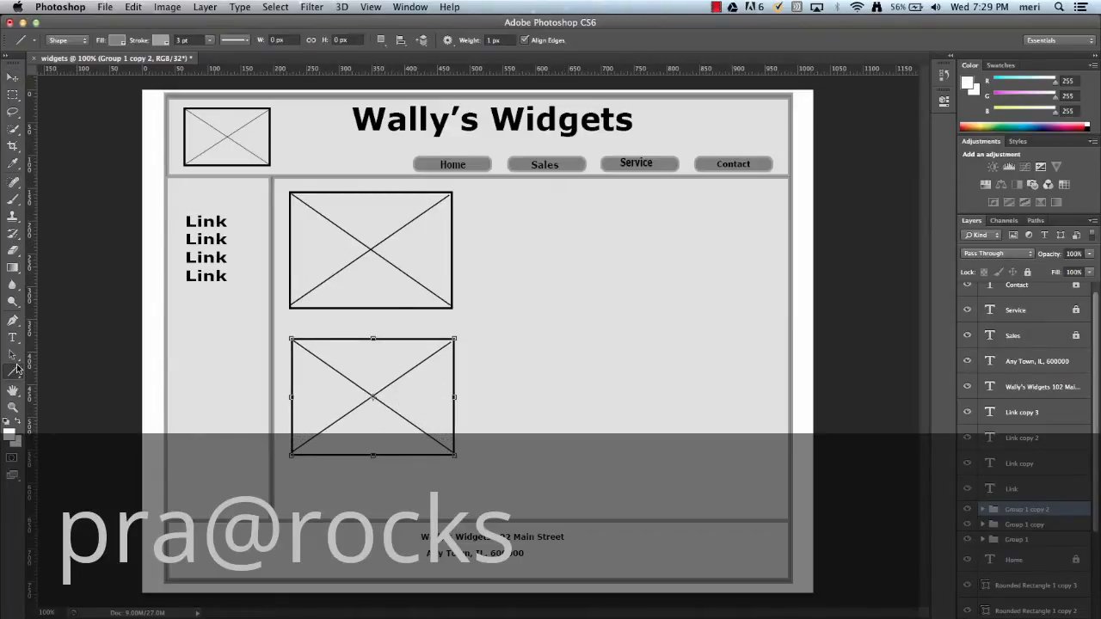
{"action": "left_click", "coordinate": [209, 43]}
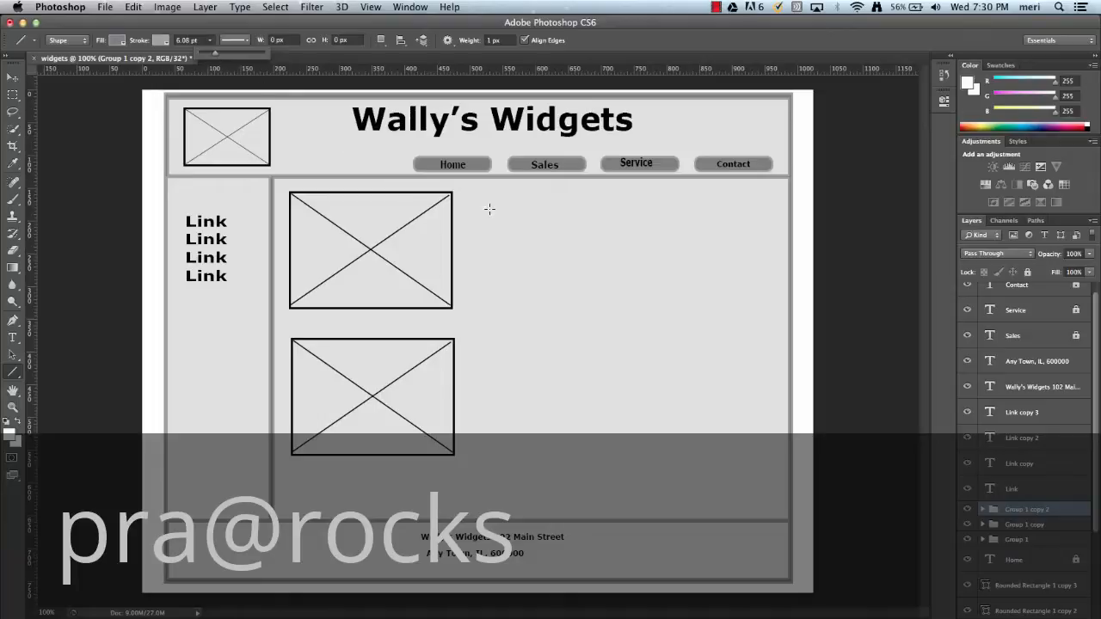
{"action": "left_click_drag", "start_coordinate": [473, 205], "coordinate": [759, 207]}
{"action": "key", "text": "super+z"}
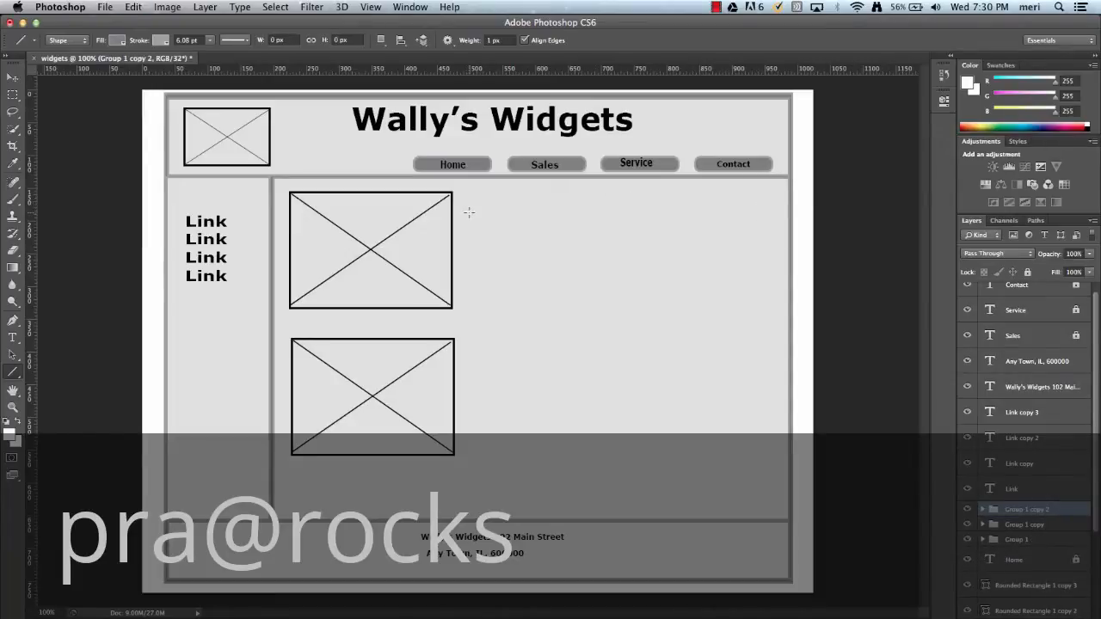
{"action": "left_click_drag", "start_coordinate": [469, 211], "coordinate": [758, 239]}
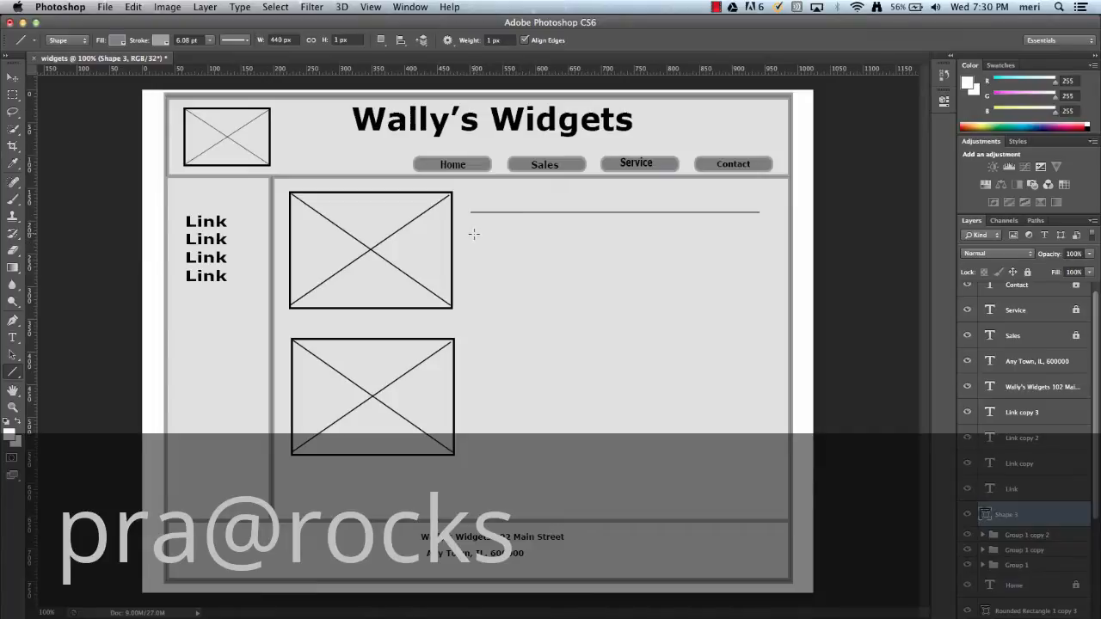
Step: Draw four more horizontal lines of varying length below the first line as placeholder text beside the upper image
{"action": "left_click_drag", "start_coordinate": [474, 234], "coordinate": [691, 253]}
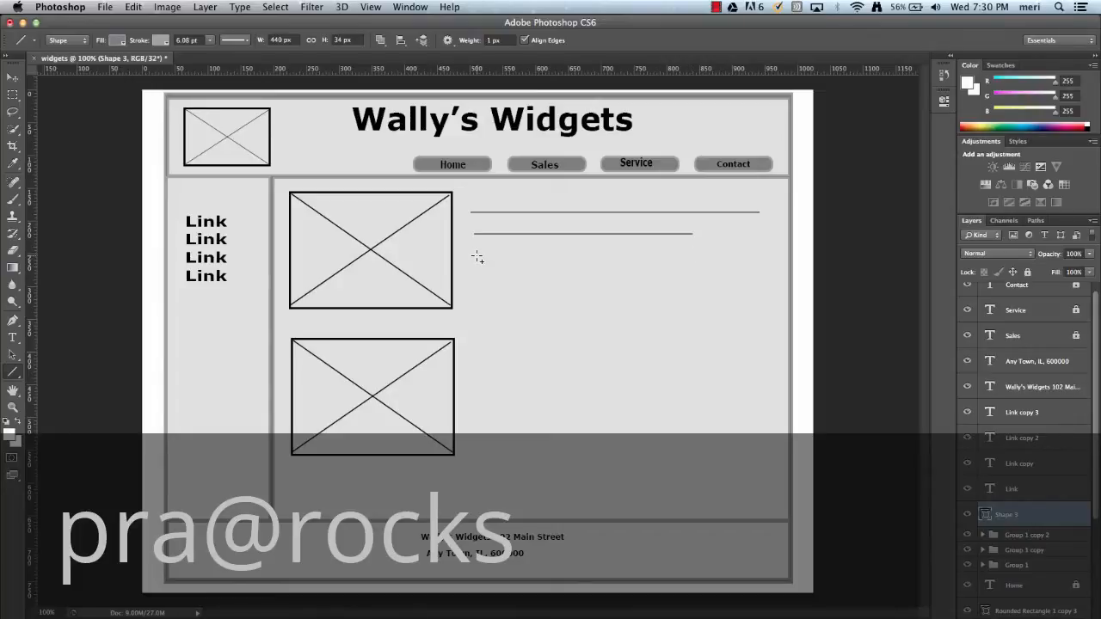
{"action": "left_click_drag", "start_coordinate": [478, 257], "coordinate": [726, 255]}
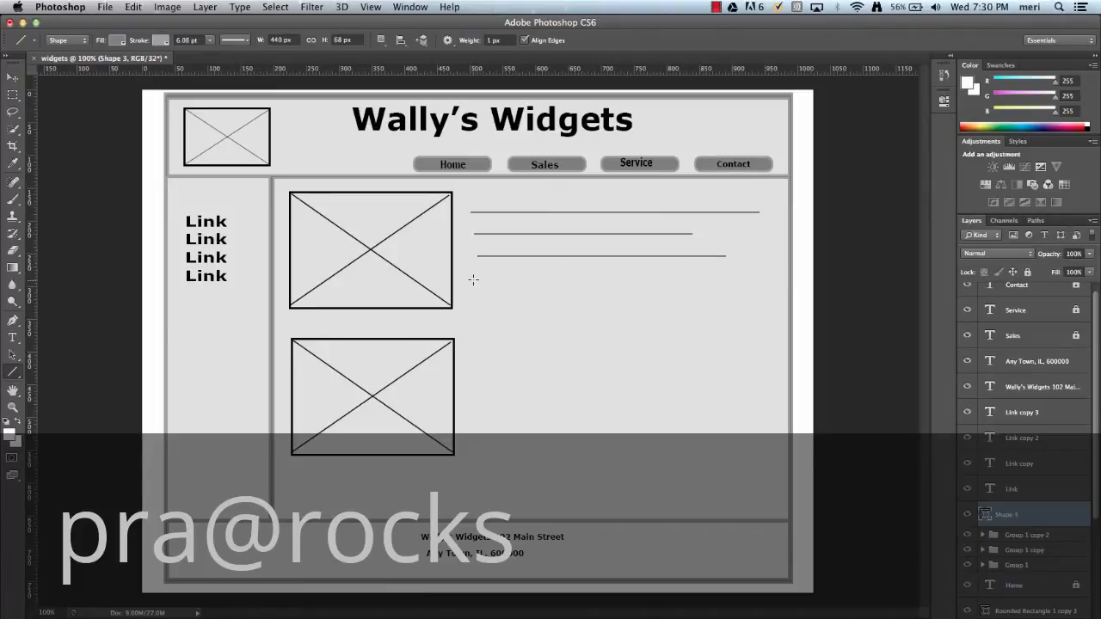
{"action": "left_click_drag", "start_coordinate": [475, 282], "coordinate": [749, 290]}
{"action": "left_click_drag", "start_coordinate": [480, 301], "coordinate": [738, 310]}
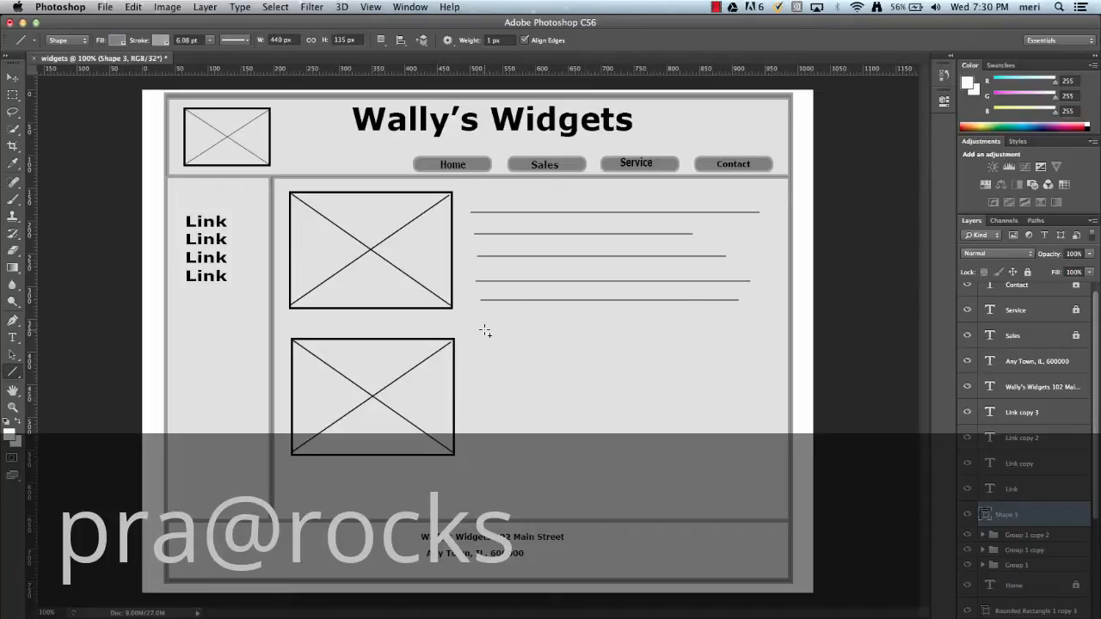
Step: Continue the placeholder text with five horizontal lines of varying length beside the lower image placeholder
{"action": "left_click_drag", "start_coordinate": [487, 329], "coordinate": [744, 341]}
{"action": "left_click_drag", "start_coordinate": [478, 352], "coordinate": [743, 362]}
{"action": "left_click_drag", "start_coordinate": [483, 376], "coordinate": [712, 377]}
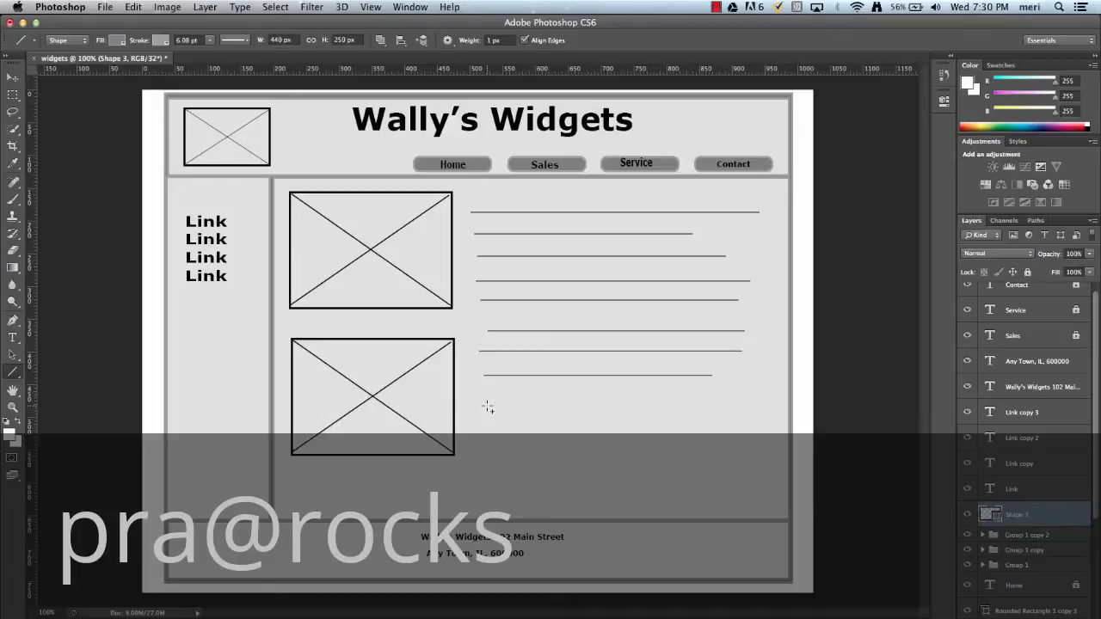
{"action": "left_click_drag", "start_coordinate": [487, 404], "coordinate": [695, 412]}
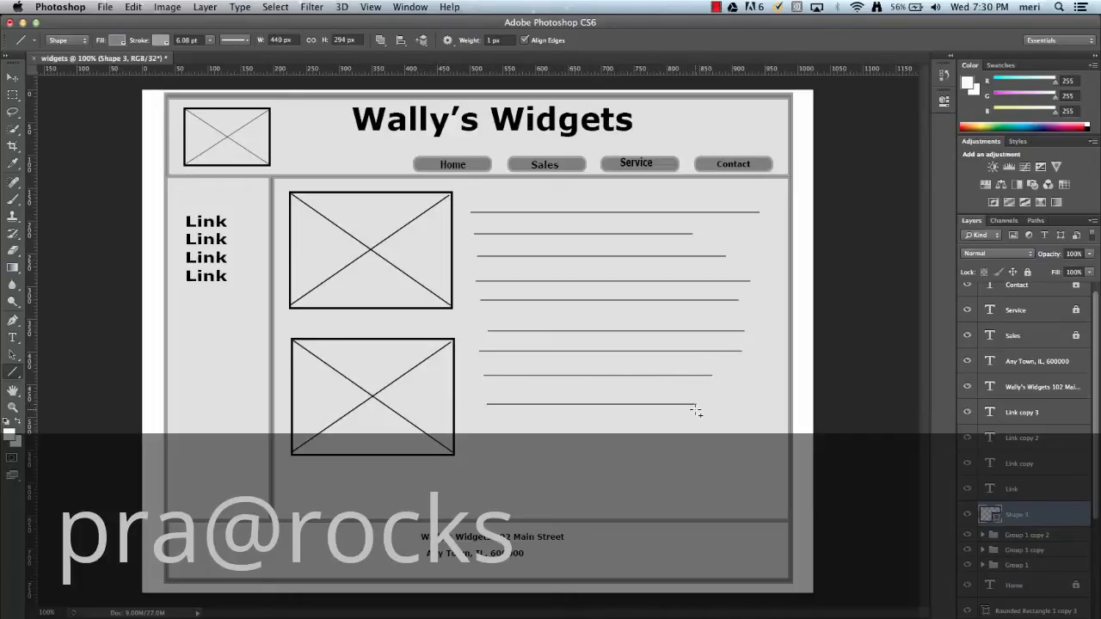
{"action": "left_click_drag", "start_coordinate": [488, 428], "coordinate": [701, 427]}
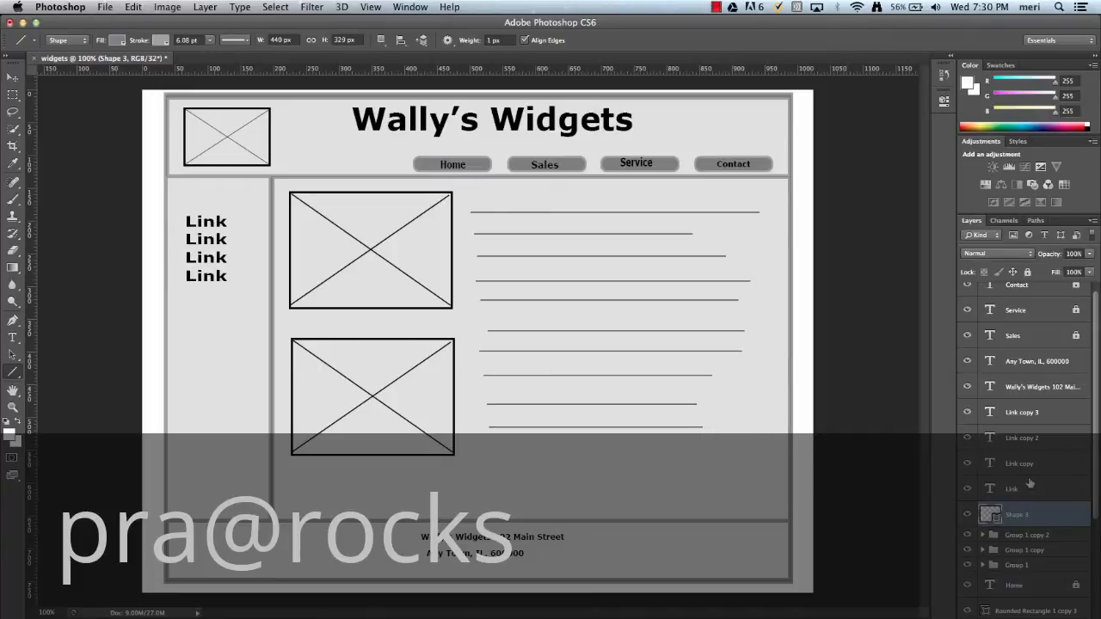
Step: Shift the Shape 3 layer with all the placeholder text lines slightly down and right in the content area
{"action": "scroll", "coordinate": [1046, 506], "scroll_direction": "down", "scroll_amount": 5}
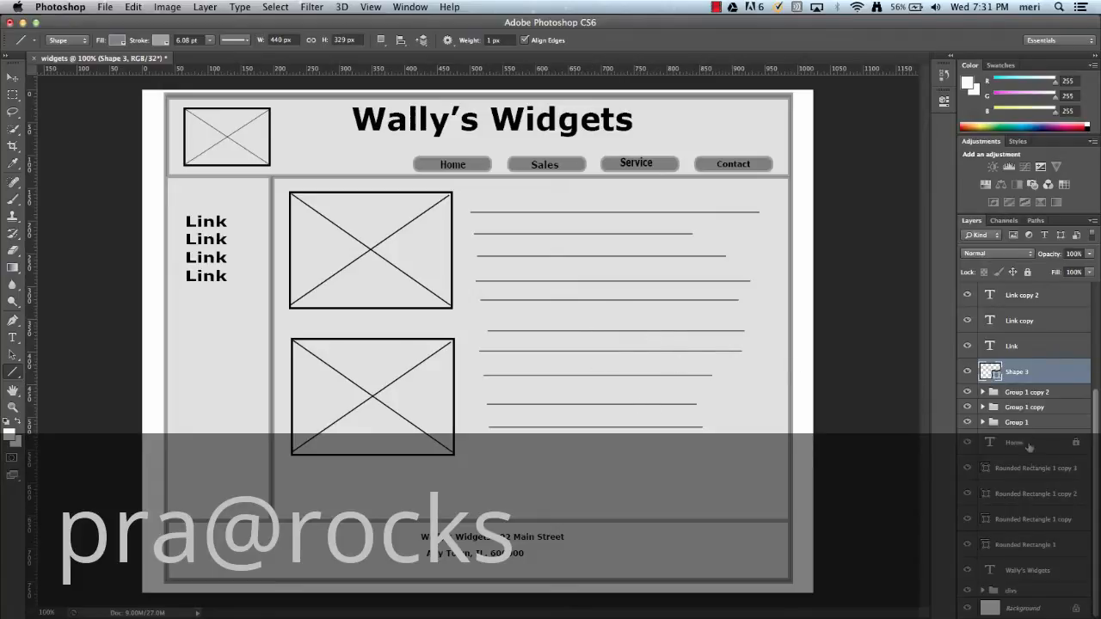
{"action": "scroll", "coordinate": [1034, 488], "scroll_direction": "up", "scroll_amount": 5}
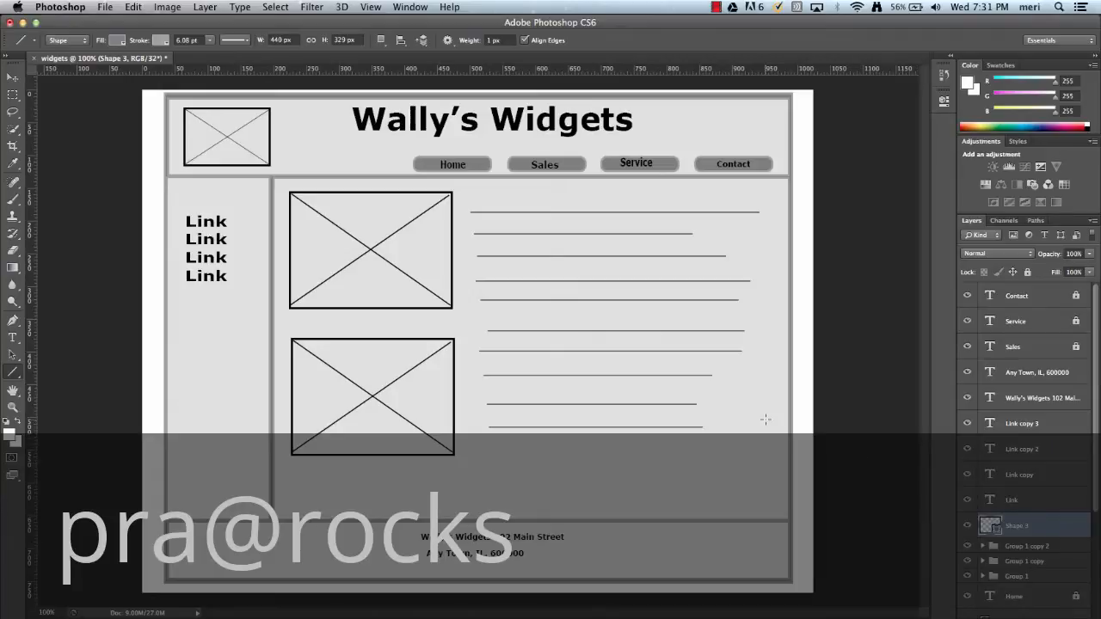
{"action": "left_click", "coordinate": [12, 78]}
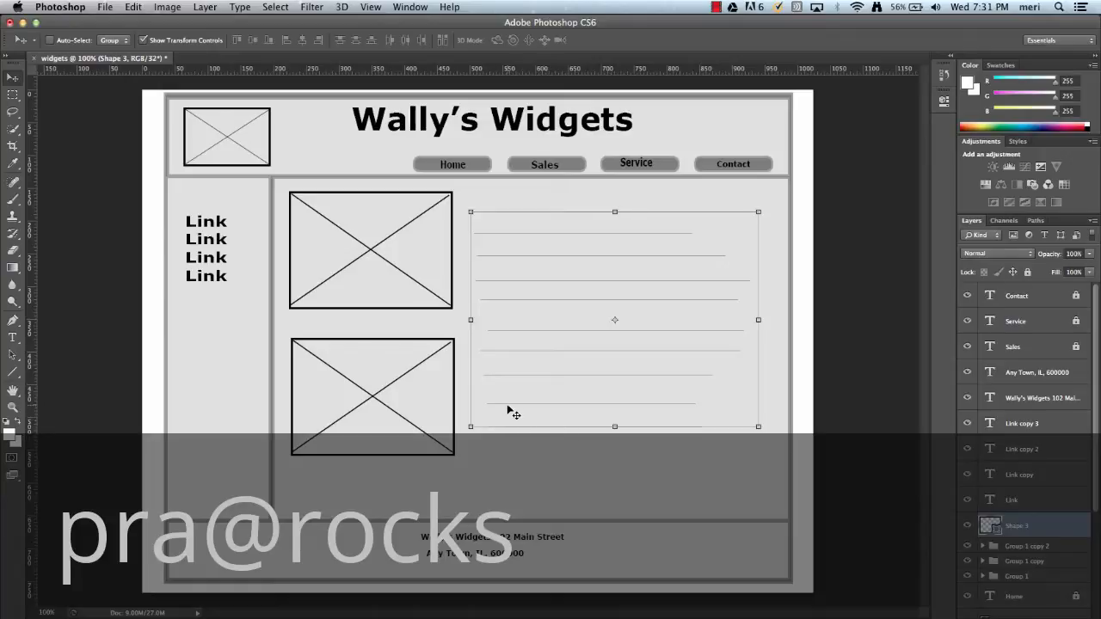
{"action": "mouse_move", "coordinate": [499, 419]}
{"action": "left_mouse_down"}
{"action": "mouse_move", "coordinate": [491, 413]}
{"action": "mouse_move", "coordinate": [499, 422]}
{"action": "left_mouse_up"}
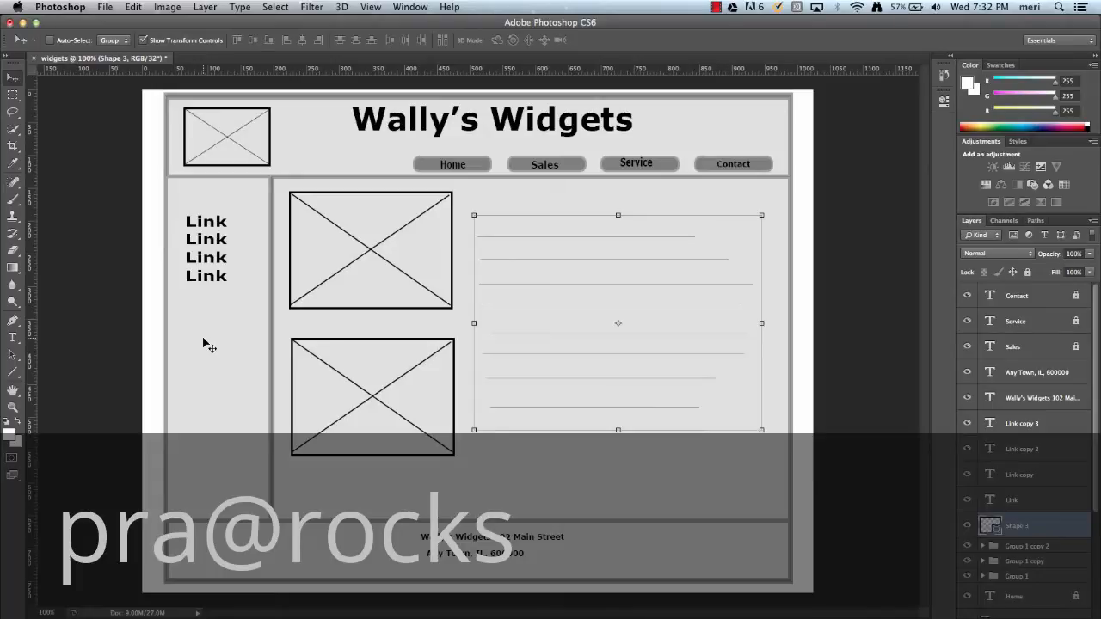
Step: Save the wireframe to the Desktop as widgets.psd in Photoshop format with layers and embedded color profile
{"action": "left_click", "coordinate": [104, 9]}
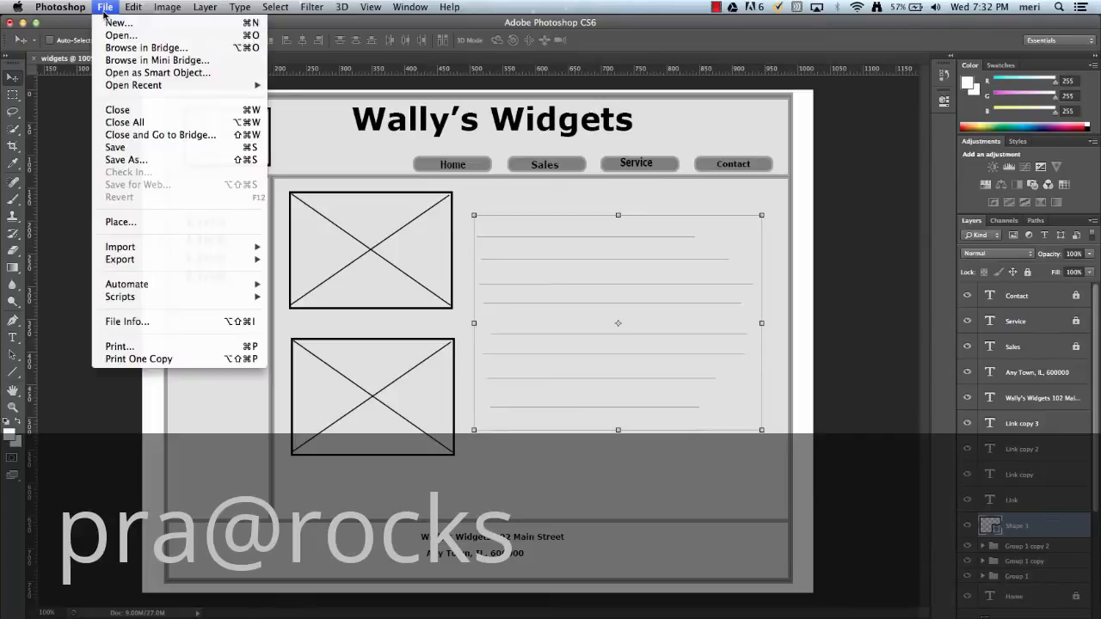
{"action": "left_click", "coordinate": [132, 148]}
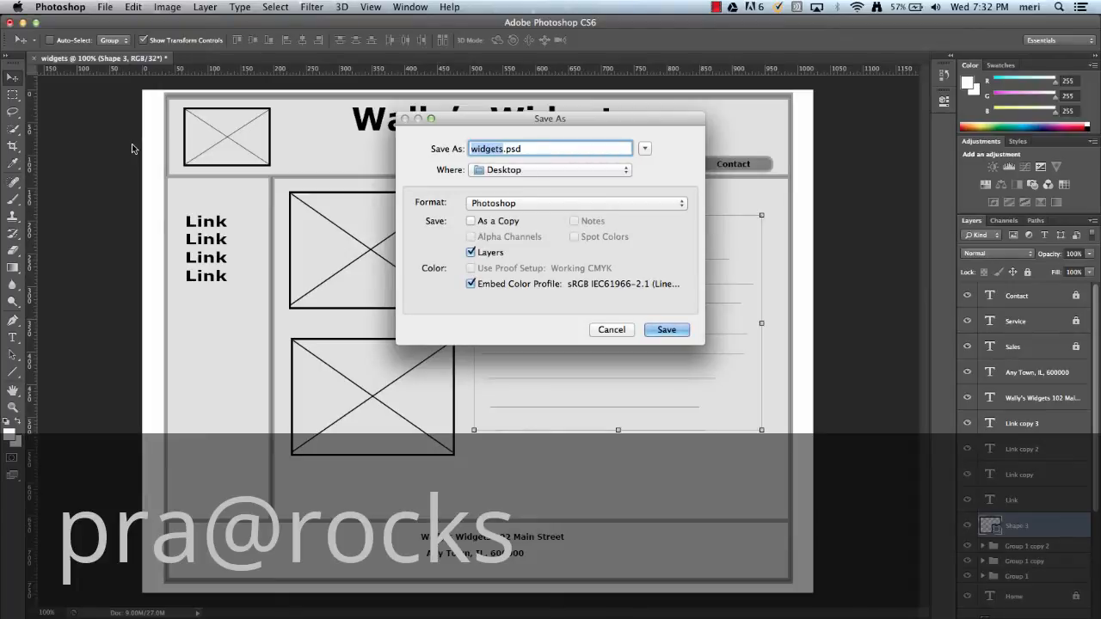
{"action": "left_click", "coordinate": [684, 330]}
{"action": "left_click", "coordinate": [709, 274]}
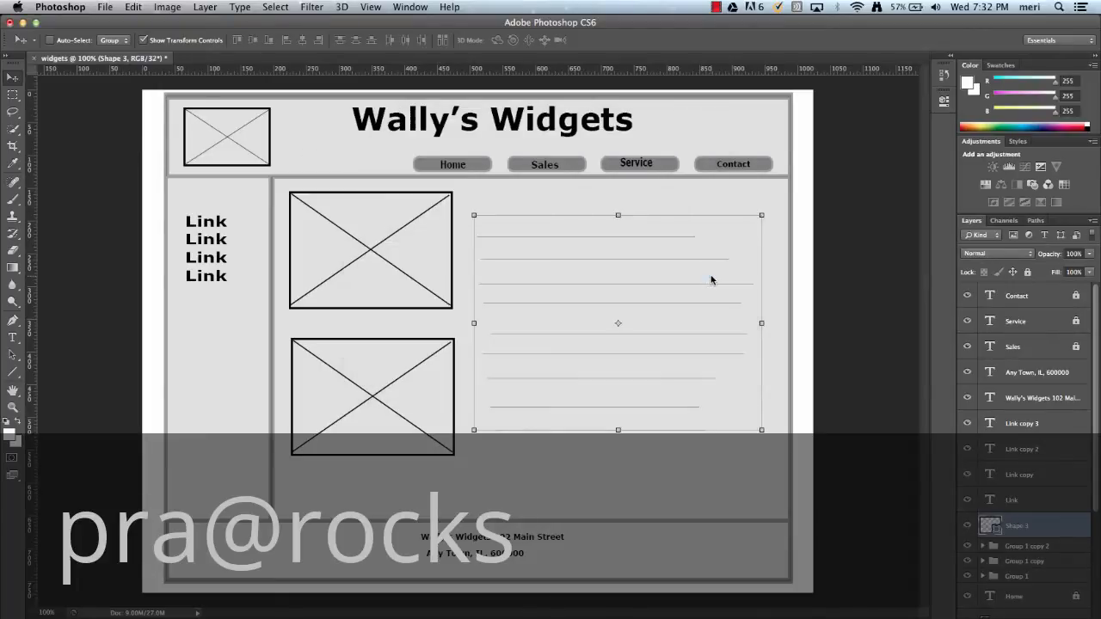